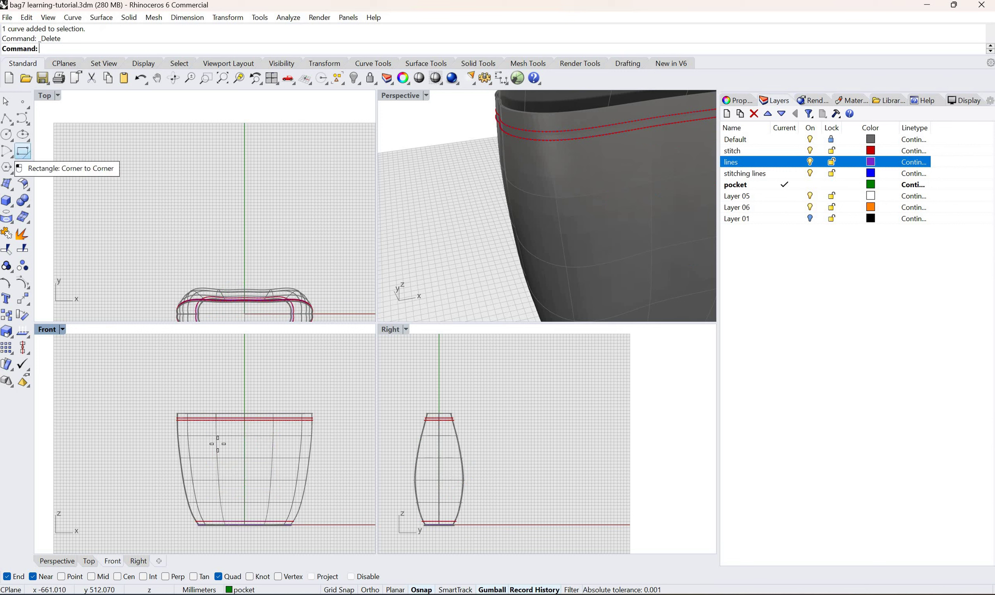
Step: Draw a corner-to-corner rectangle across the middle of the bag in the Front view as the pocket outline
click(23, 151)
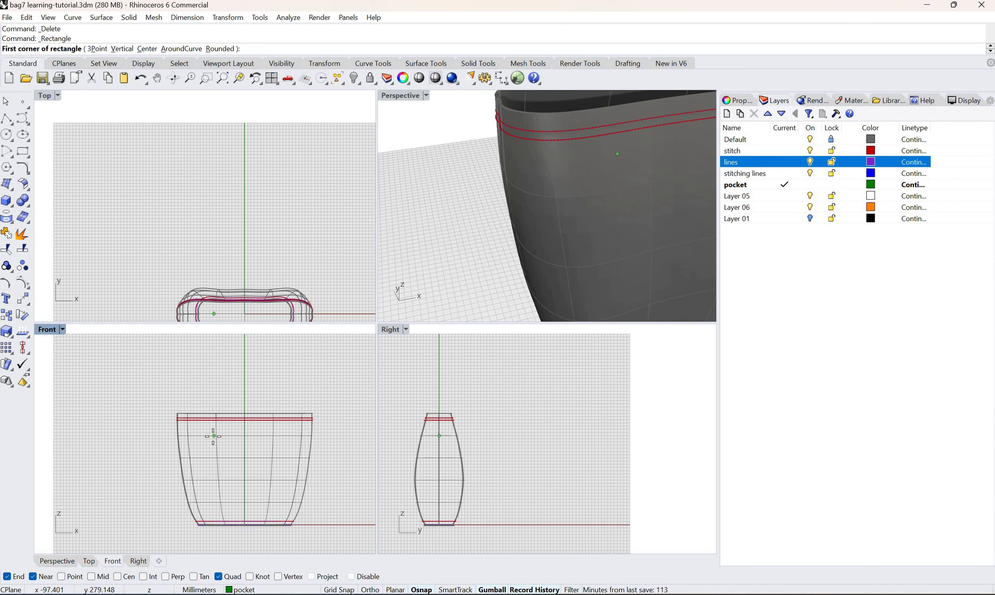
click(213, 436)
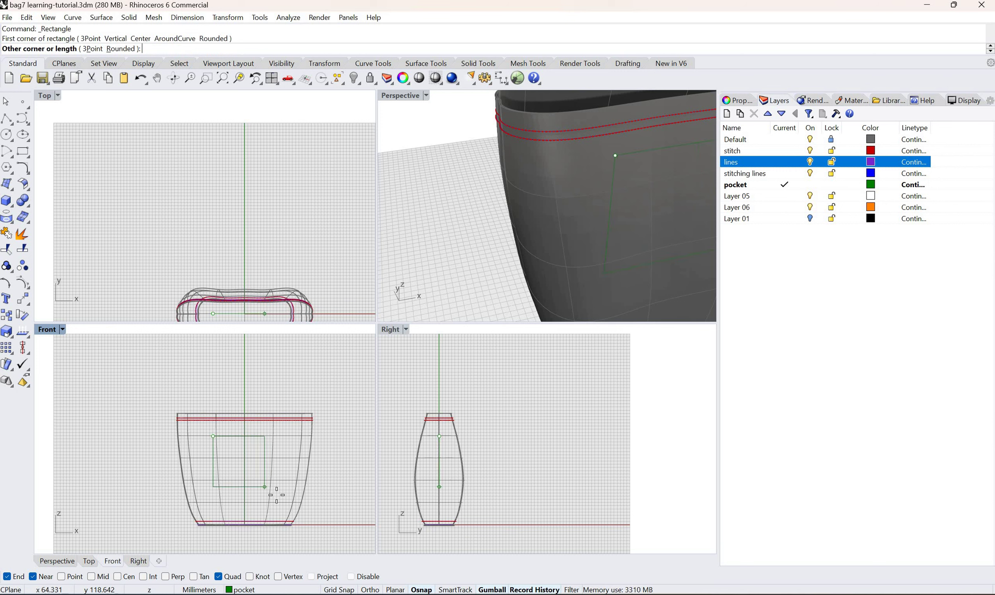
click(277, 494)
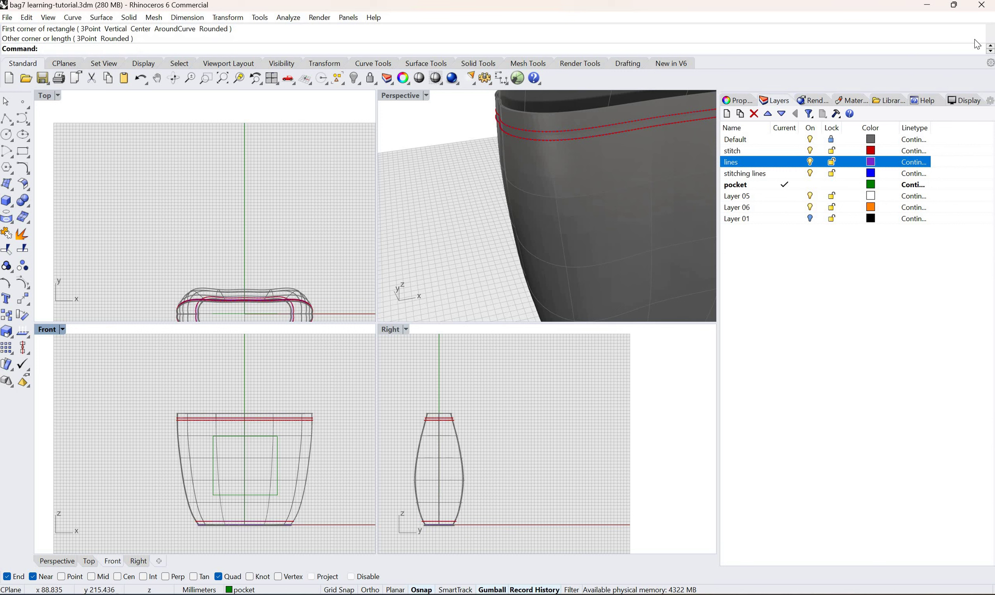
Step: Move the pocket rectangle to the "lines" layer
click(277, 452)
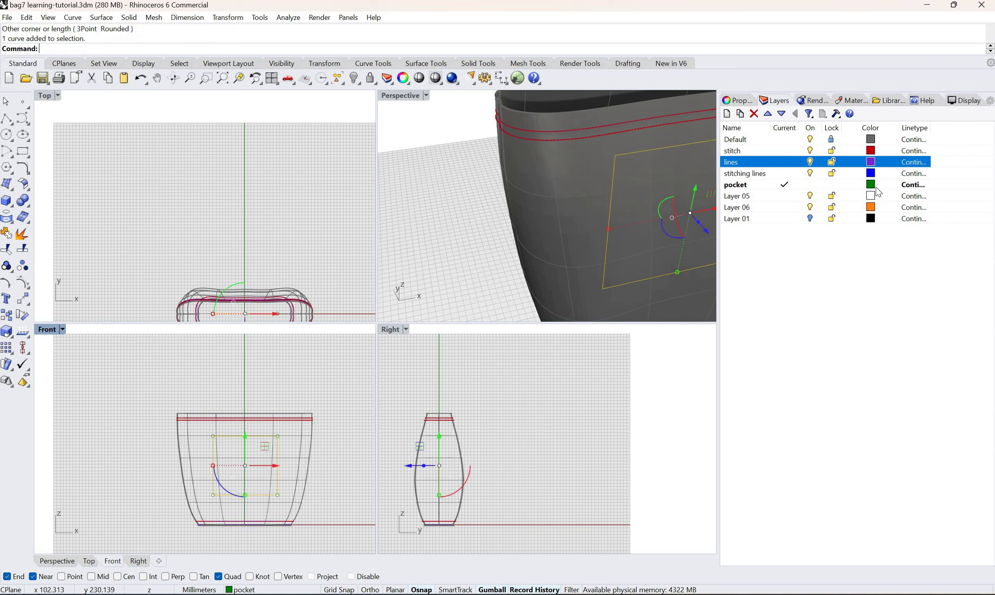
click(737, 100)
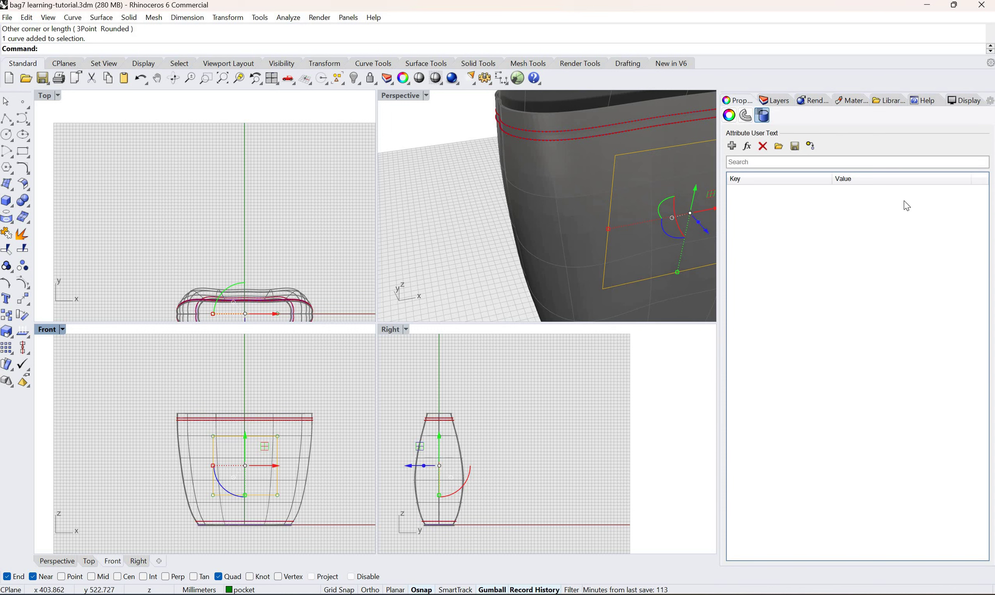
click(773, 100)
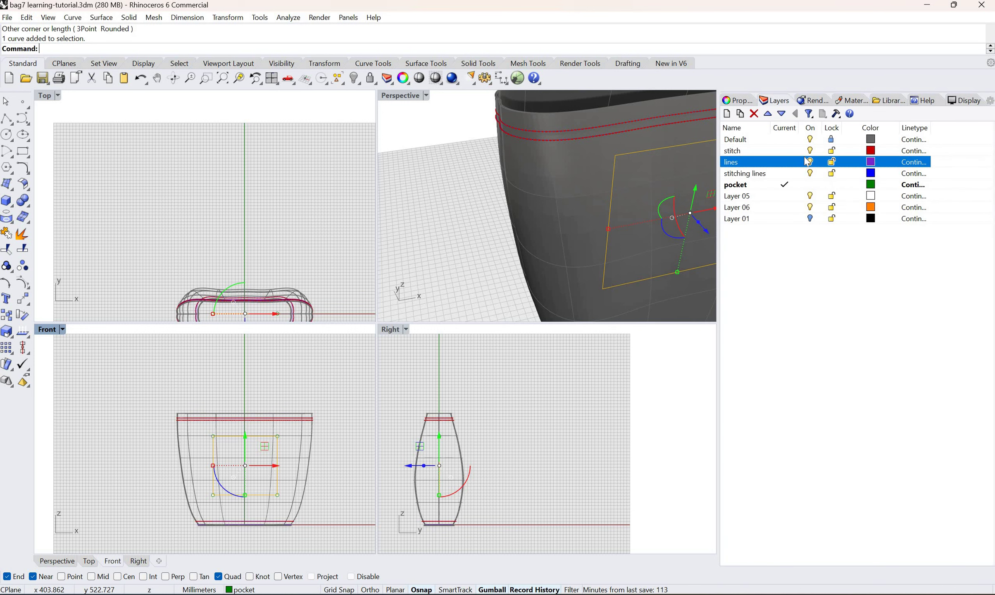
click(743, 101)
click(730, 118)
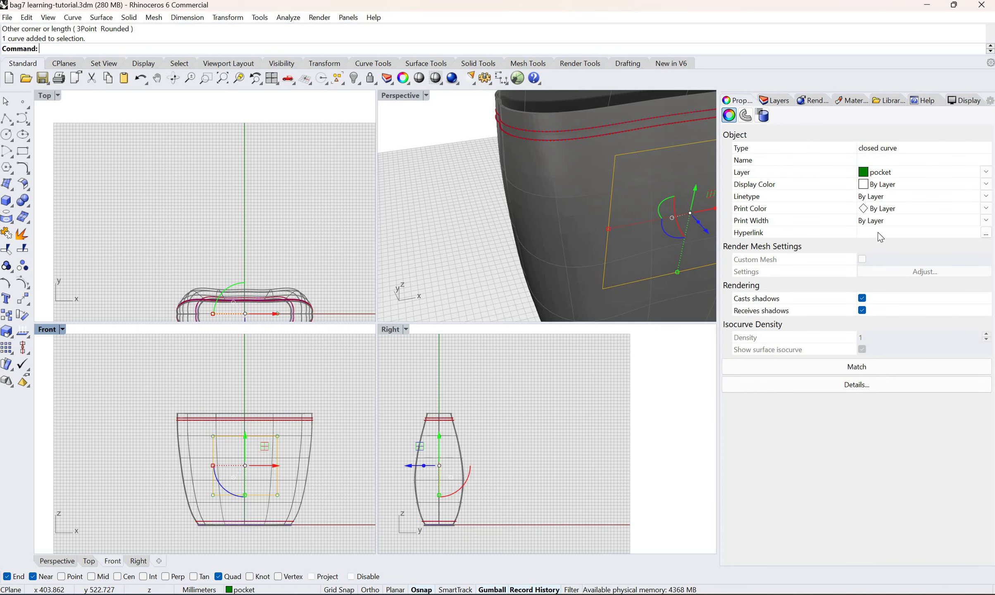
click(921, 172)
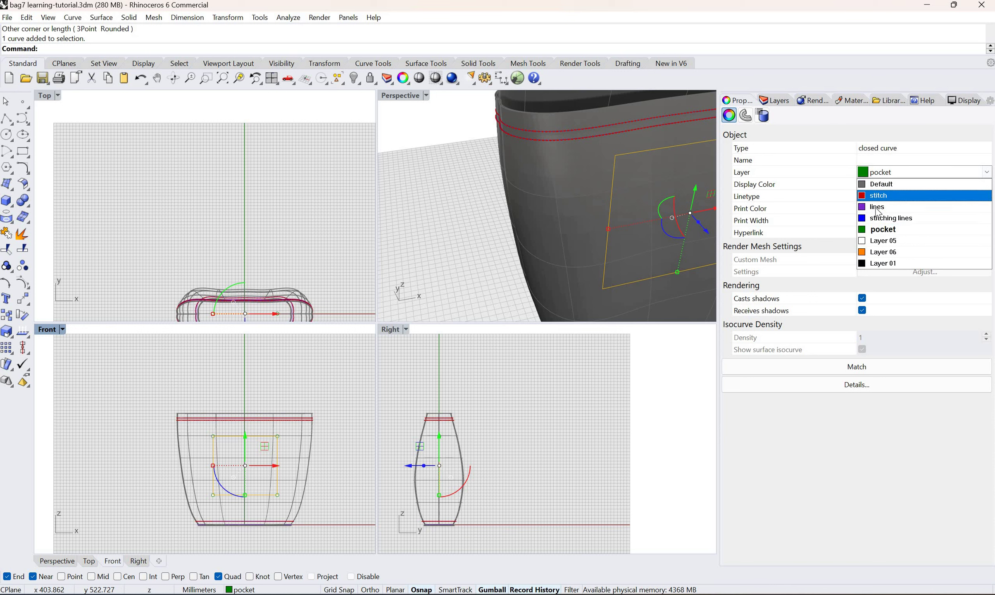
click(320, 397)
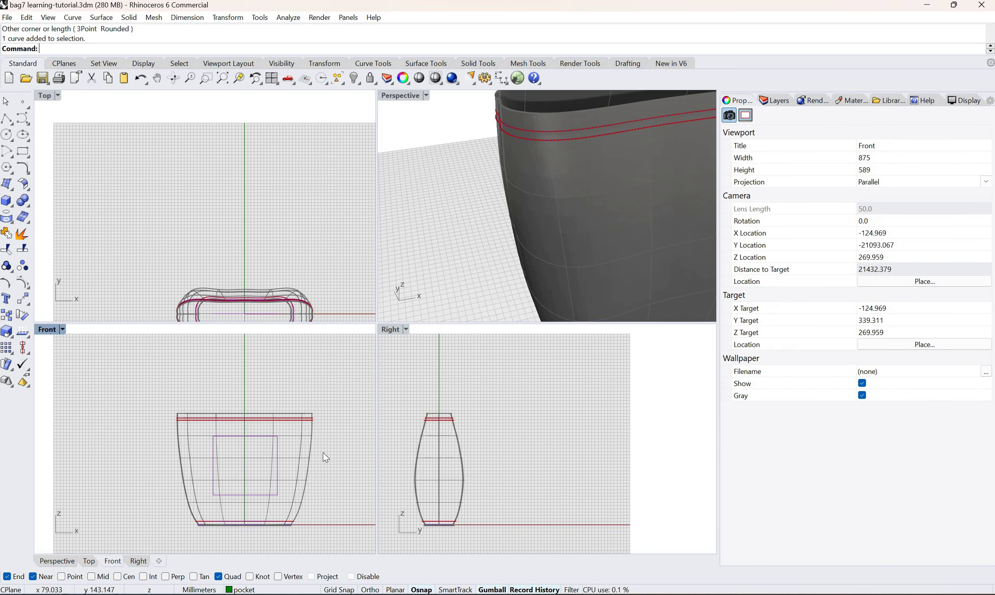
Step: Unlock the Default layer that holds the bag body
right_drag(605, 253, 565, 264)
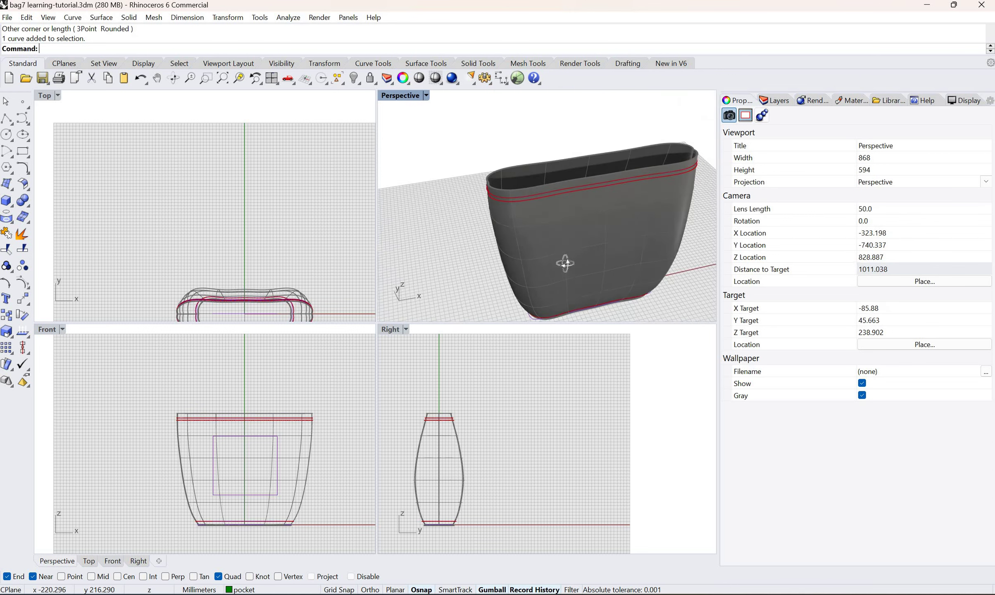
mouse_move(520, 191)
right_down()
mouse_move(541, 196)
mouse_move(512, 191)
right_up()
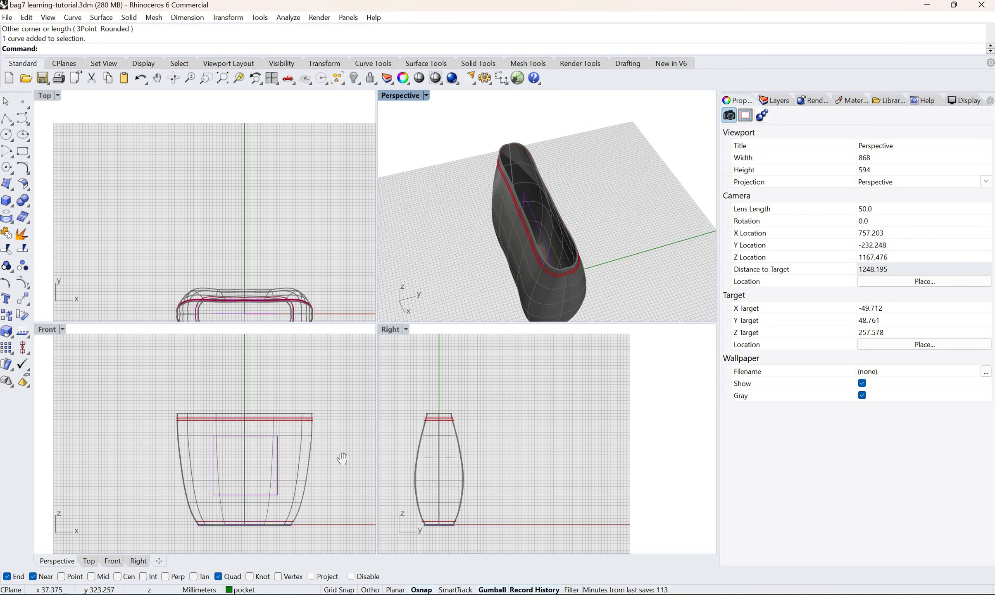
right_drag(342, 458, 336, 462)
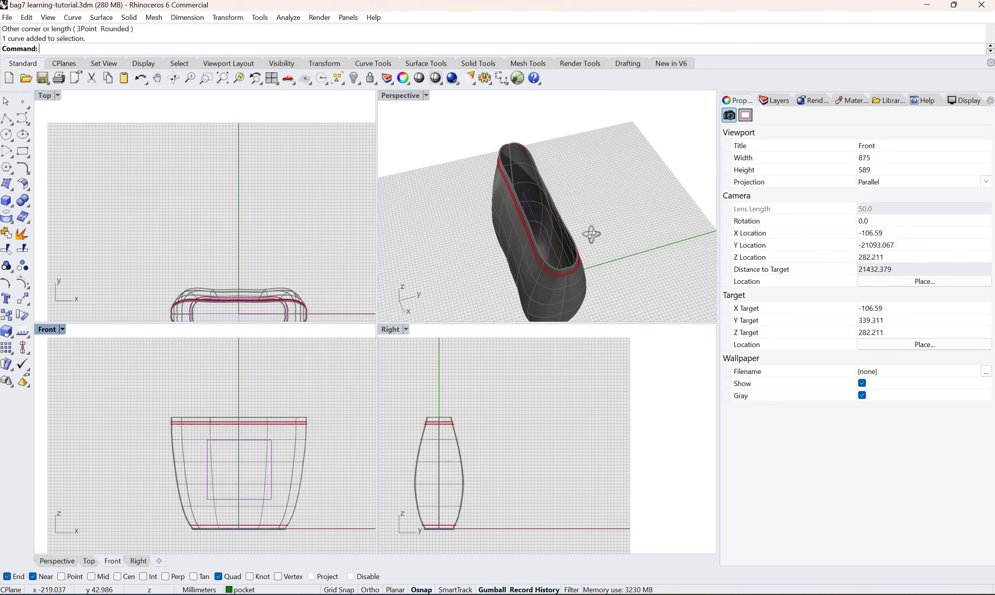
scroll(591, 233, up, 4)
right_drag(591, 234, 652, 232)
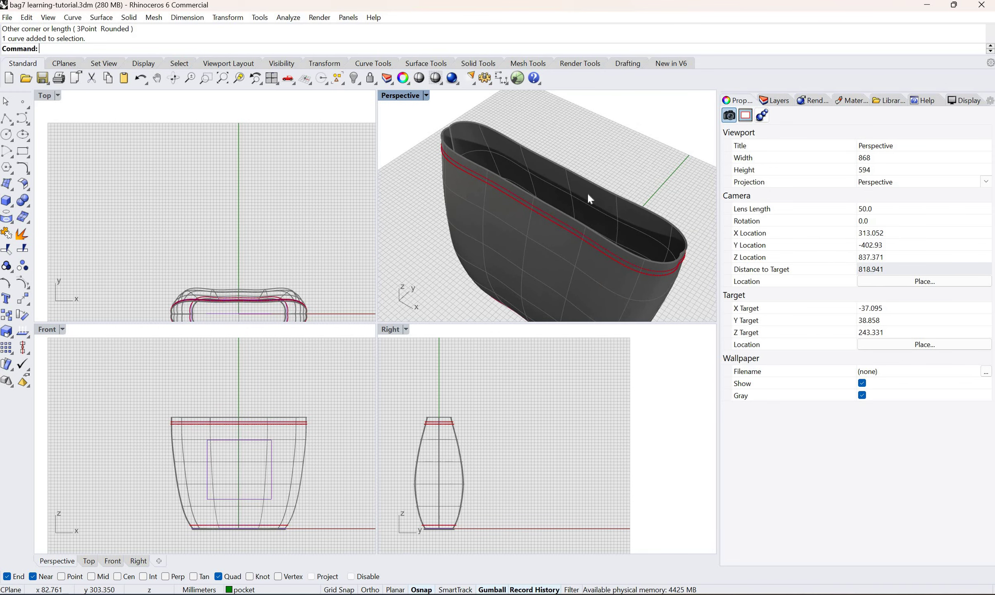
scroll(588, 194, up, 5)
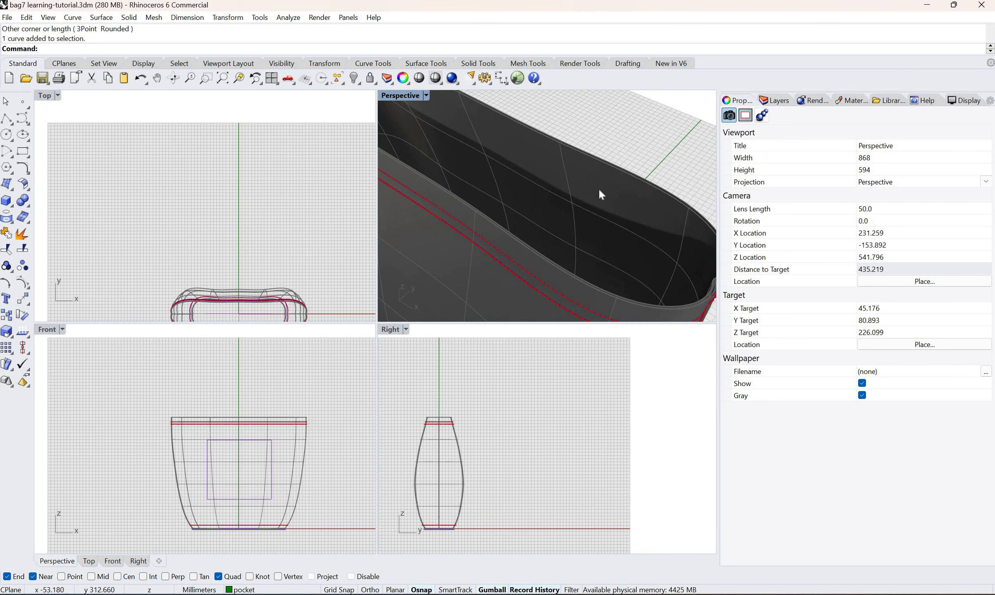
click(774, 100)
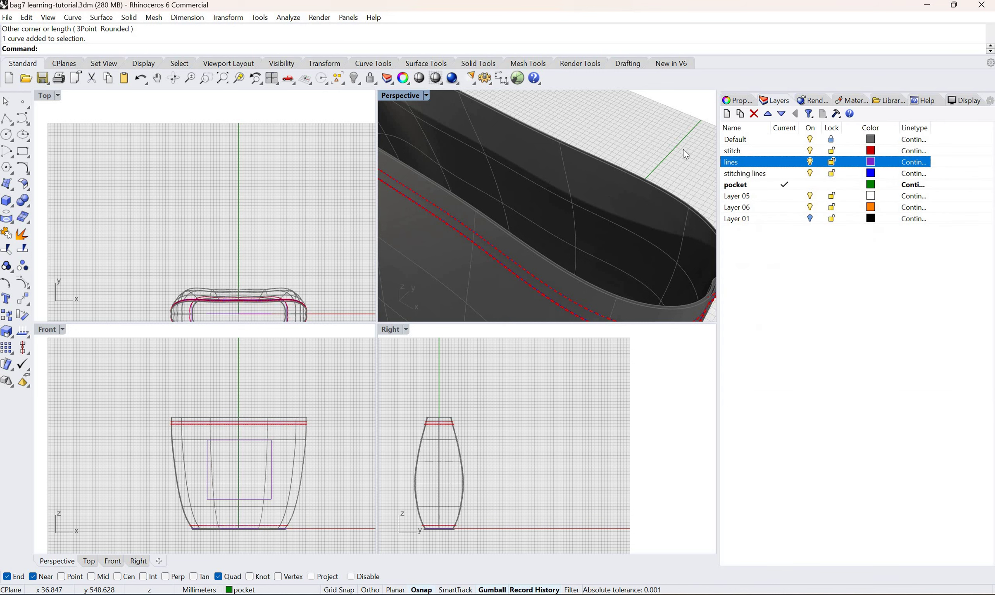
click(735, 139)
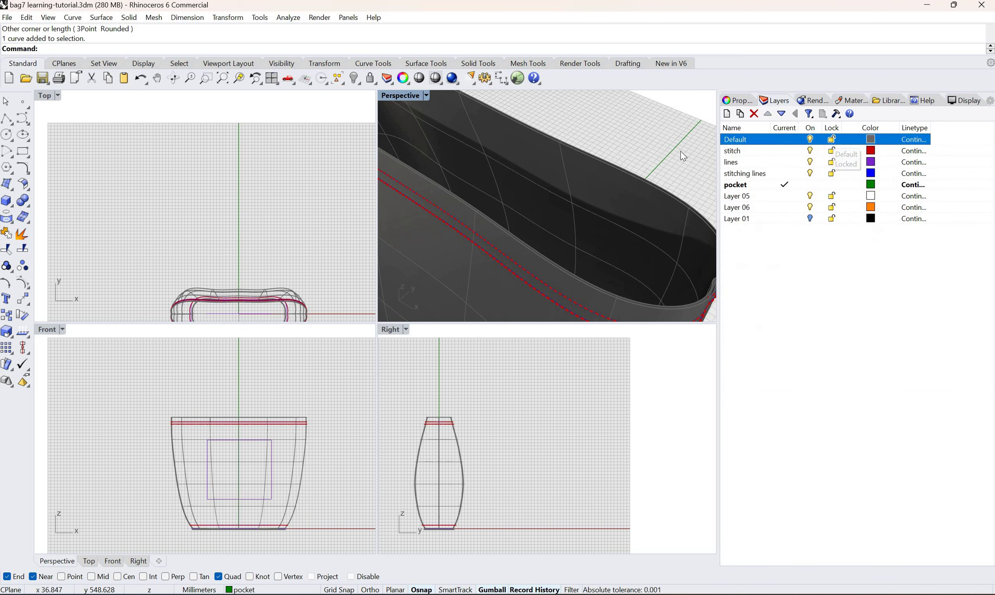
Step: Copy the bag body polysurface and paste a duplicate in place
click(617, 202)
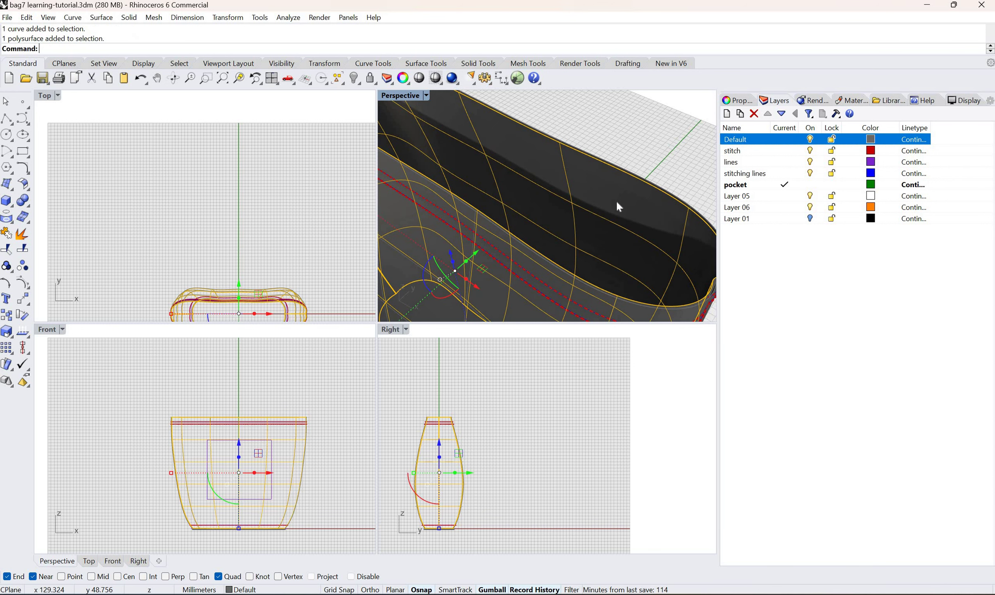
key(ctrl+c)
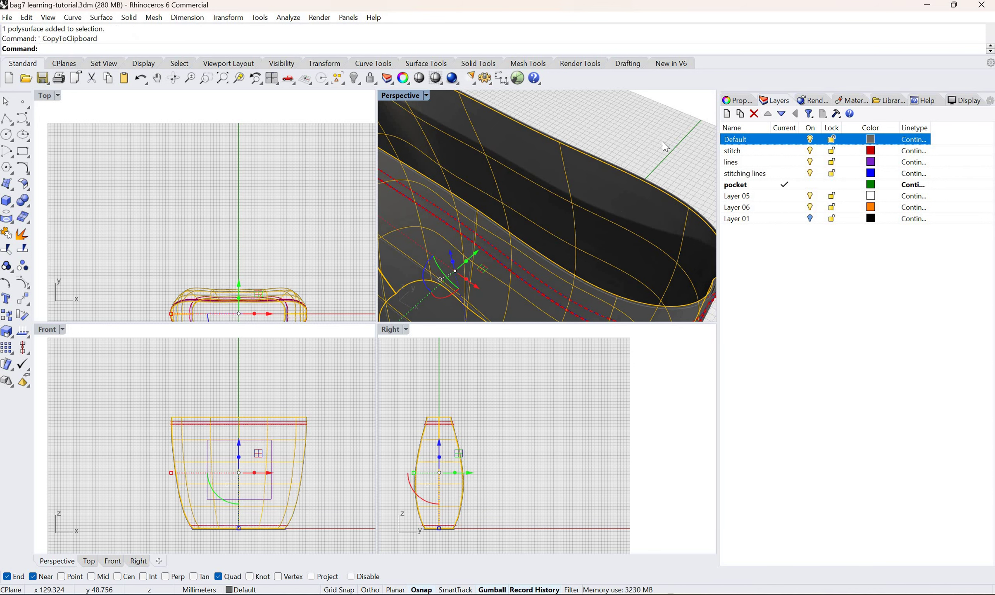
key(ctrl+v)
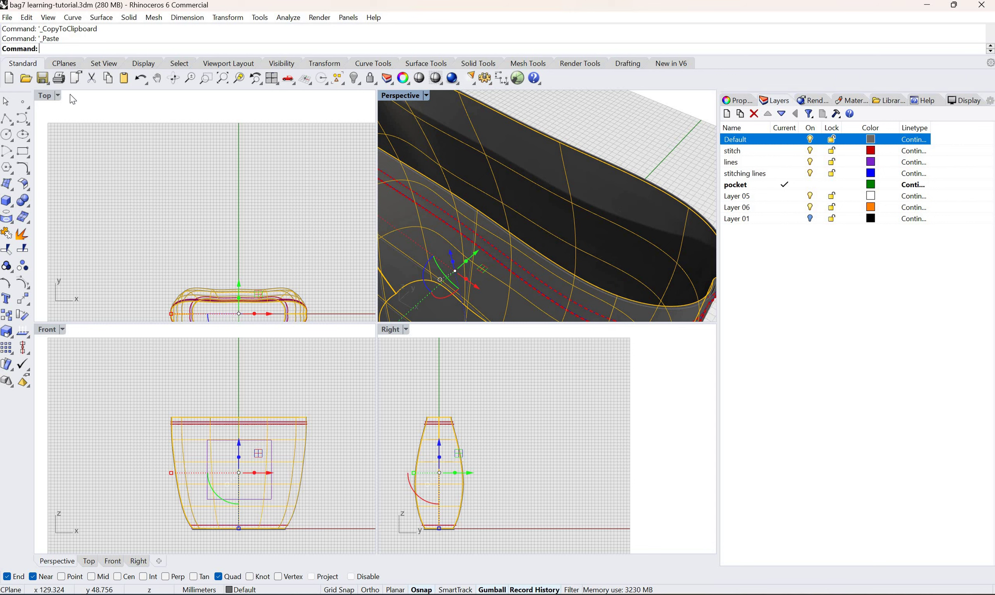
key(Escape)
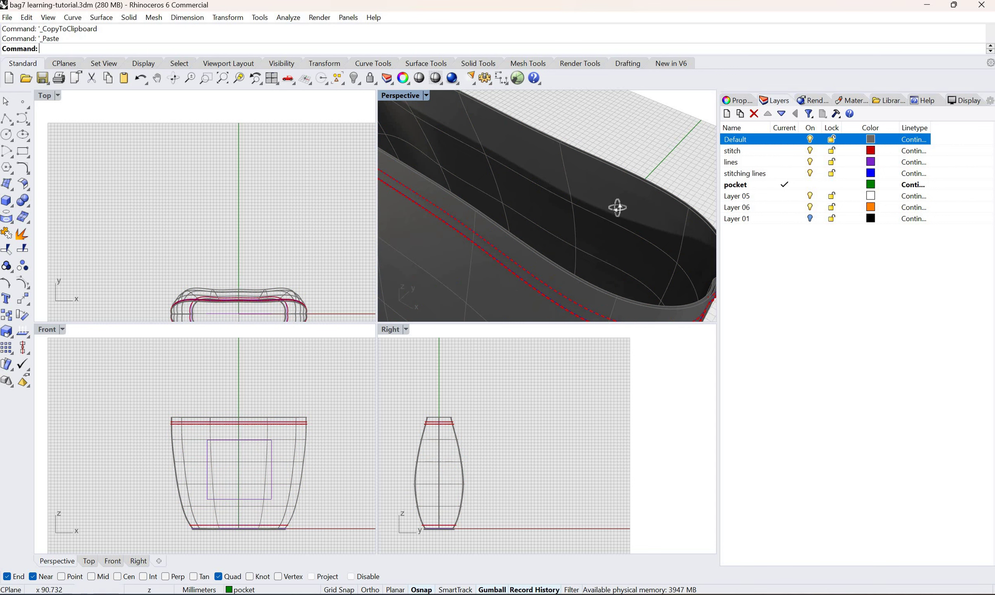
Step: Trim one copy of the bag body with the pocket rectangle, removing everything outside the outline
right_drag(618, 207, 510, 216)
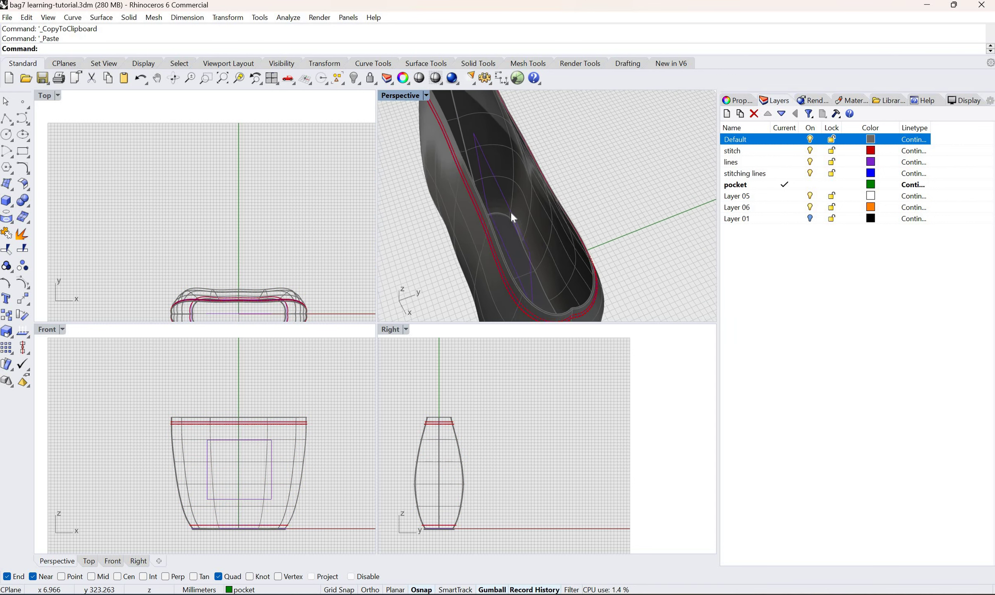
click(521, 216)
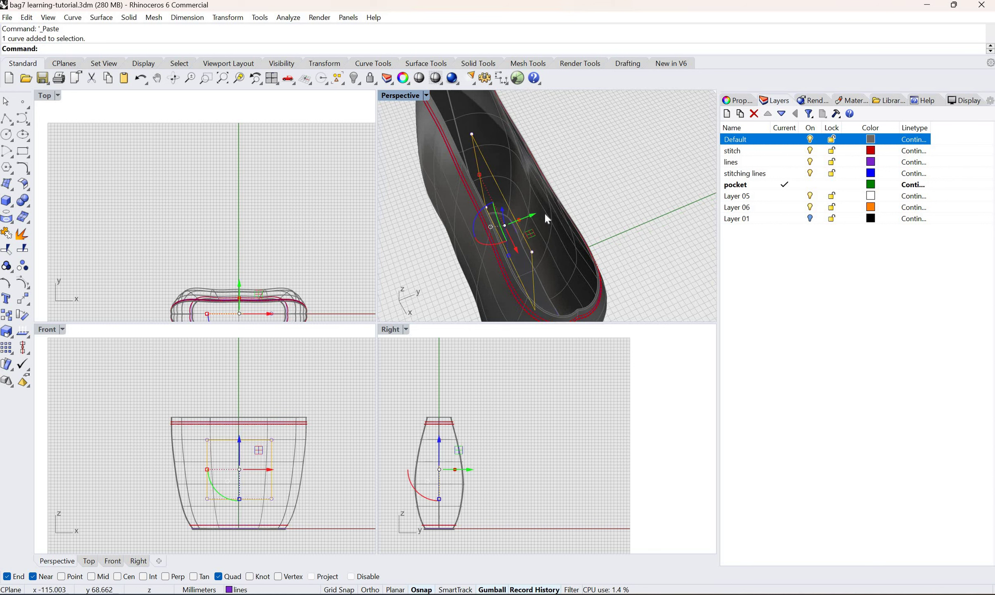
right_drag(559, 219, 559, 262)
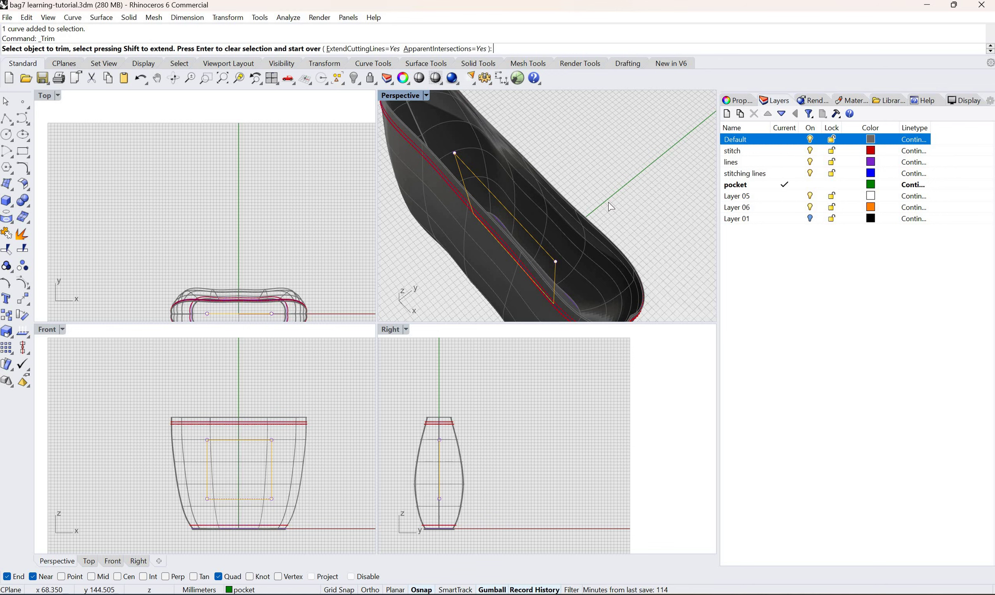
right_drag(608, 202, 610, 194)
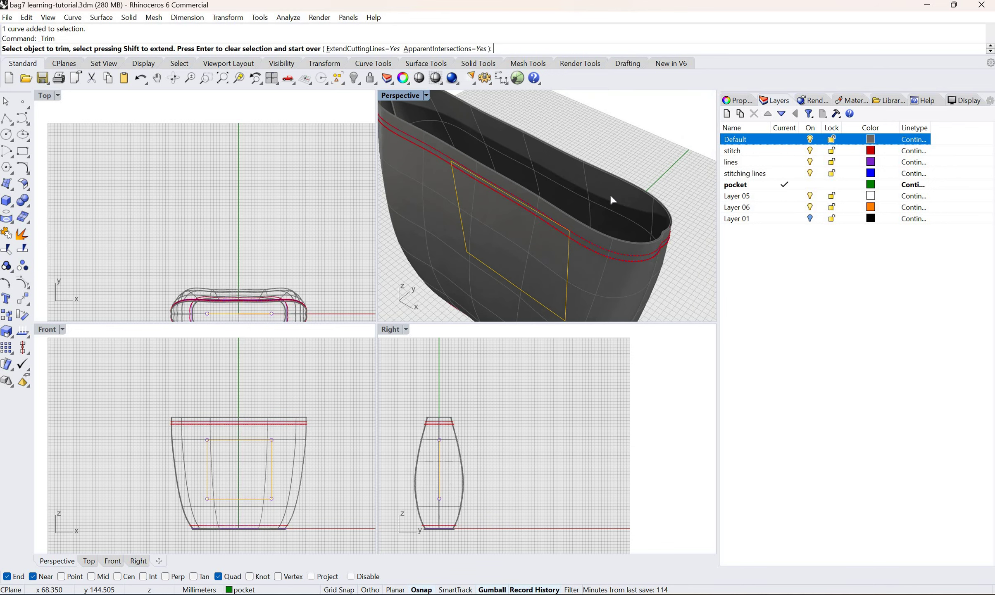
click(637, 214)
click(648, 226)
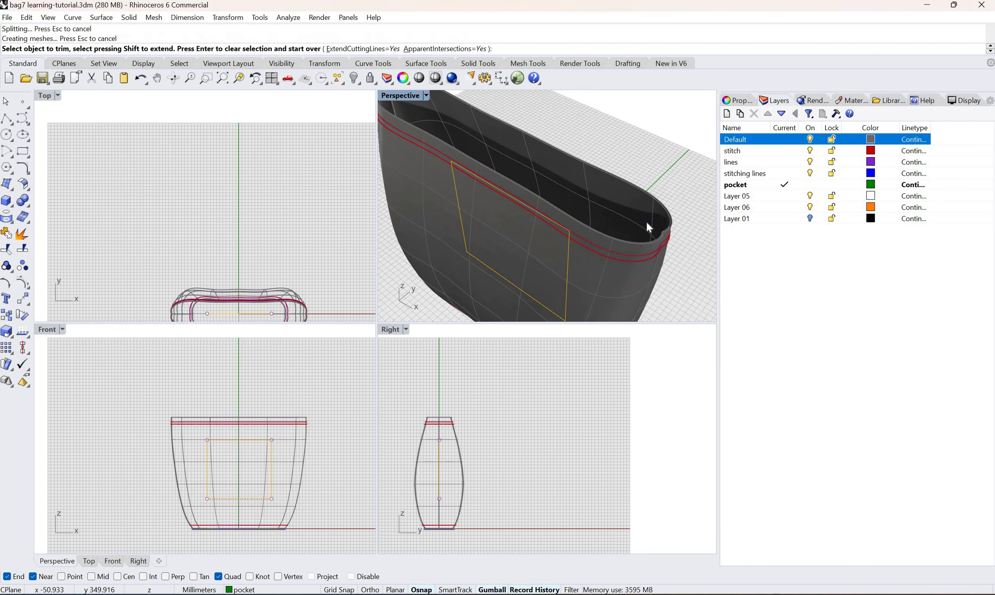
right_drag(553, 198, 620, 198)
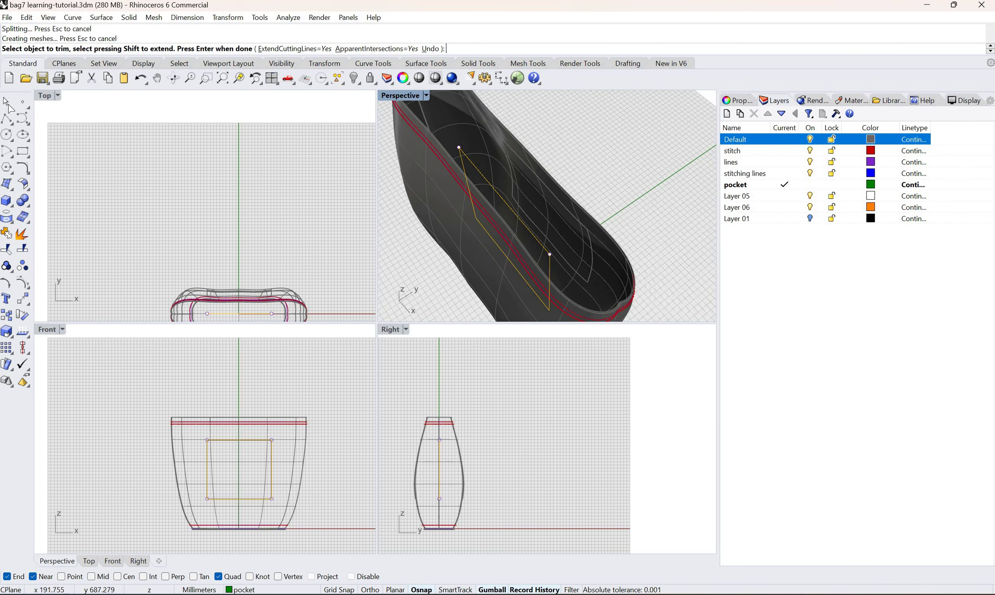
key(Escape)
key(Escape)
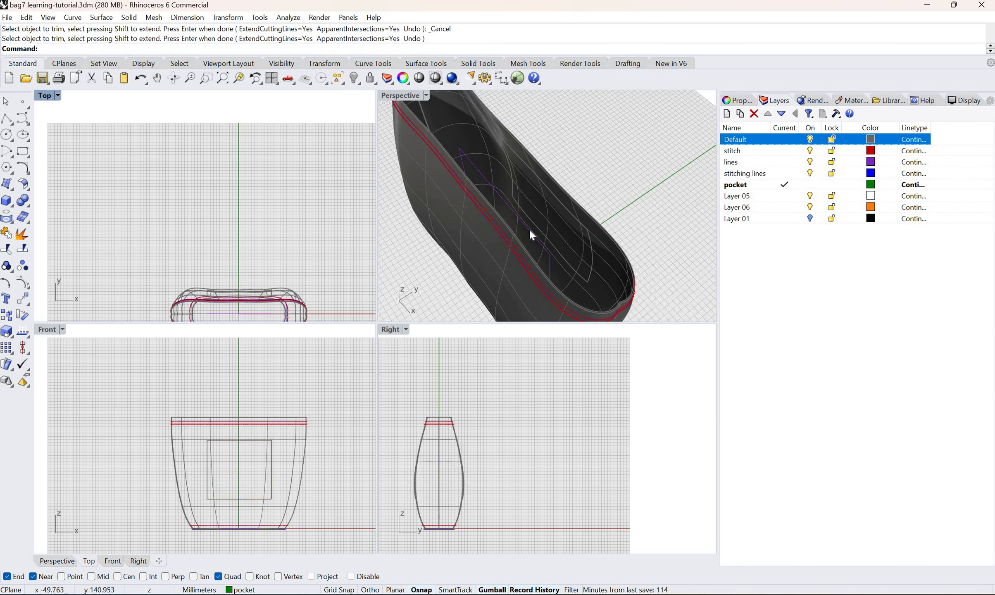
Step: Hide the "lines" layer
click(539, 238)
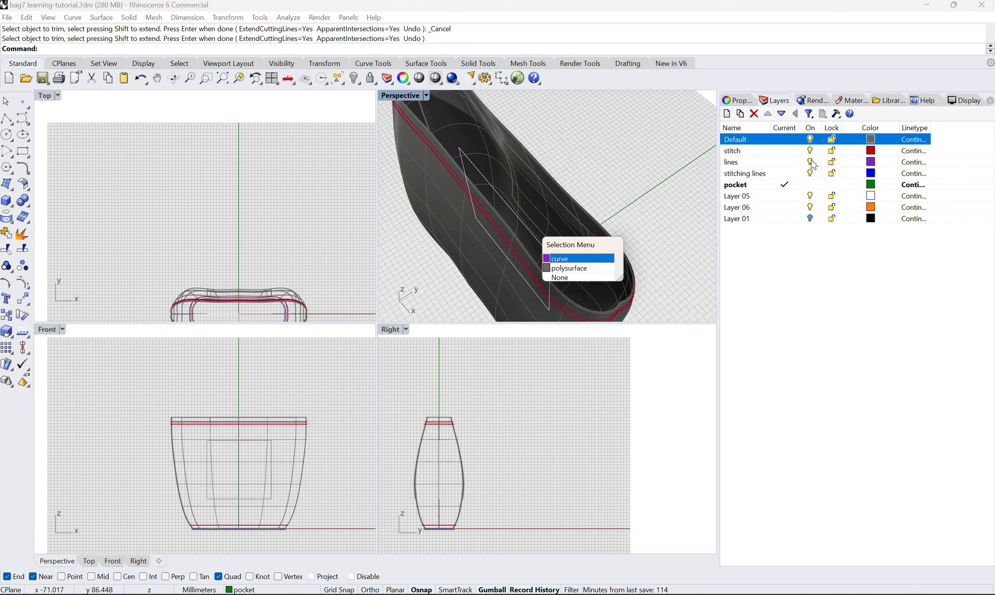
key(Escape)
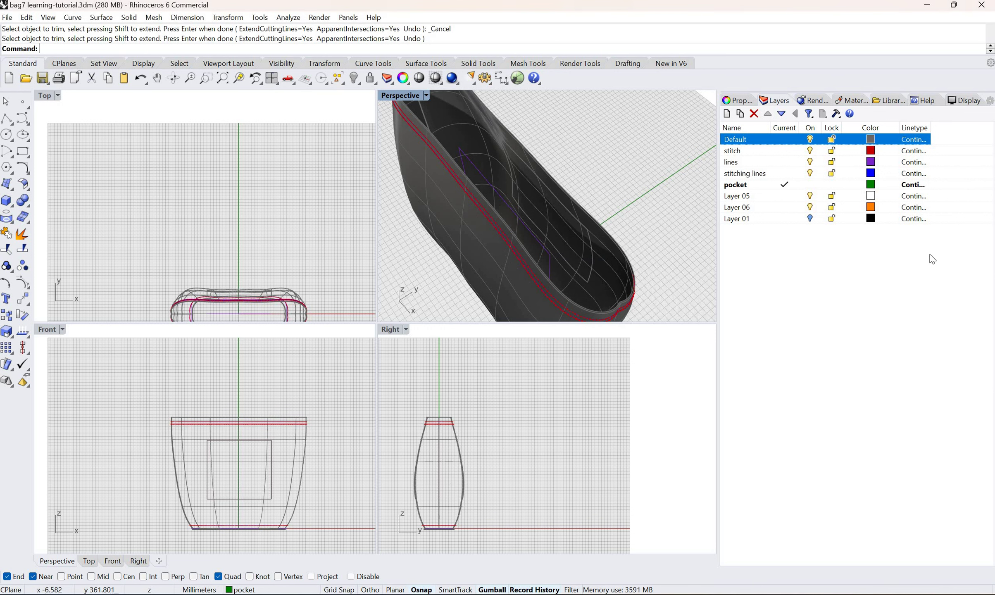
click(811, 165)
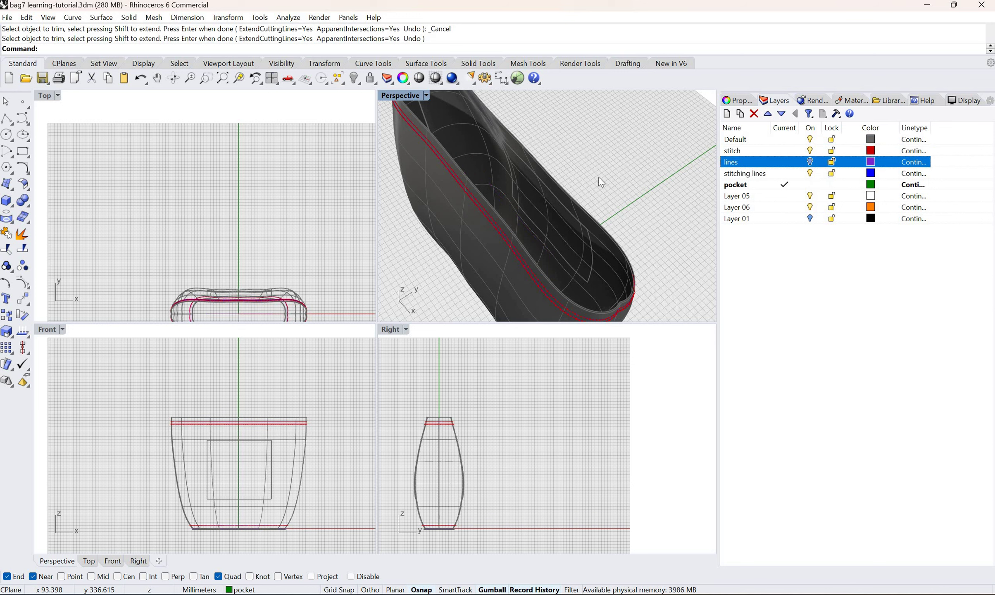
Step: Check the trimmed pocket surfaces on both sides of the bag by selecting each one
click(587, 232)
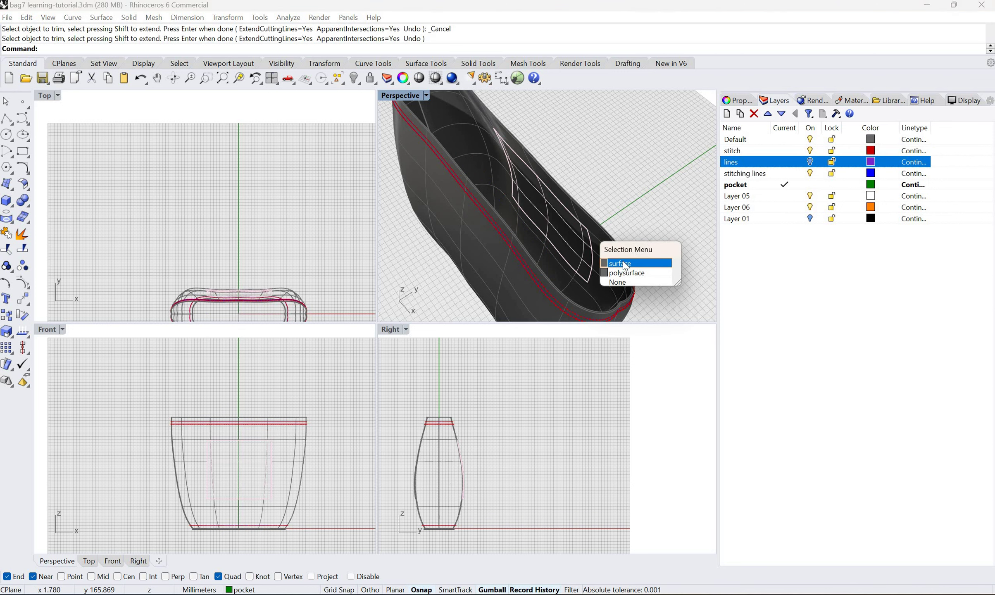
right_click(616, 188)
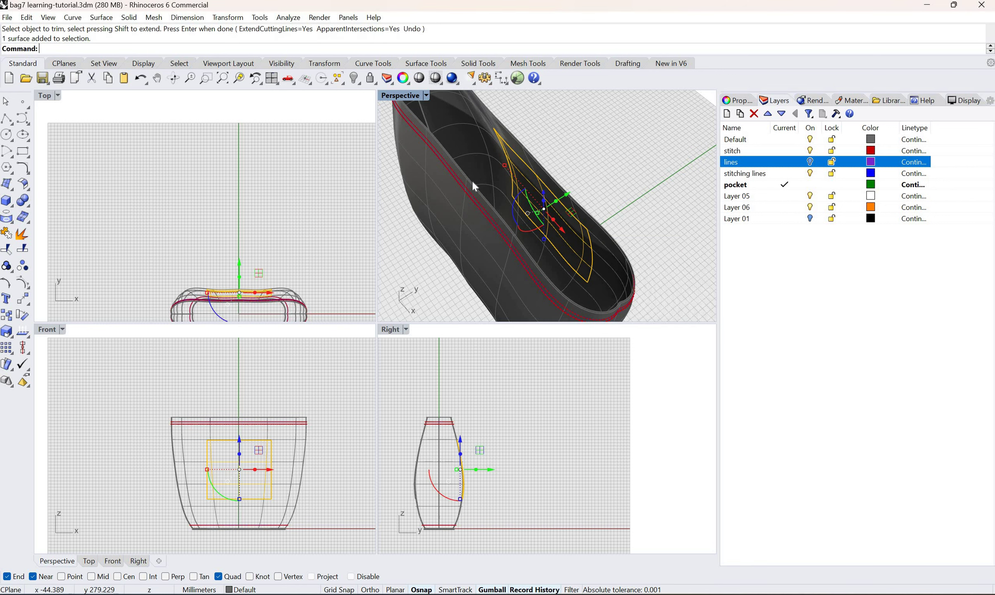
right_drag(472, 180, 454, 199)
click(495, 223)
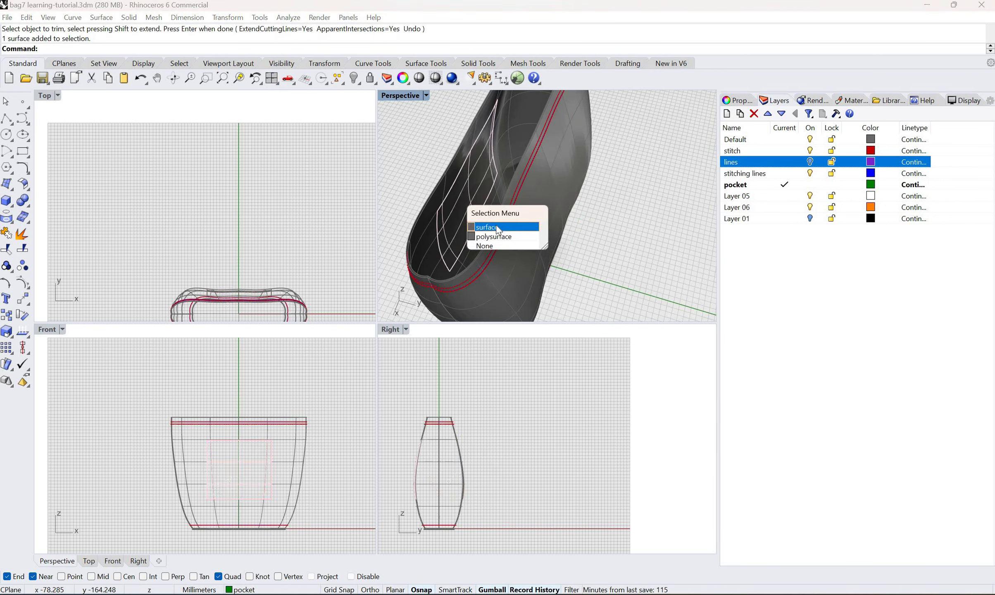
click(588, 227)
click(662, 224)
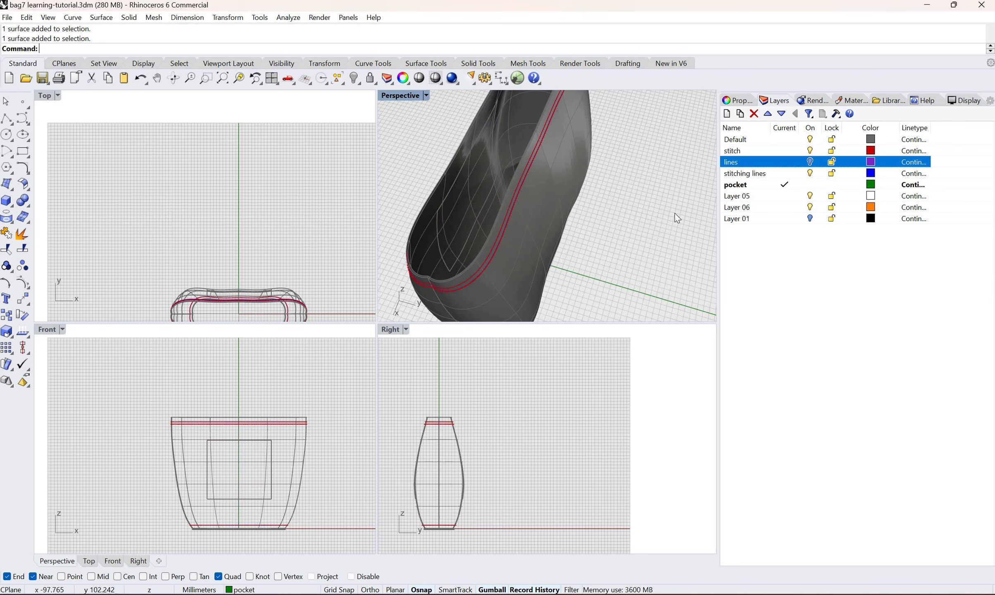
right_drag(674, 214, 476, 164)
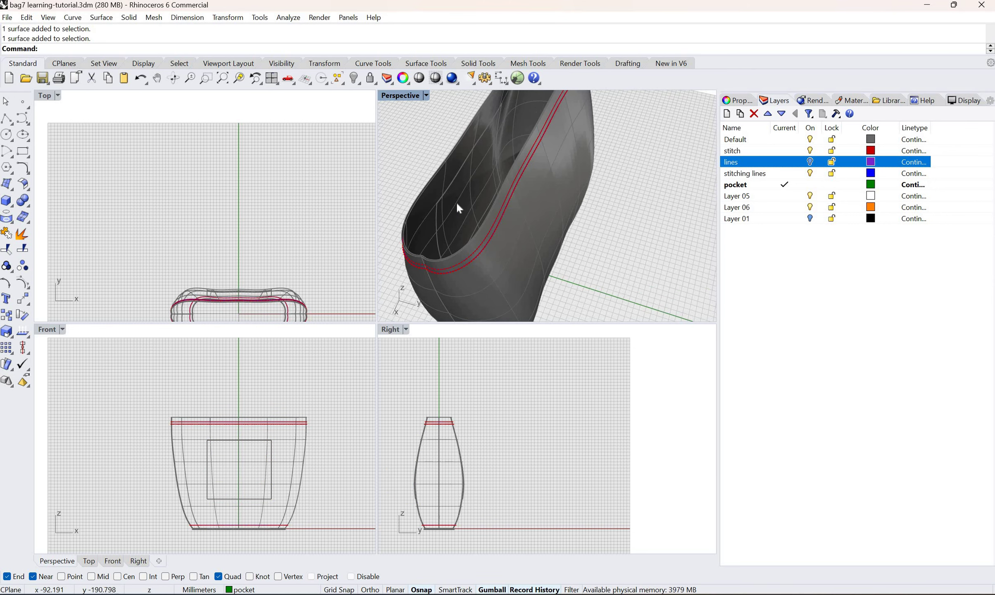
Step: Assign the trimmed surface on the bag's back wall to the "pocket" layer
right_drag(506, 209, 603, 222)
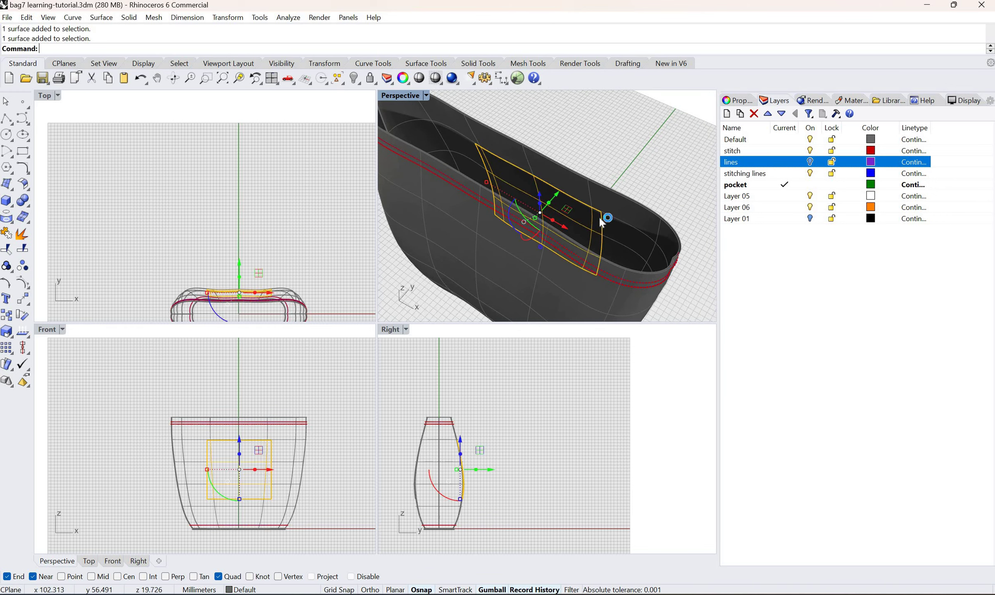
click(745, 102)
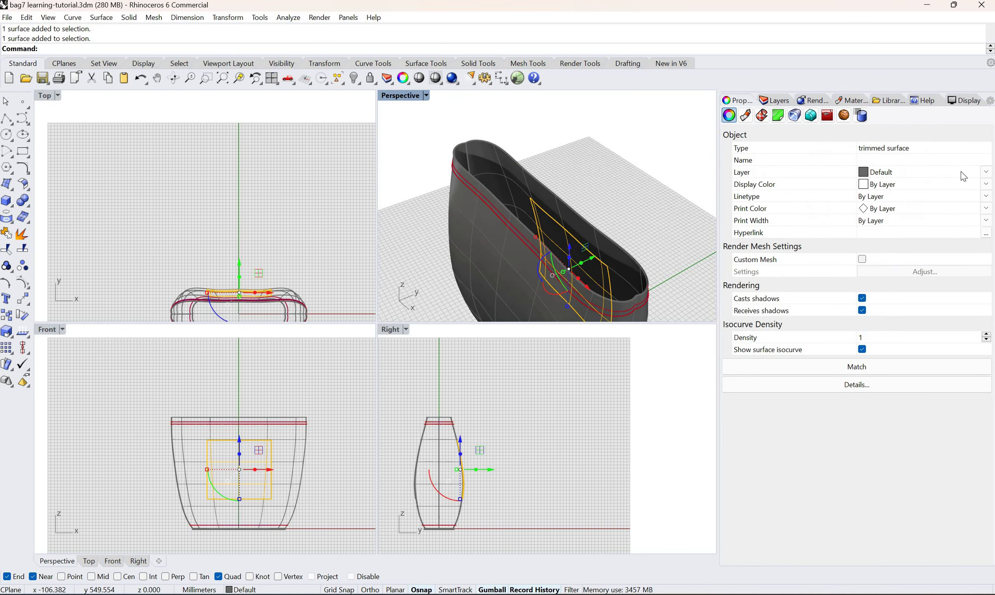
click(909, 172)
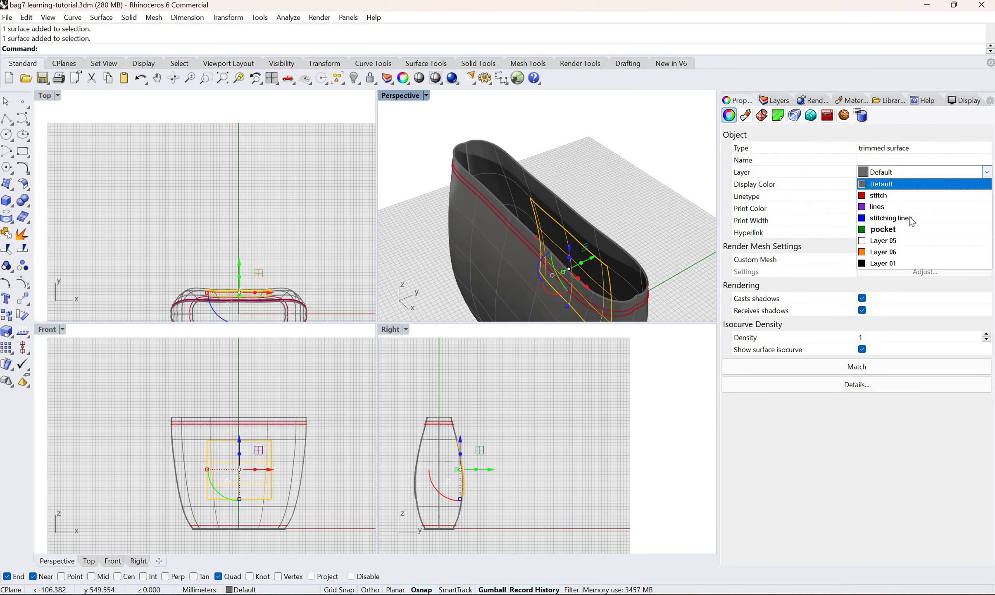
click(891, 230)
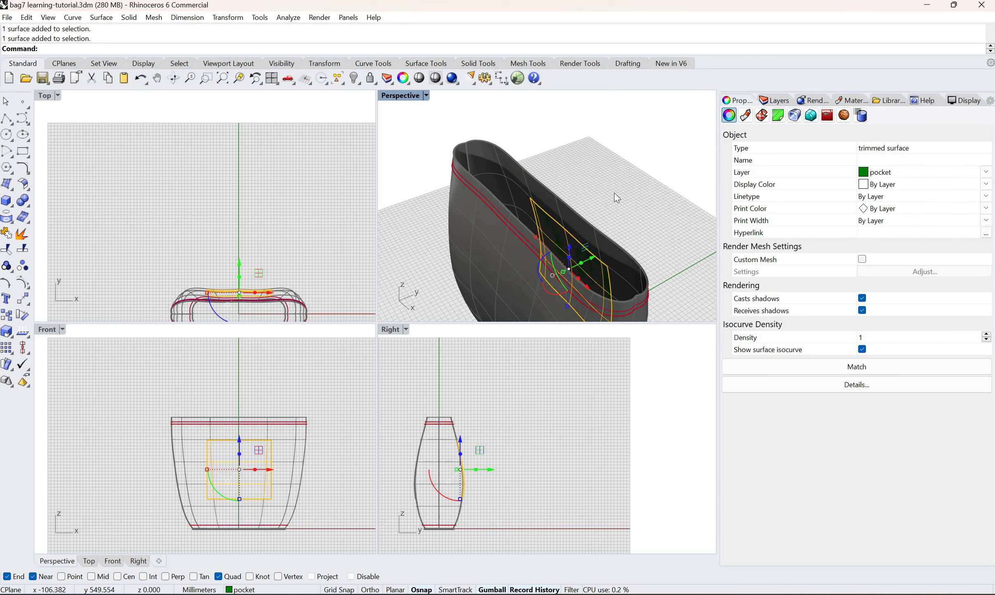
key(Escape)
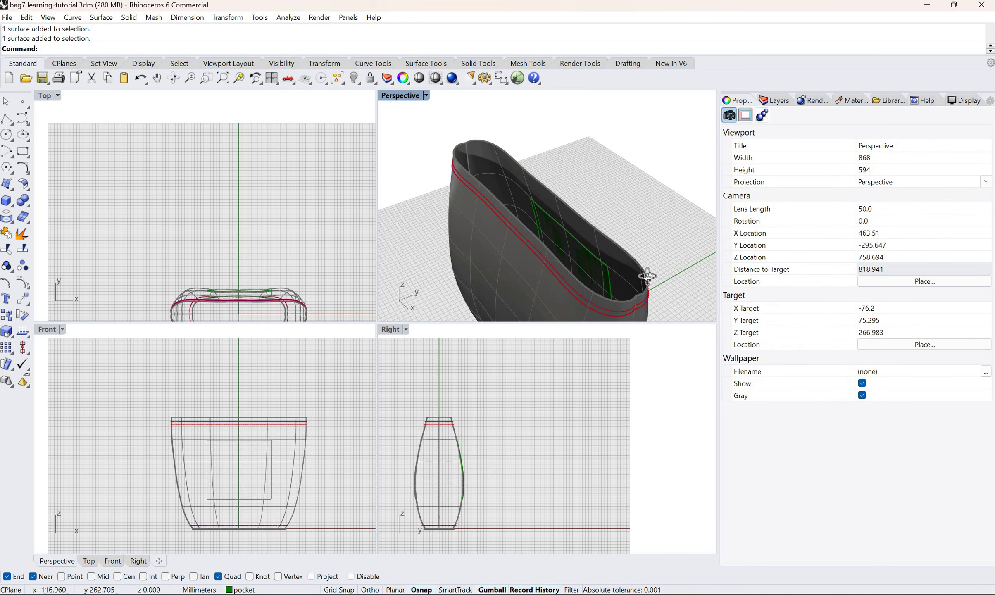
Step: Select the green pocket surface and turn on its control points
right_drag(644, 266, 675, 286)
right_drag(619, 232, 635, 247)
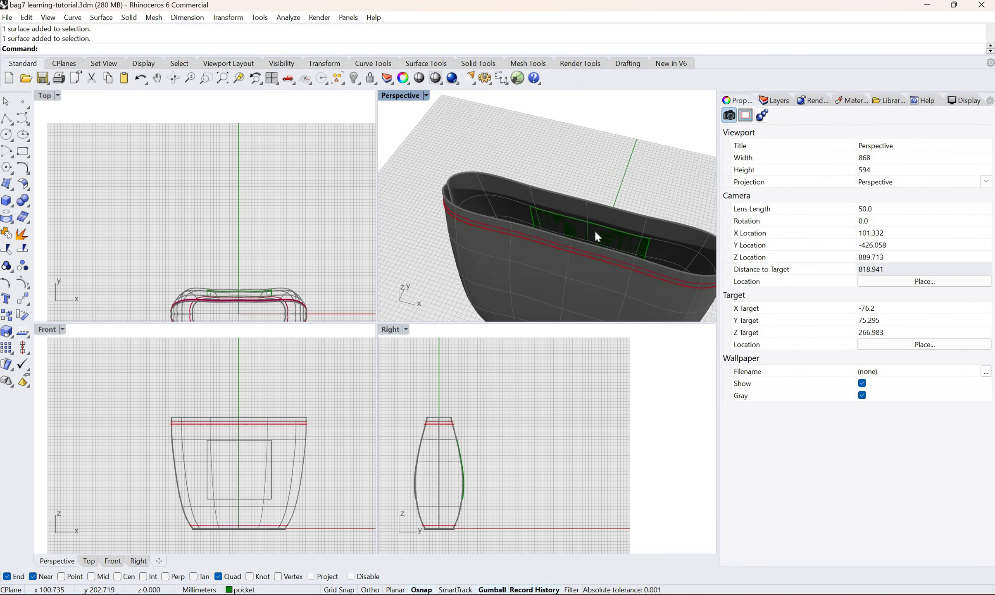
scroll(595, 232, up, 2)
scroll(595, 233, up, 3)
click(629, 262)
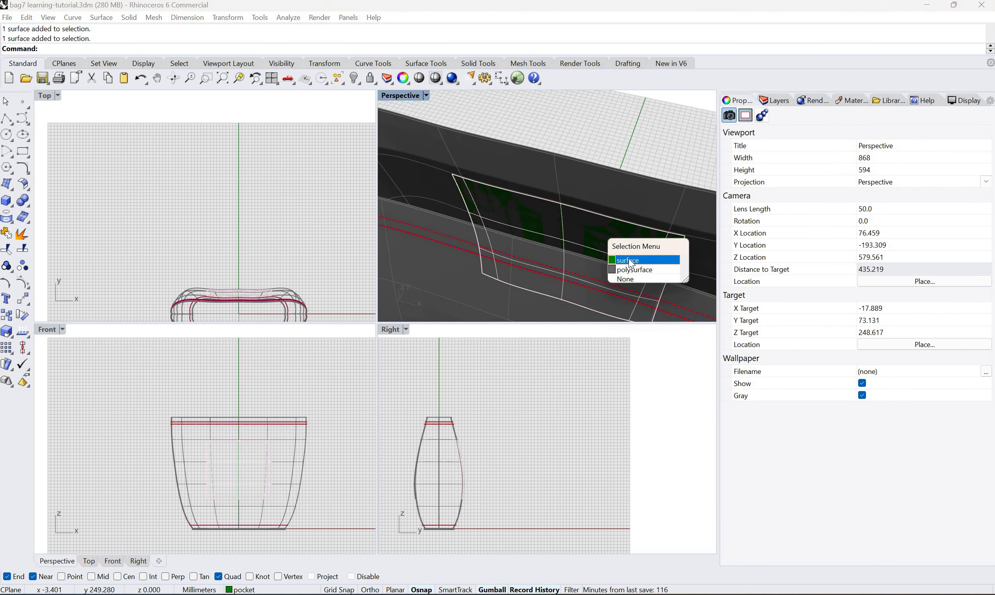
click(678, 259)
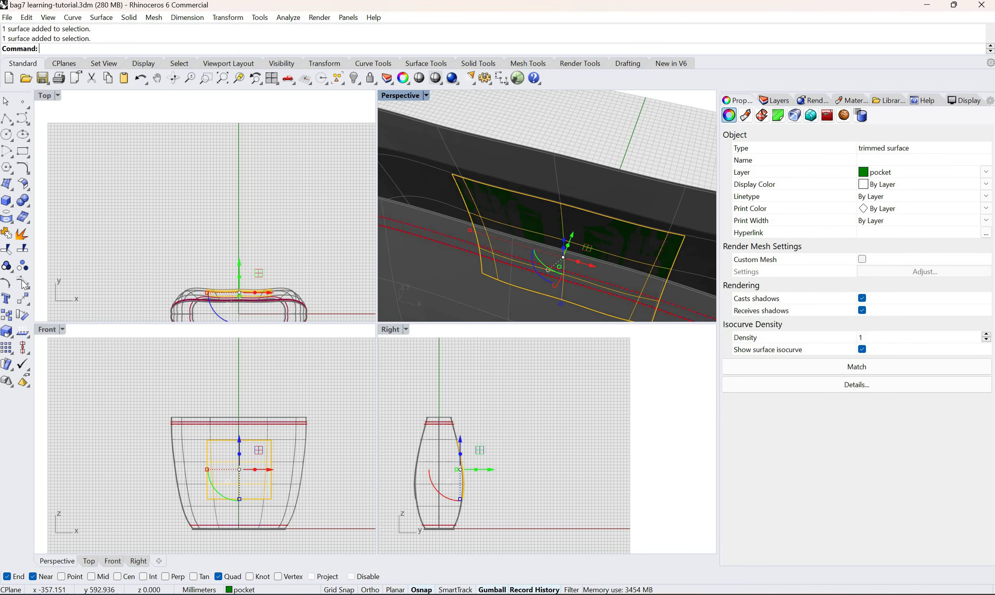
key(F10)
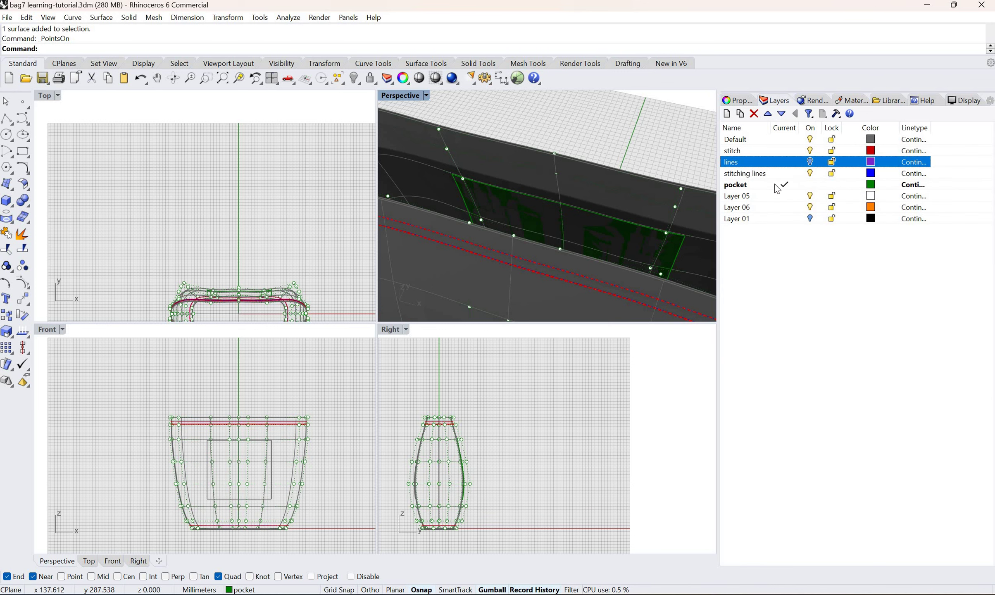
Step: Lock the "Default" layer and hide the "stitch" layer
click(832, 140)
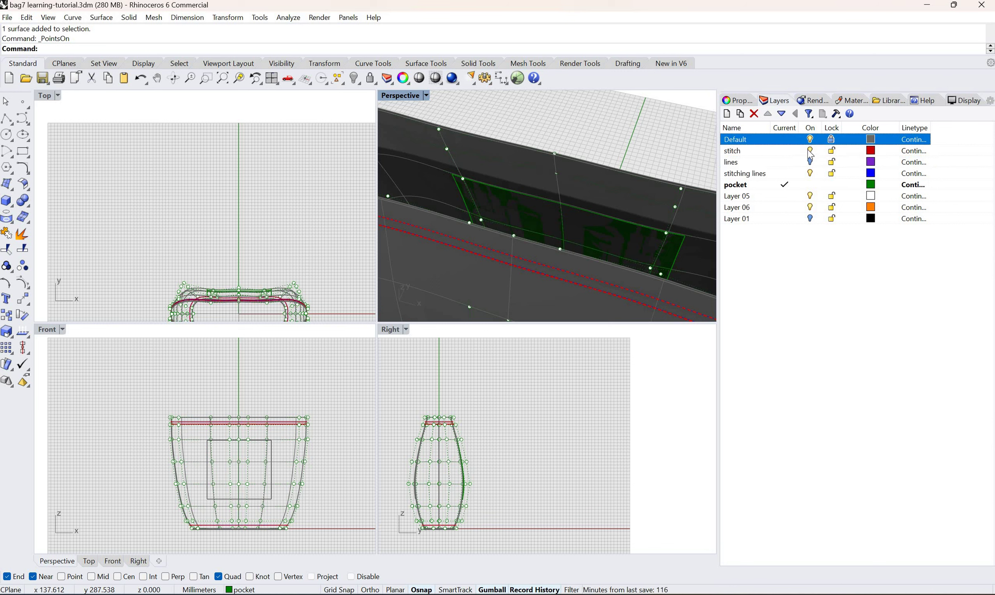
click(811, 151)
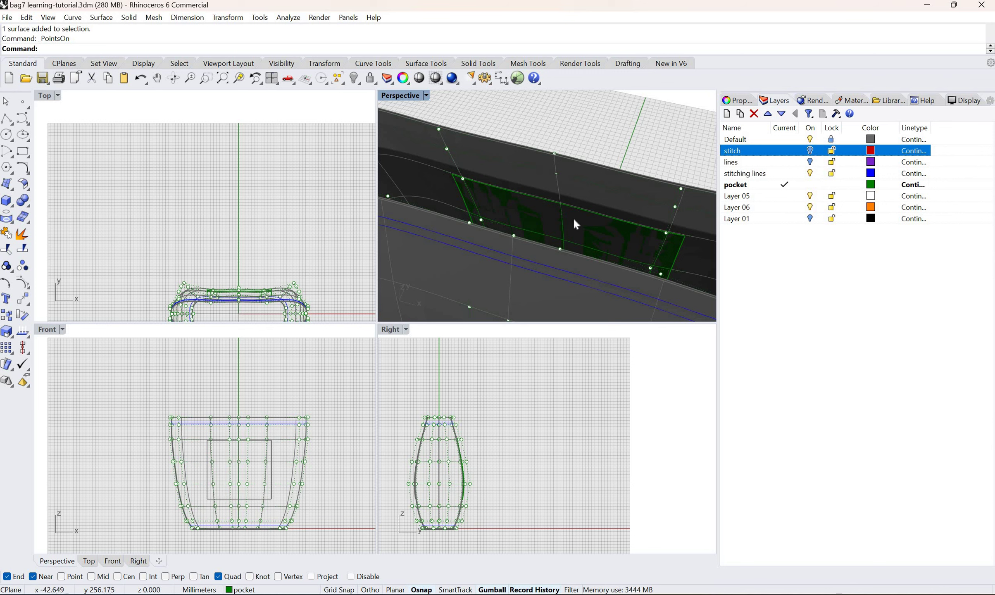
Step: Move the 12 central control points of the pocket surface about 24.5 mm toward the bag's interior, and turn the points off
click(587, 231)
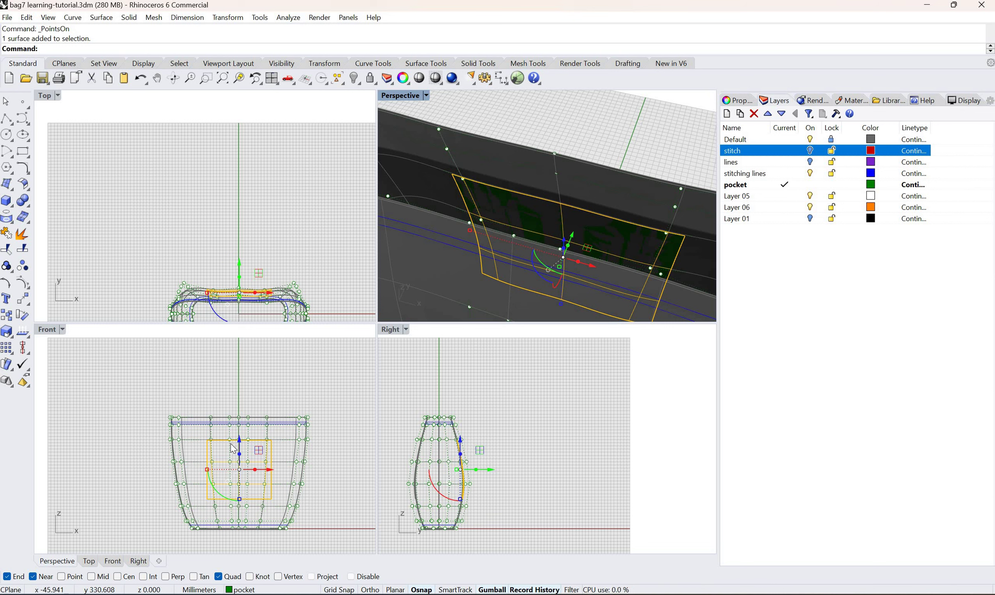
click(256, 493)
drag(221, 428, 257, 494)
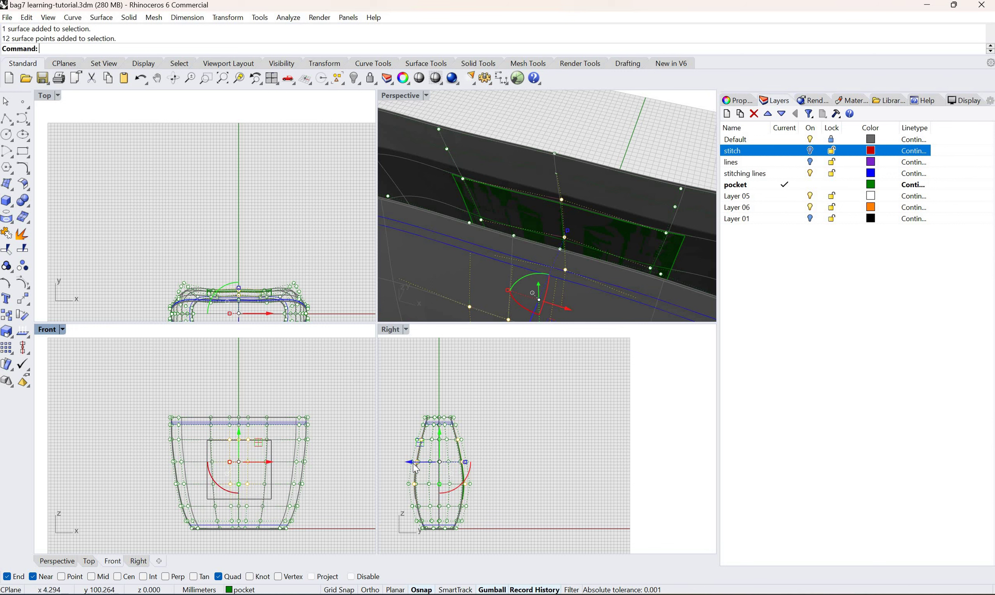
drag(407, 462, 405, 467)
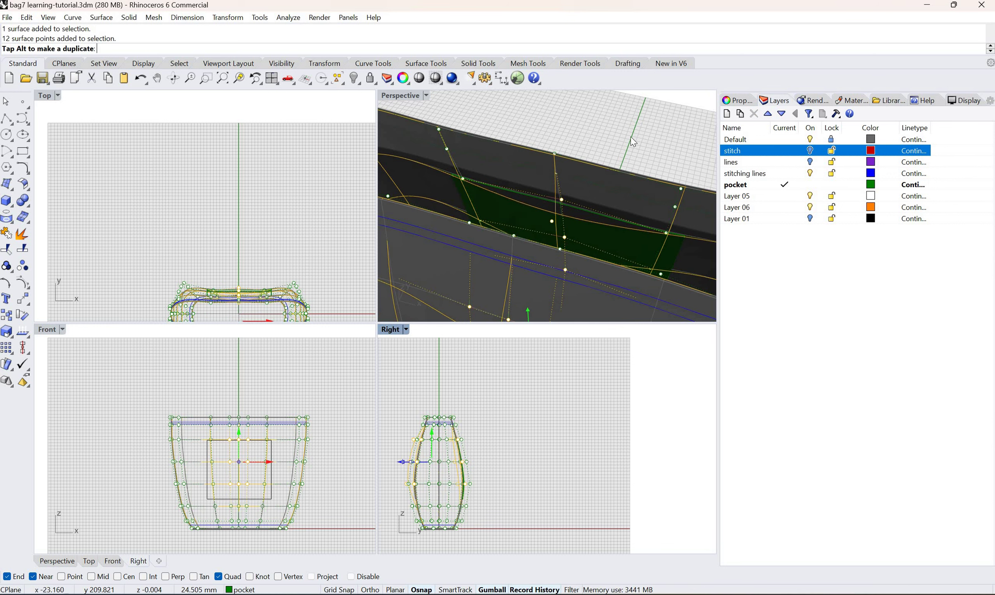
click(629, 197)
right_drag(619, 229, 652, 274)
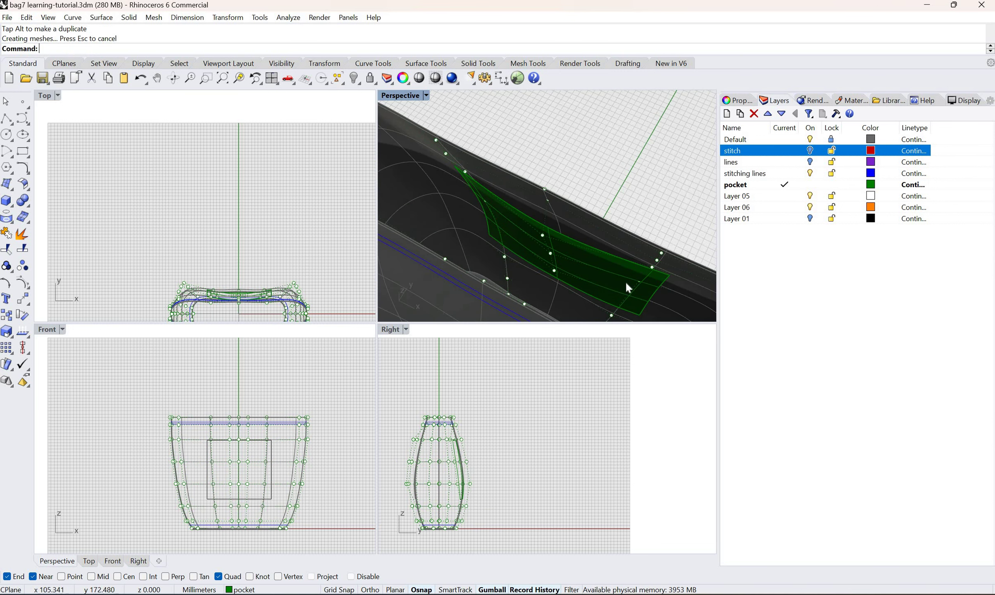
right_drag(652, 181, 650, 151)
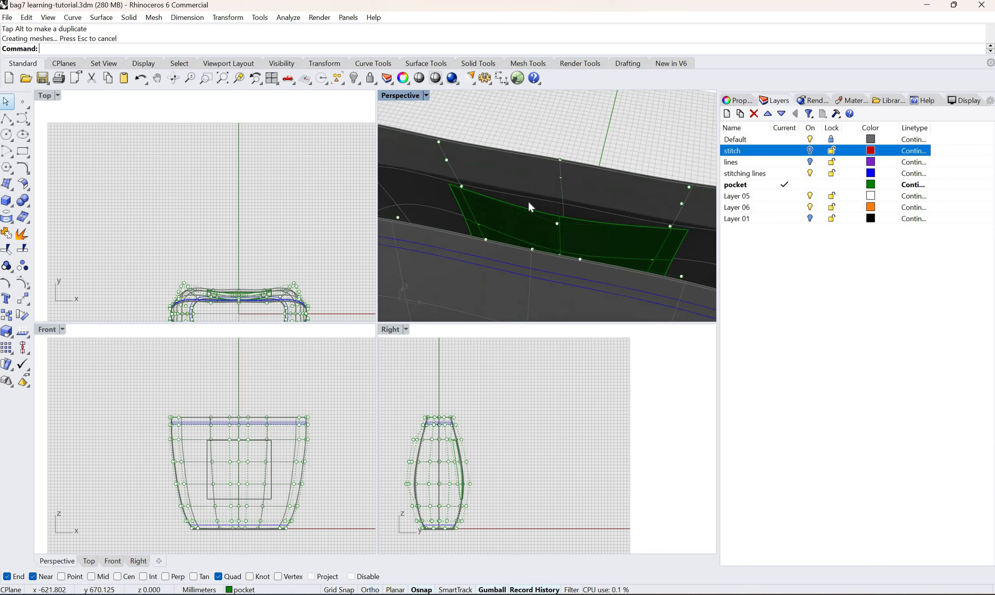
key(Escape)
Step: Apply a solid thickness with a distance of 1.0 to the pocket surface
click(683, 231)
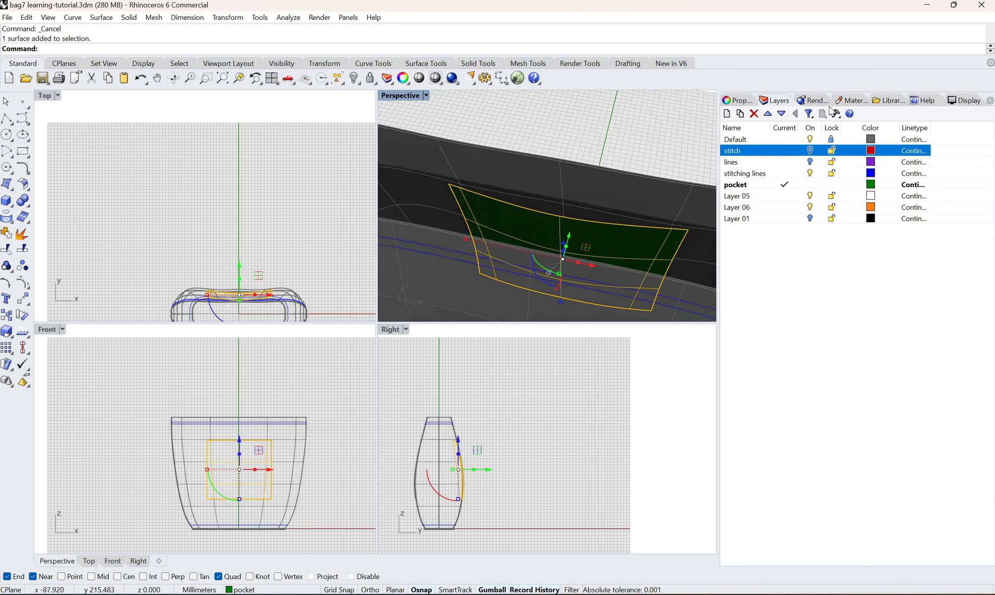
click(811, 101)
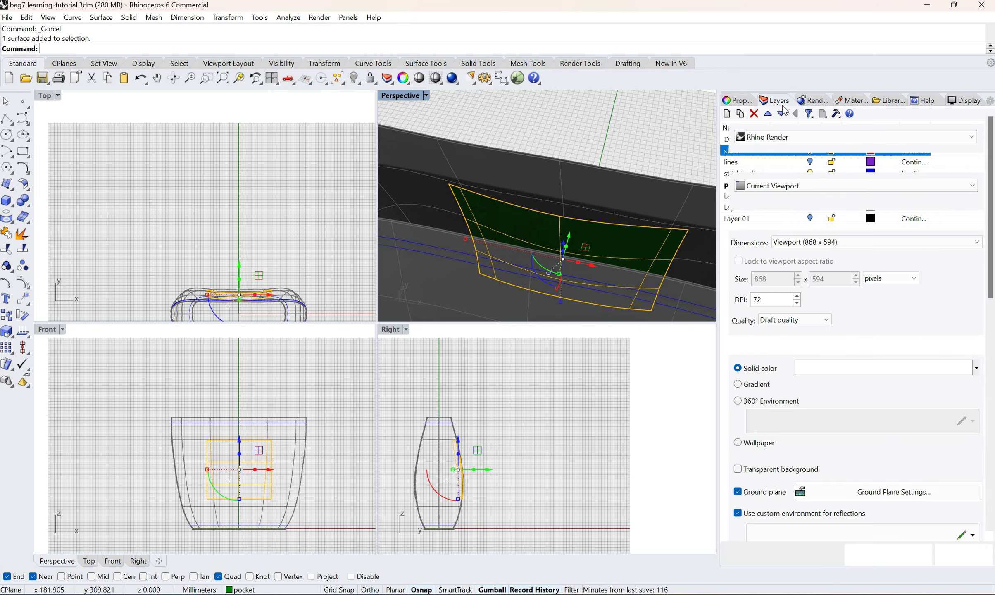
click(774, 101)
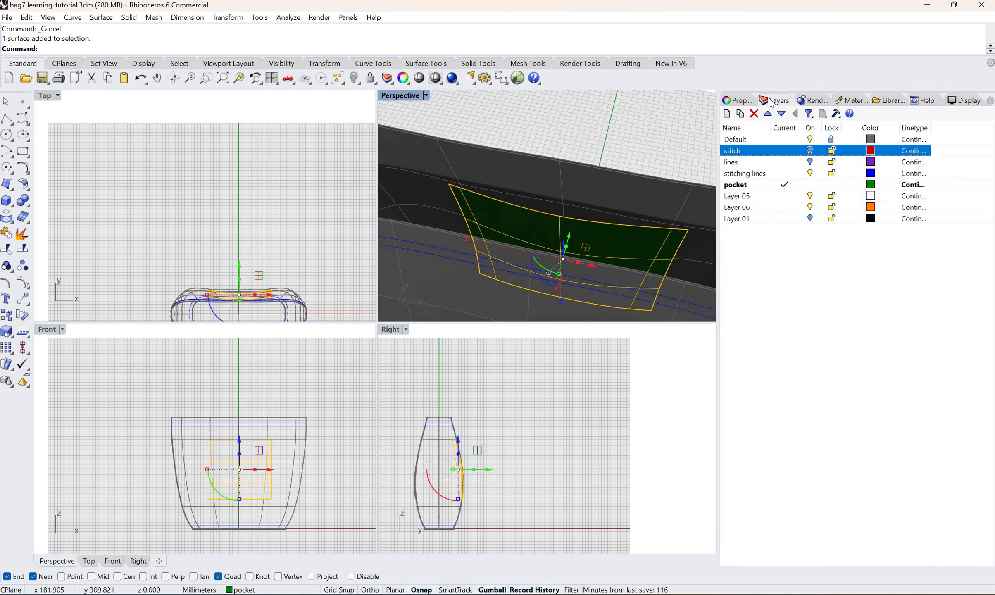
click(743, 101)
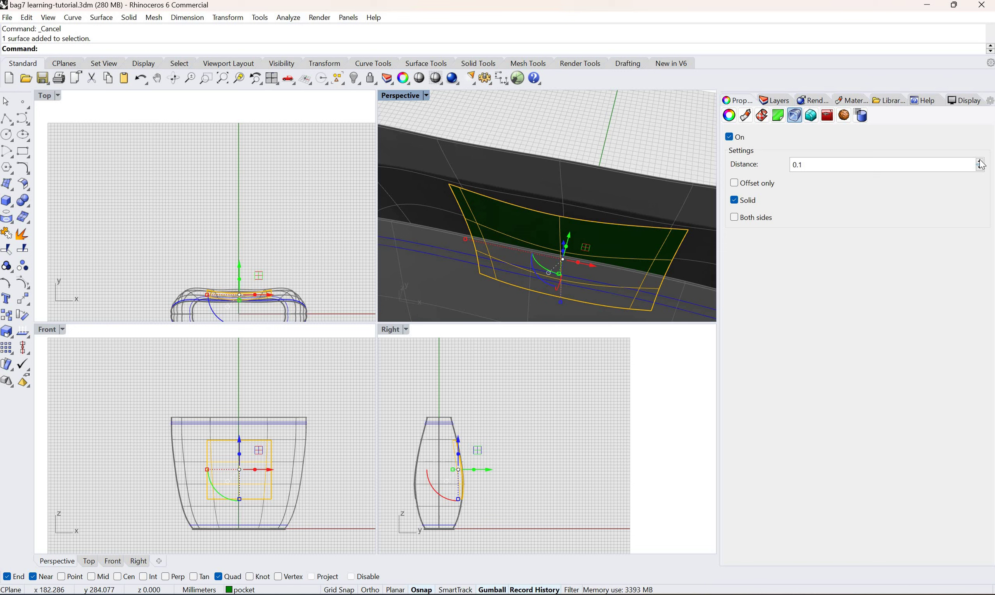
click(836, 164)
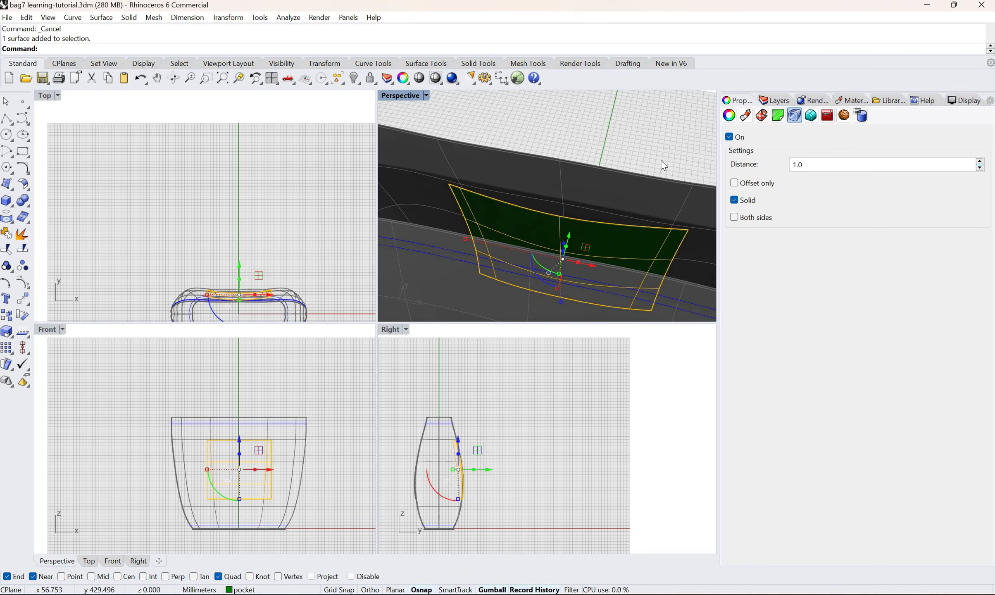
click(647, 159)
right_drag(647, 159, 528, 226)
scroll(484, 172, up, 6)
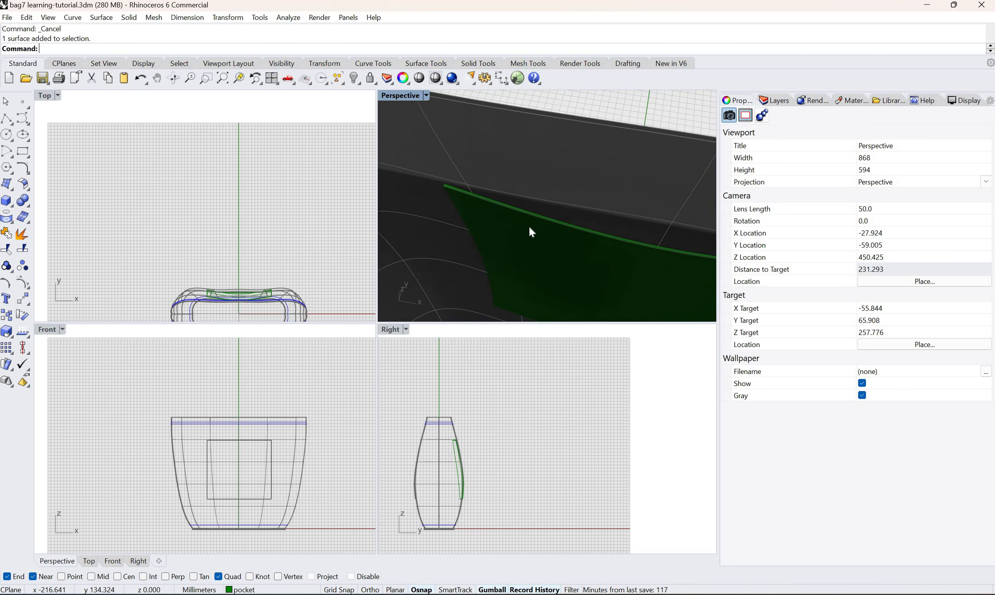
Step: Isolate the pocket surface and hide the "Default" layer
click(548, 256)
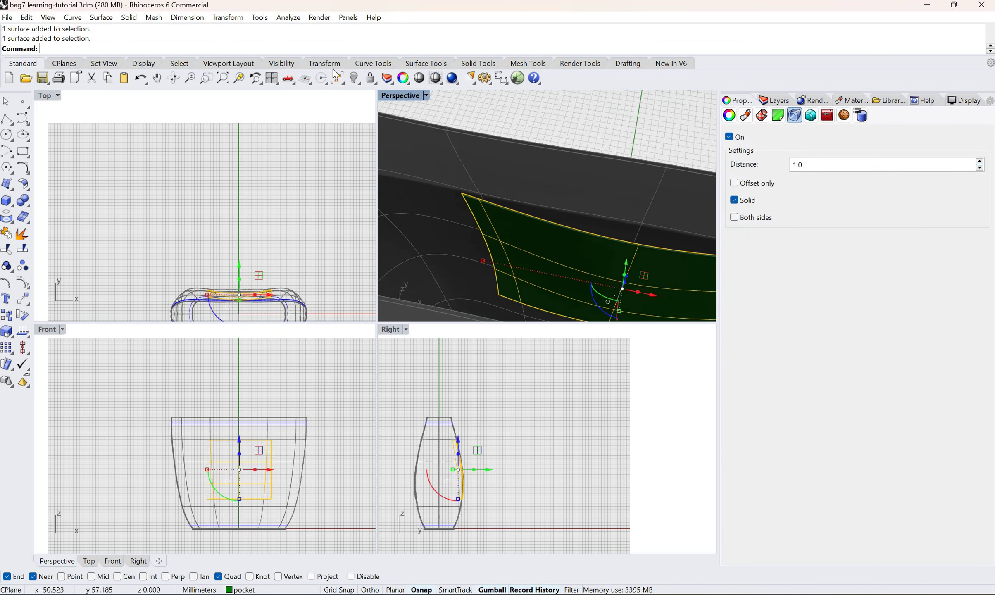
key(ctrl+shift+h)
click(774, 100)
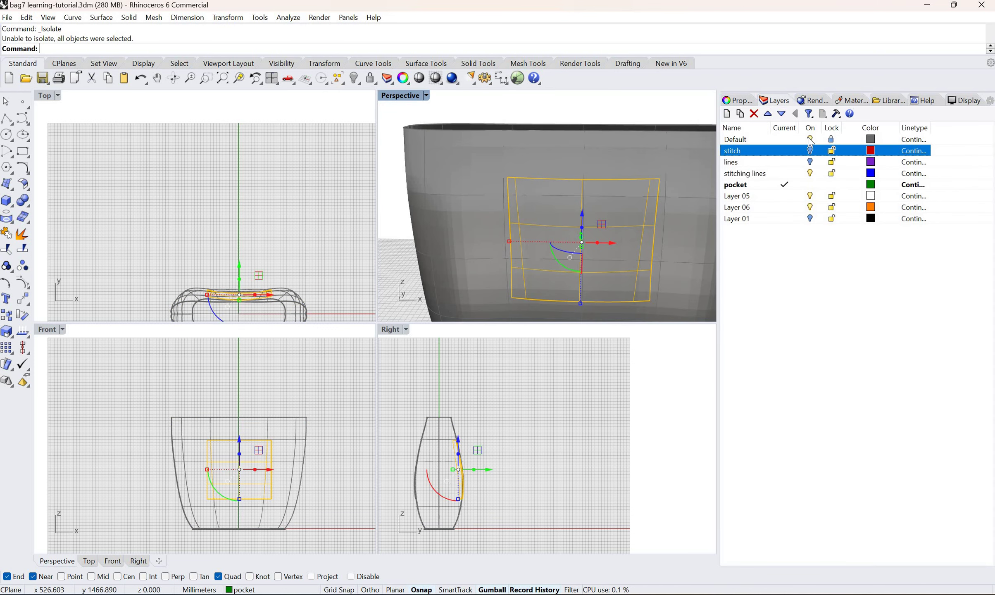
click(683, 227)
right_drag(686, 235, 599, 222)
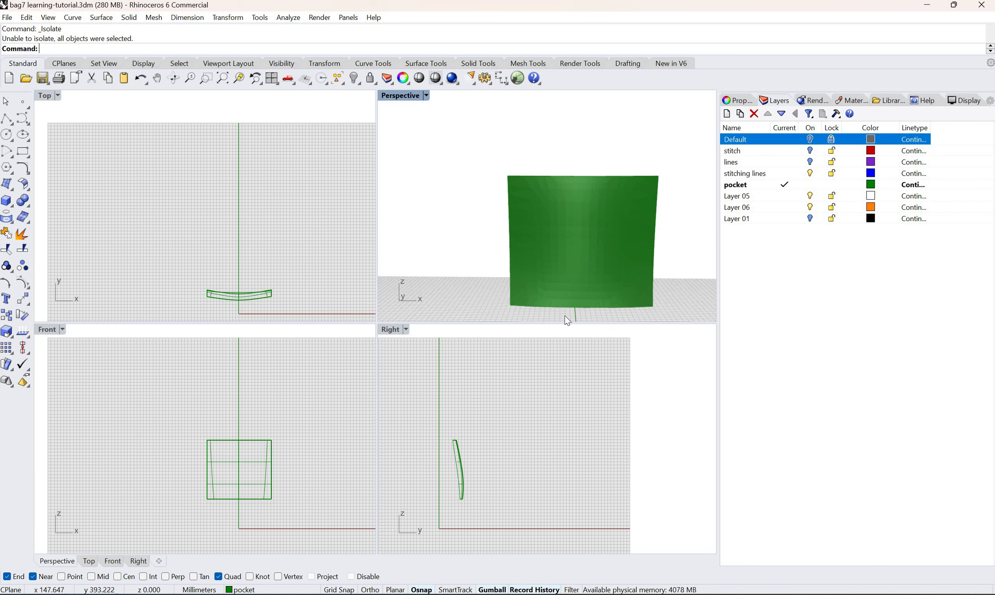
Step: Duplicate the two side edges and the bottom edge of the pocket surface as curves on the current layer
click(74, 18)
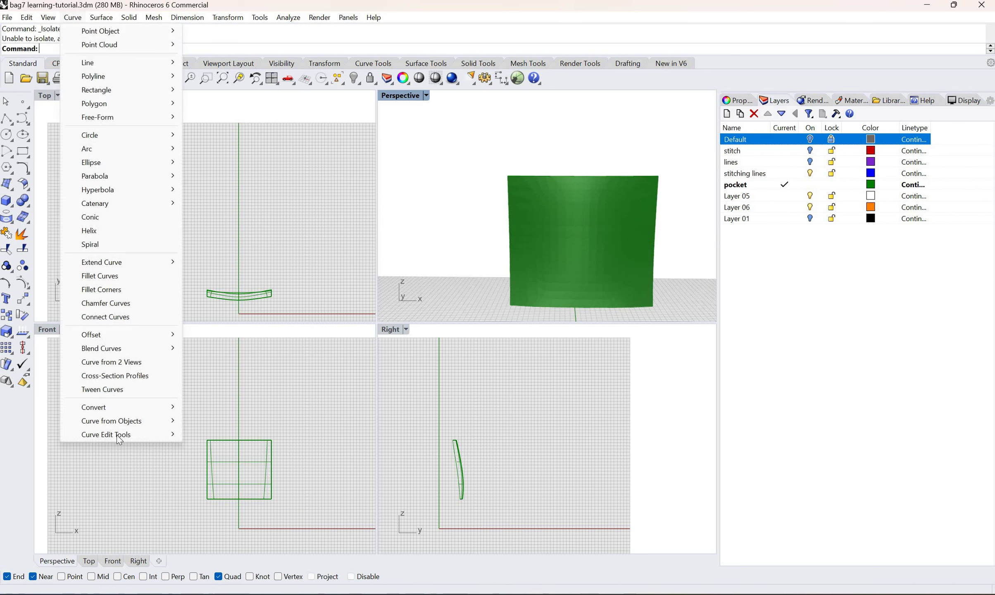
mouse_move(128, 421)
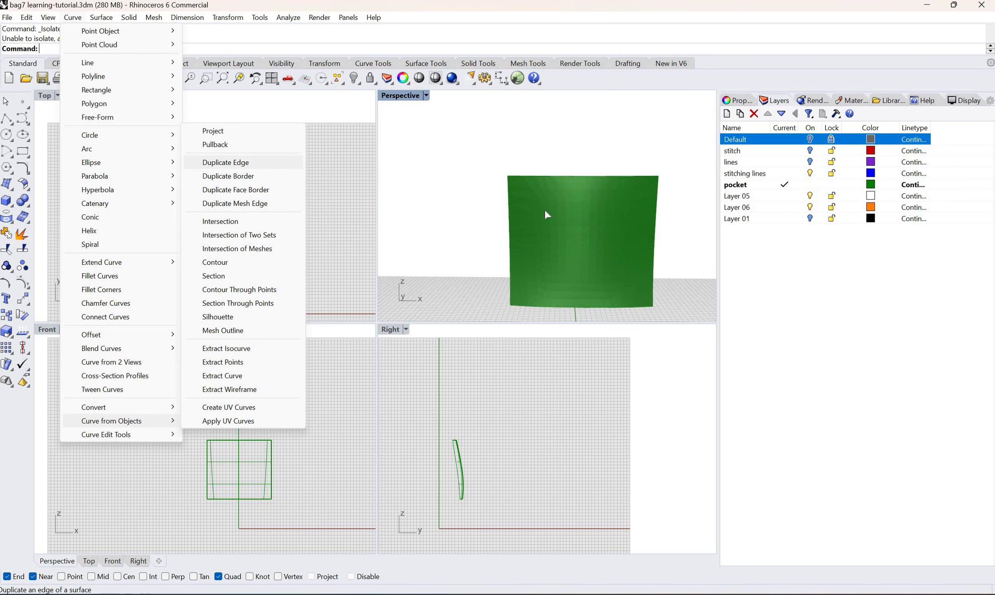
click(239, 162)
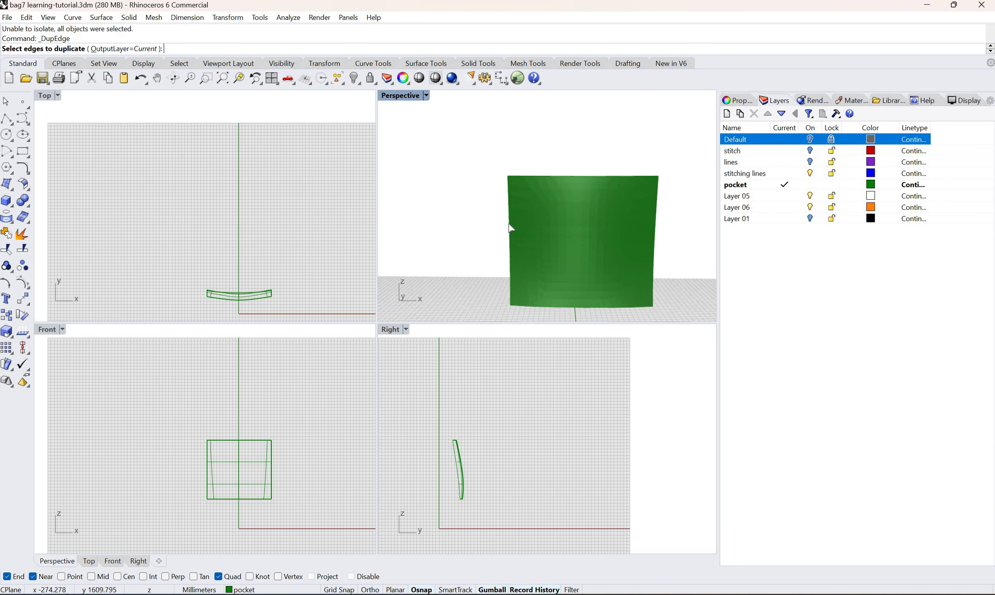
click(509, 244)
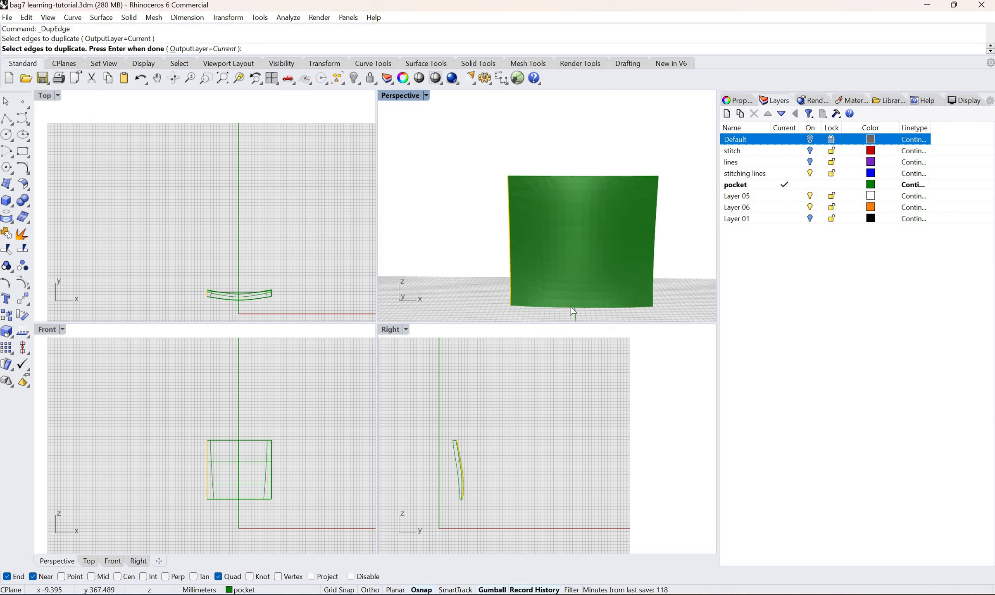
click(661, 240)
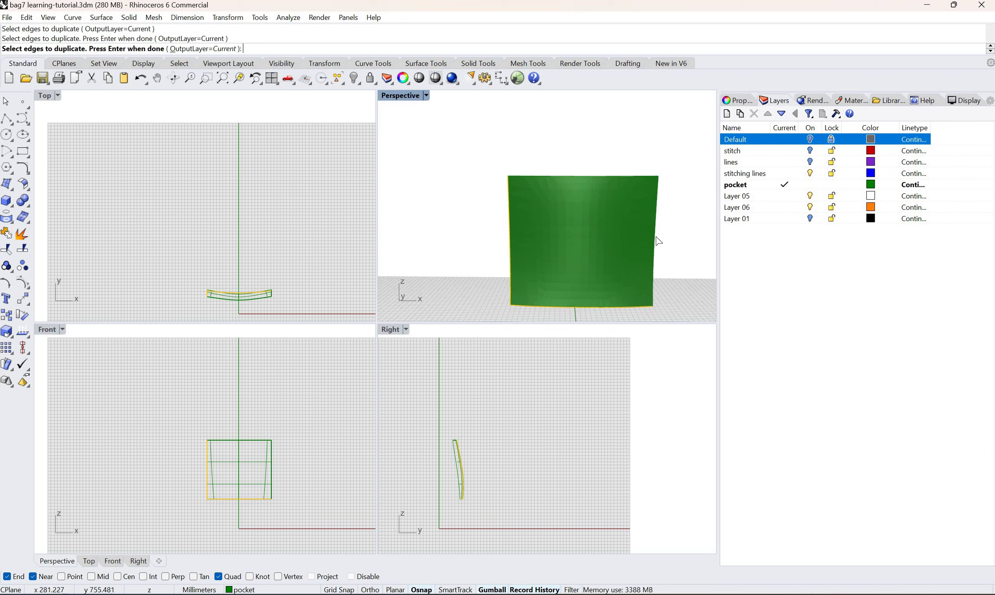
click(657, 241)
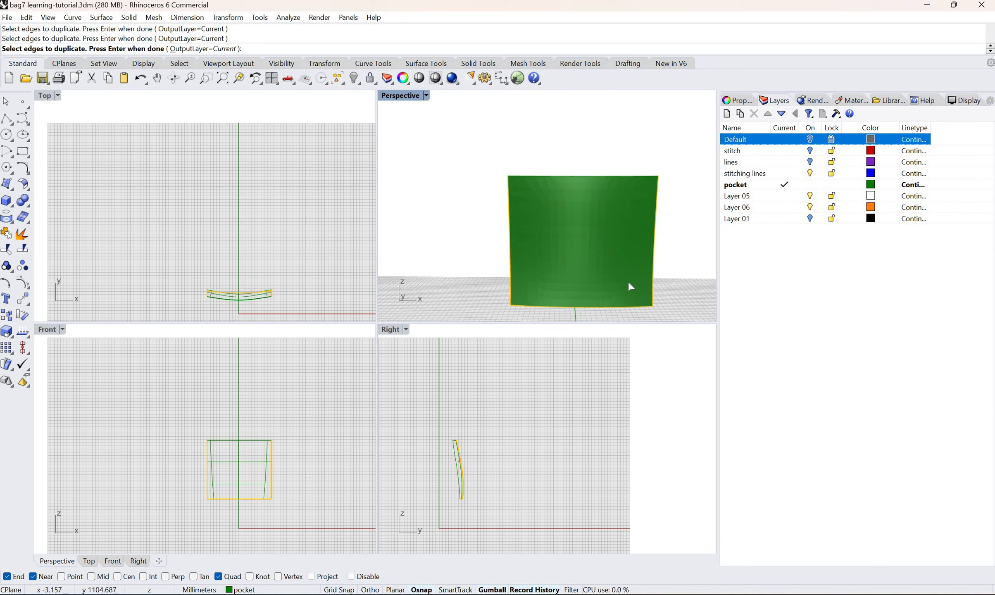
scroll(623, 318, up, 2)
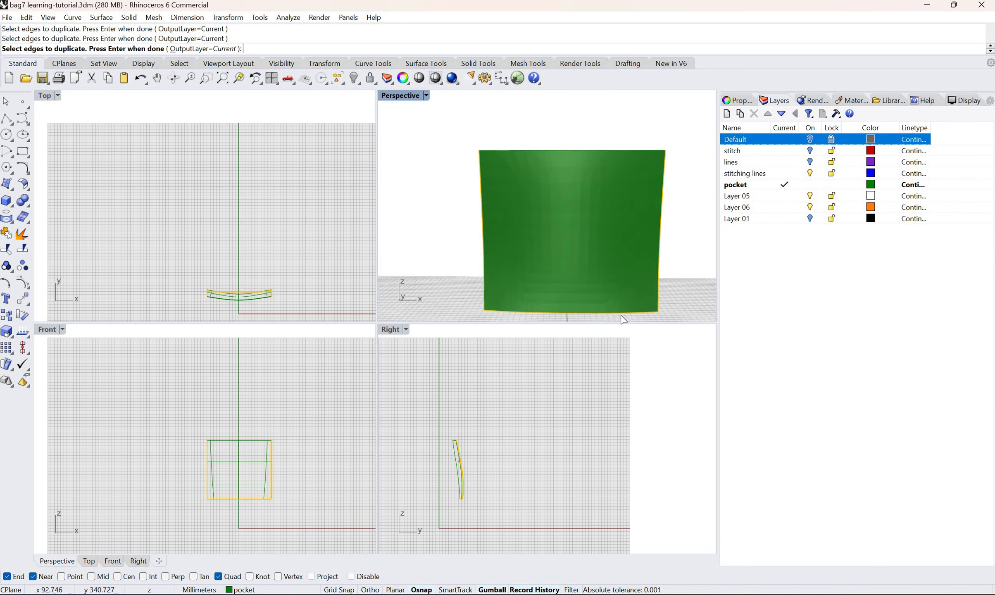
scroll(623, 319, up, 1)
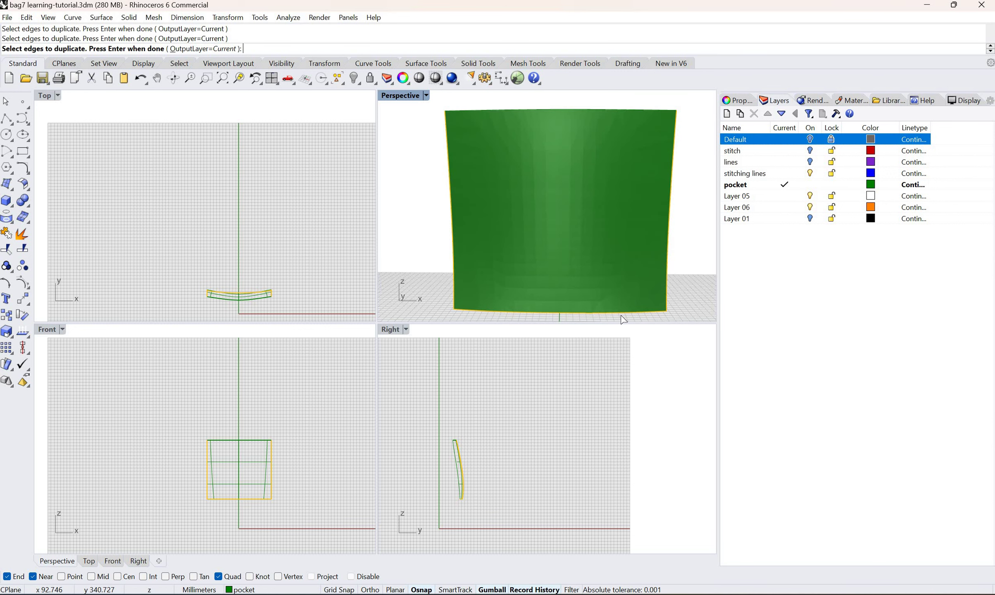
key(Return)
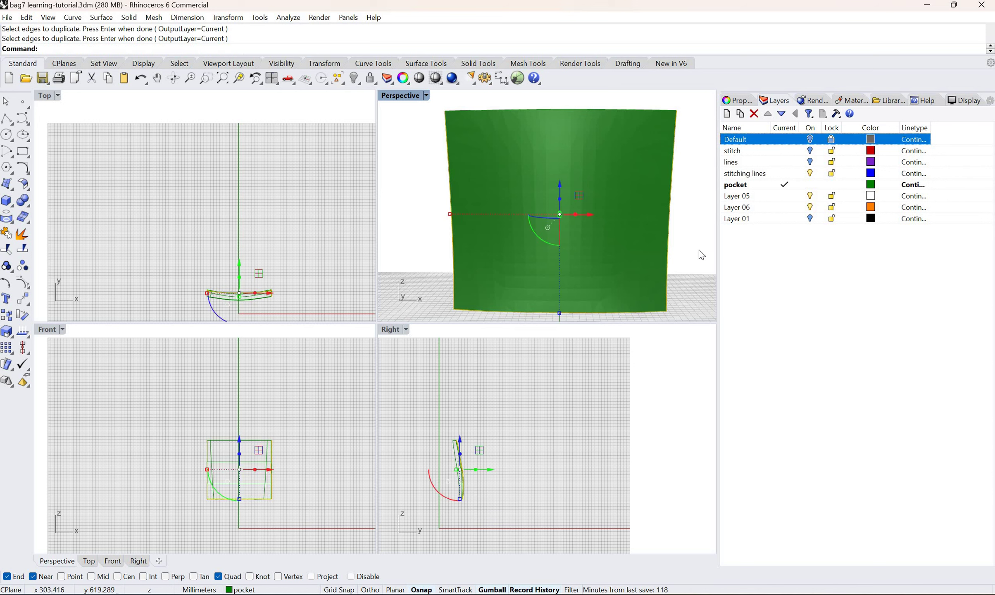
key(Escape)
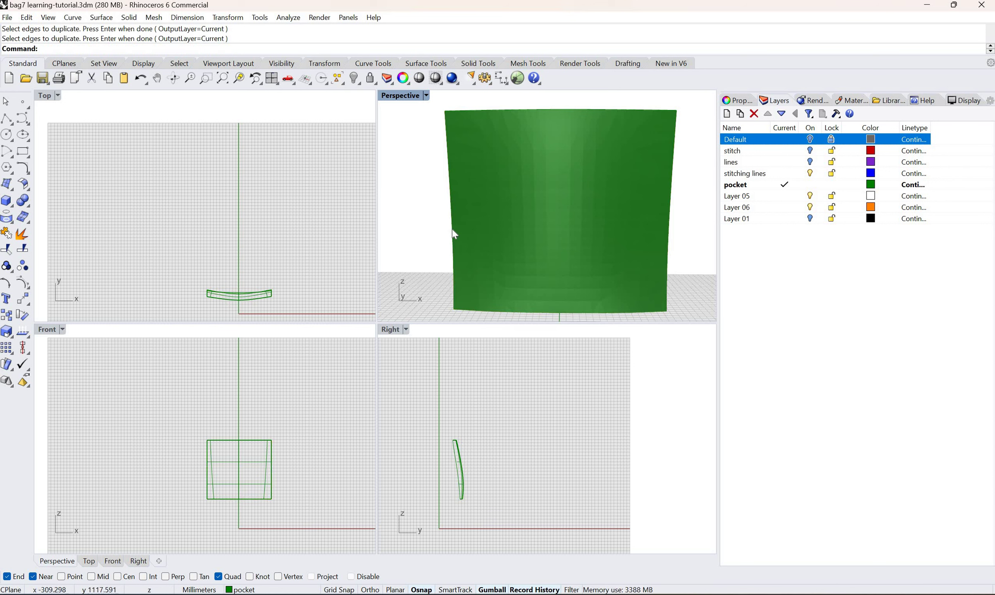
Step: Join the duplicated side and bottom edge curves of the pocket into one open curve
click(489, 258)
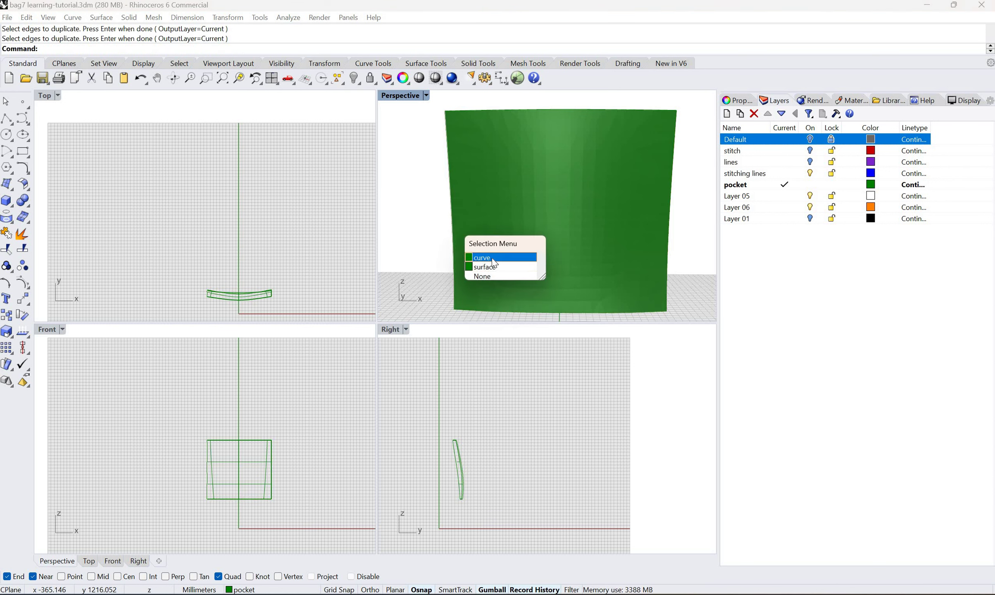
click(492, 276)
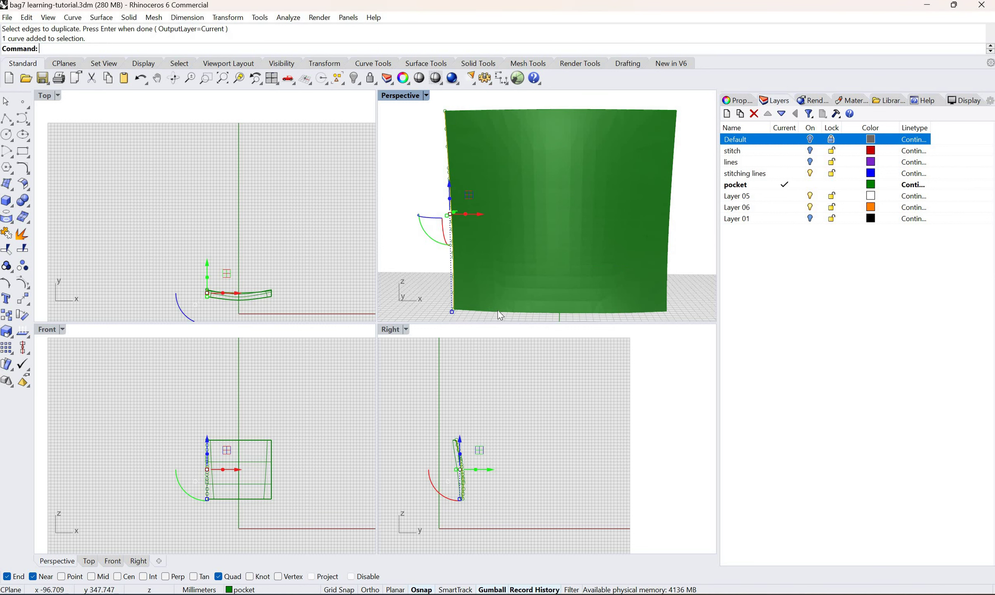
click(526, 337)
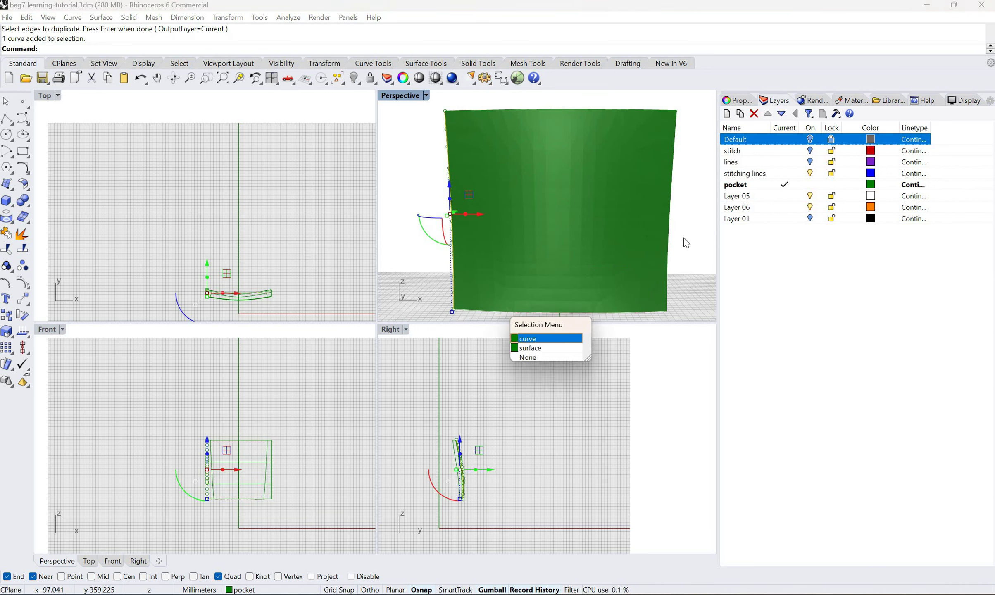
key(Return)
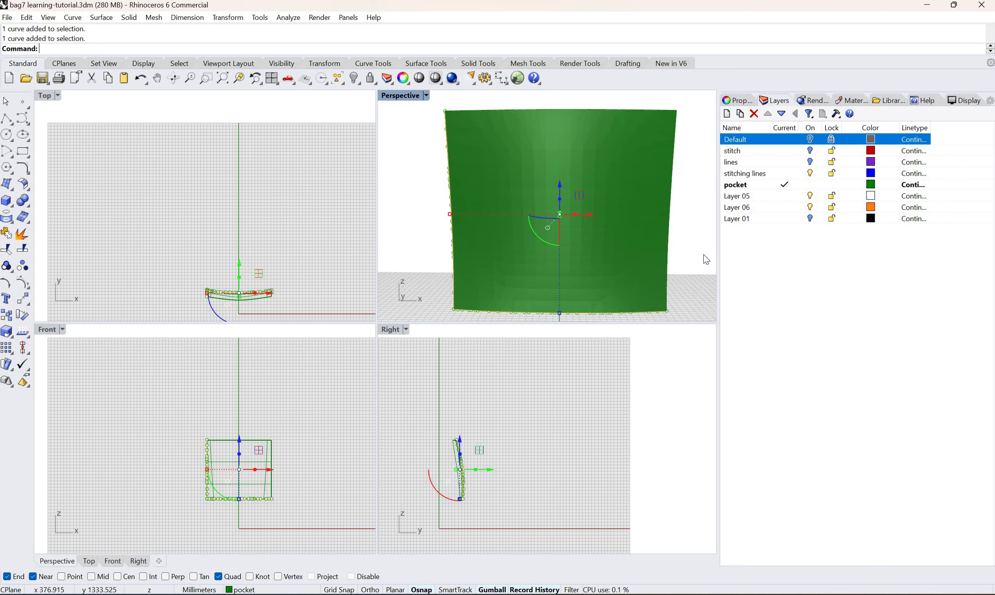
shift+click(679, 250)
click(679, 250)
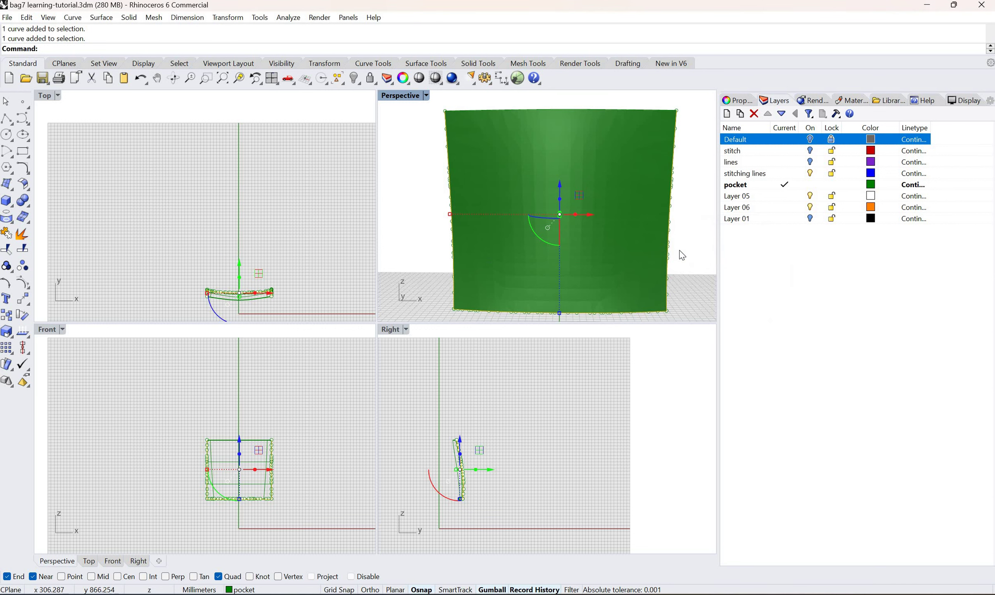
key(ctrl+j)
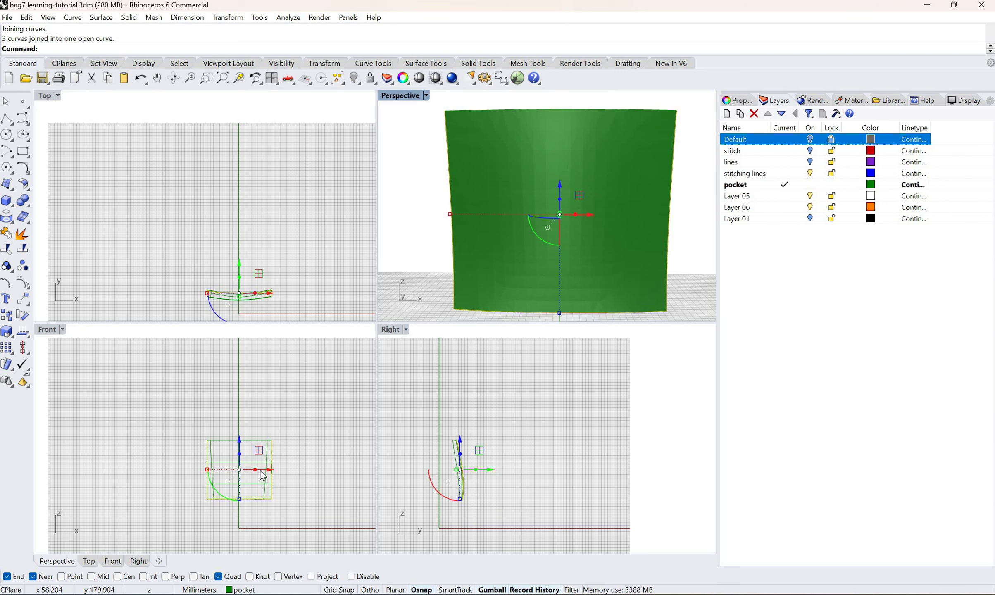
Step: Scale the joined edge curve inward about the pocket's centre by a factor of about 0.95, as an inset stitching outline
click(10, 332)
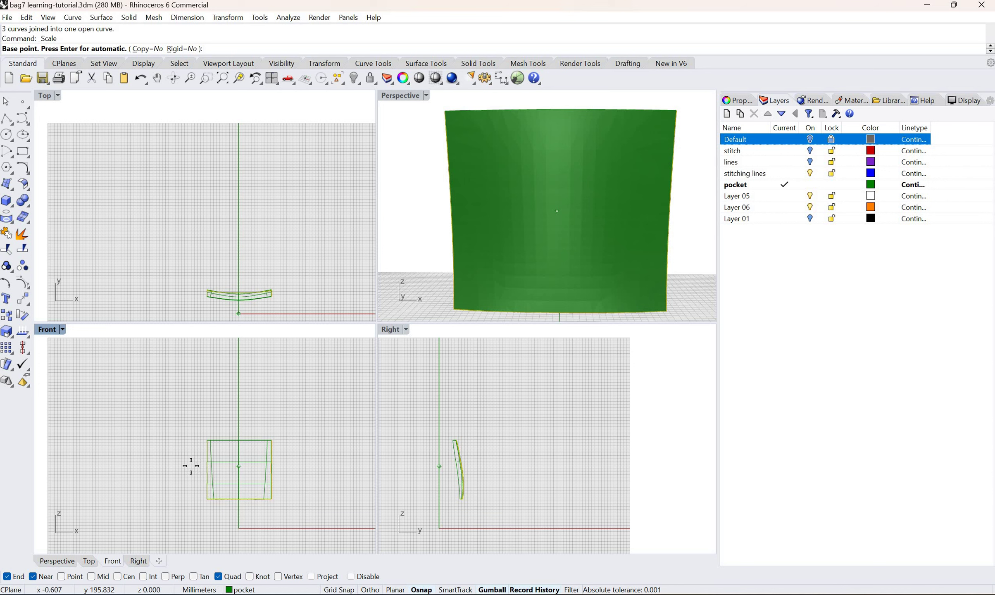
key(Return)
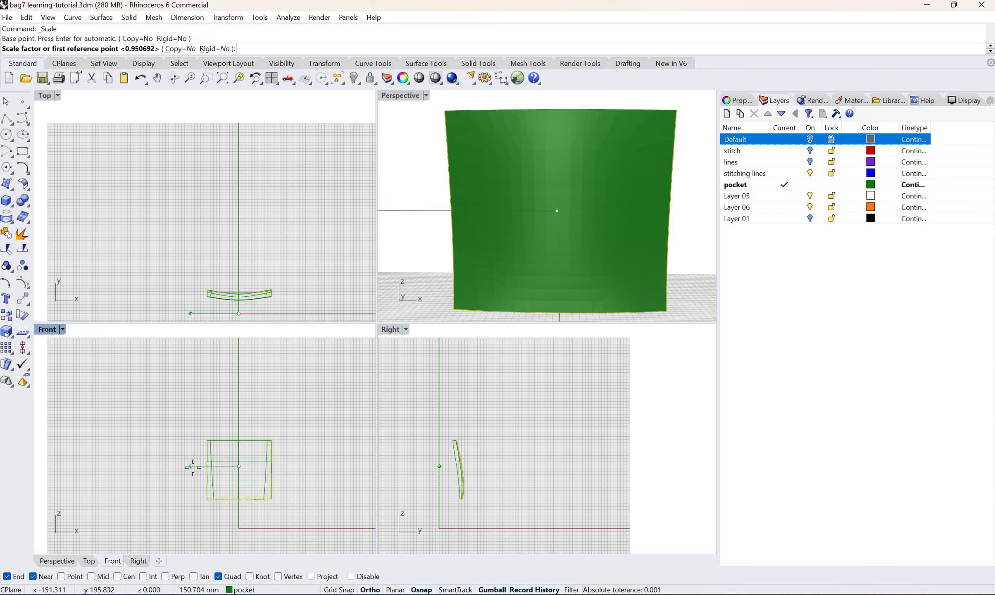
click(190, 466)
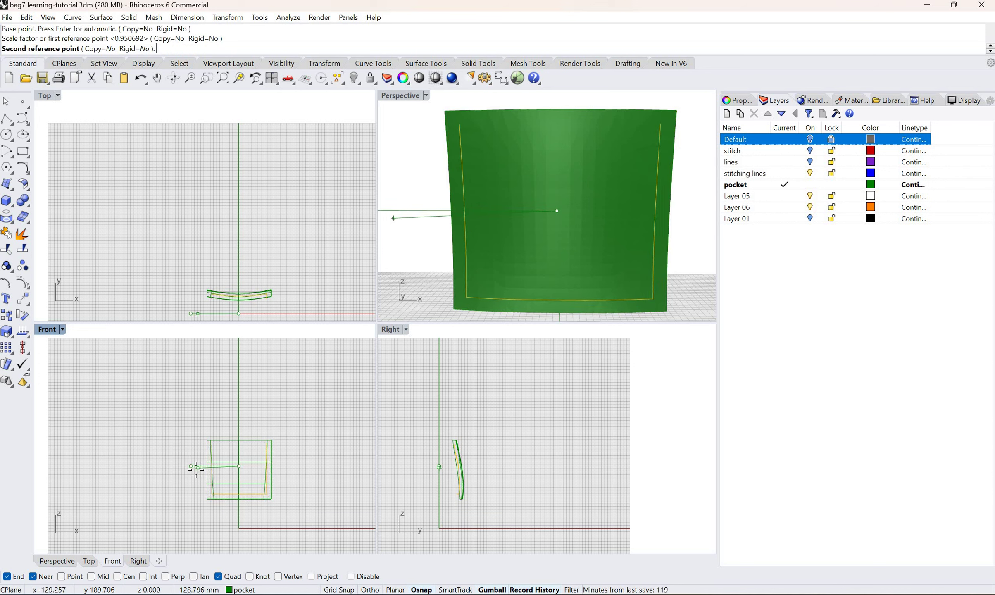
scroll(196, 469, up, 4)
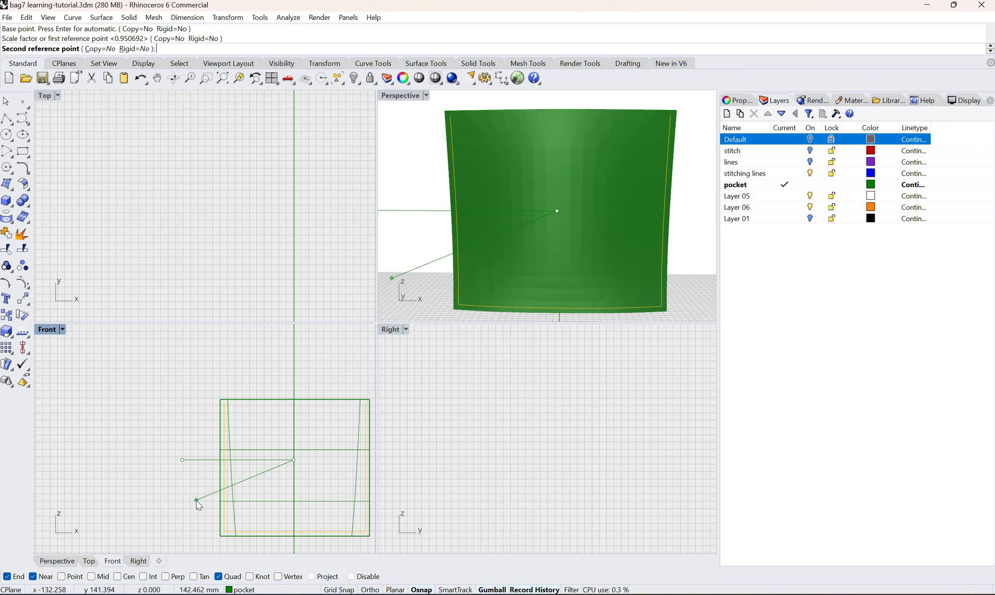
click(198, 433)
key(Delete)
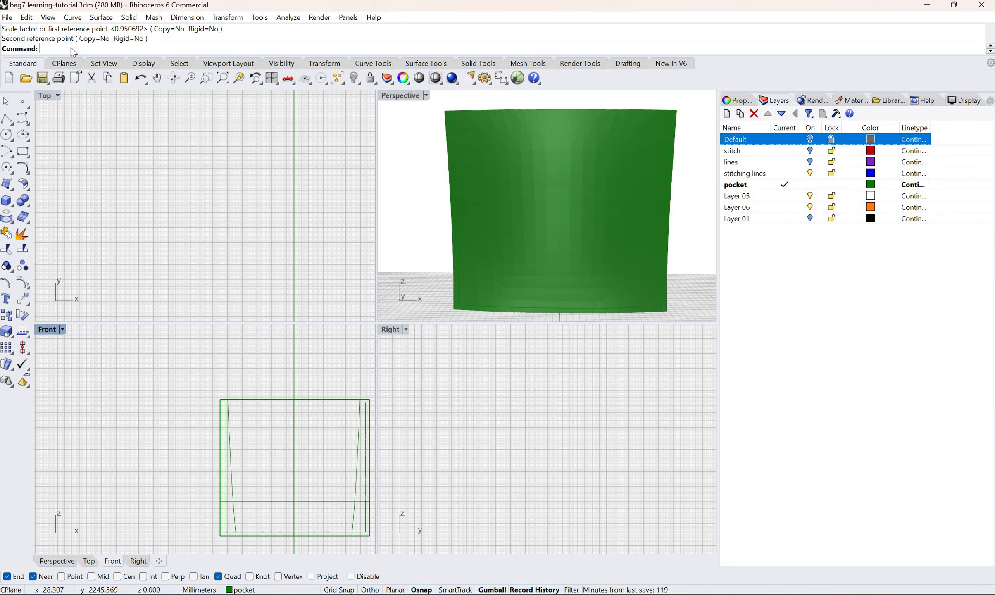
Step: Duplicate the pocket's top edge as a curve on the current layer and move it slightly below the edge
middle_click(476, 115)
click(534, 114)
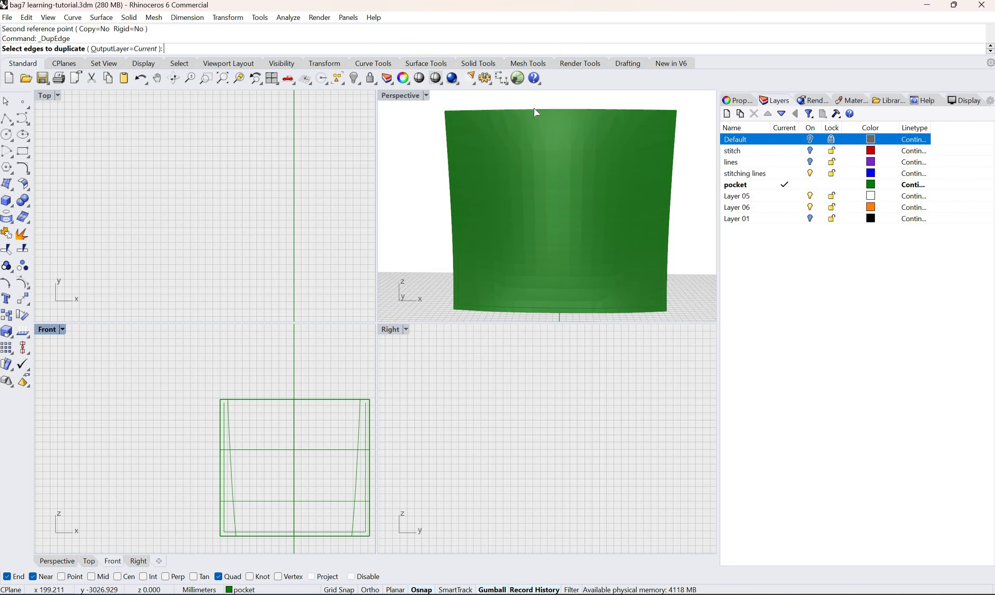
click(535, 109)
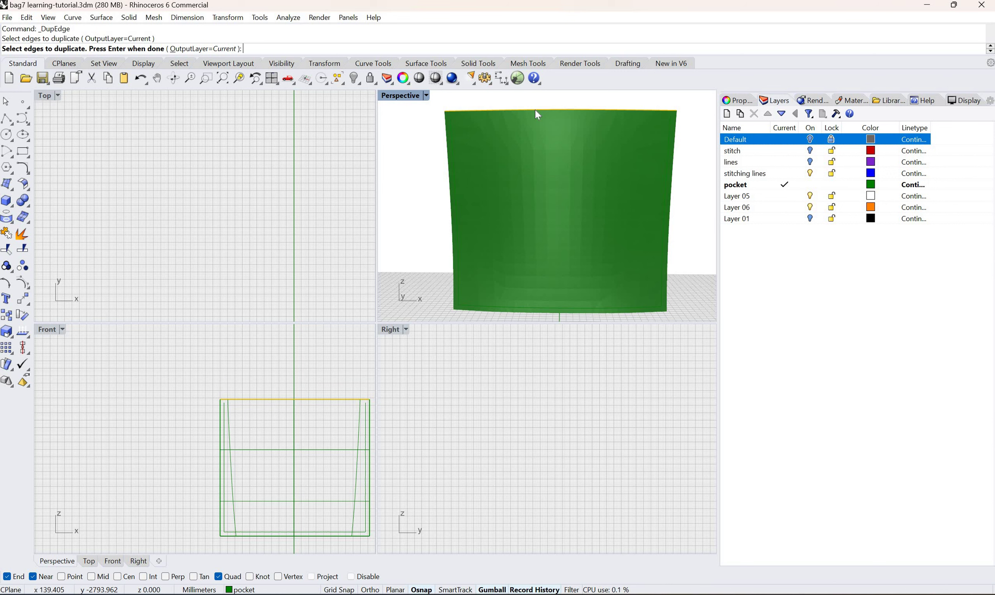
key(Return)
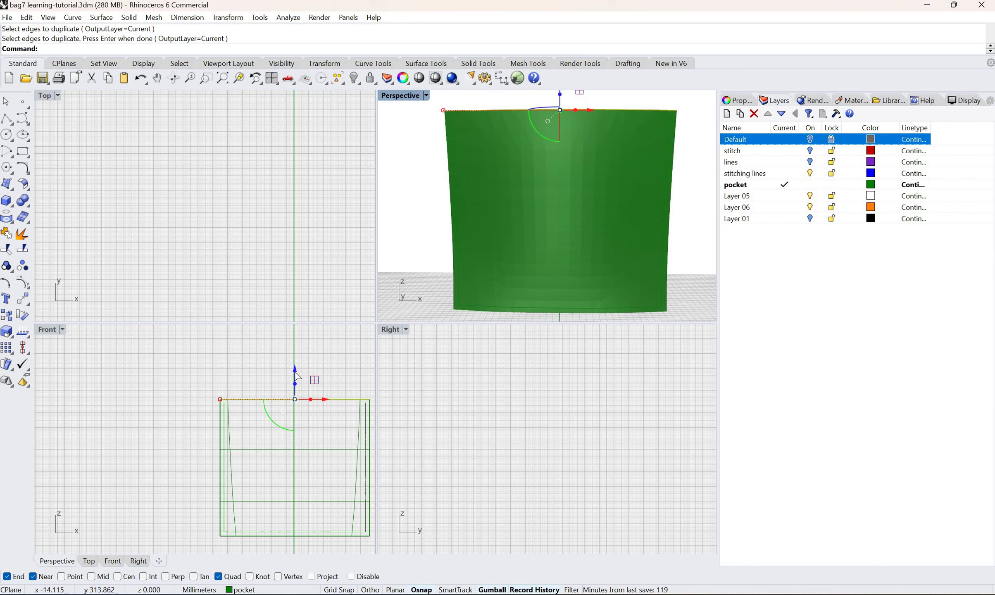
drag(296, 375, 266, 354)
click(337, 435)
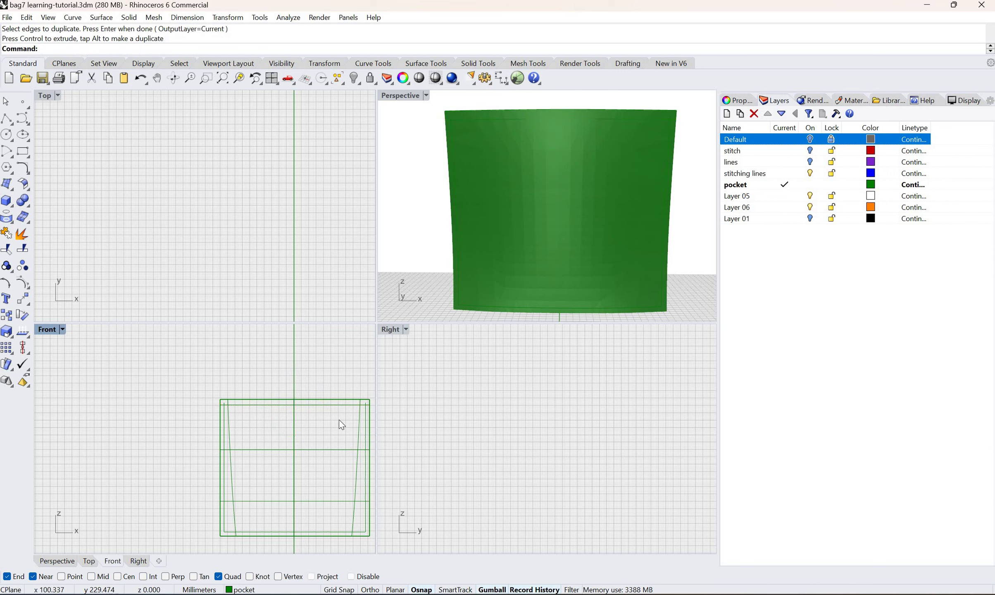
Step: Assign the lowered top curve and the inset side-and-bottom curve to the "stitching lines" layer
click(330, 408)
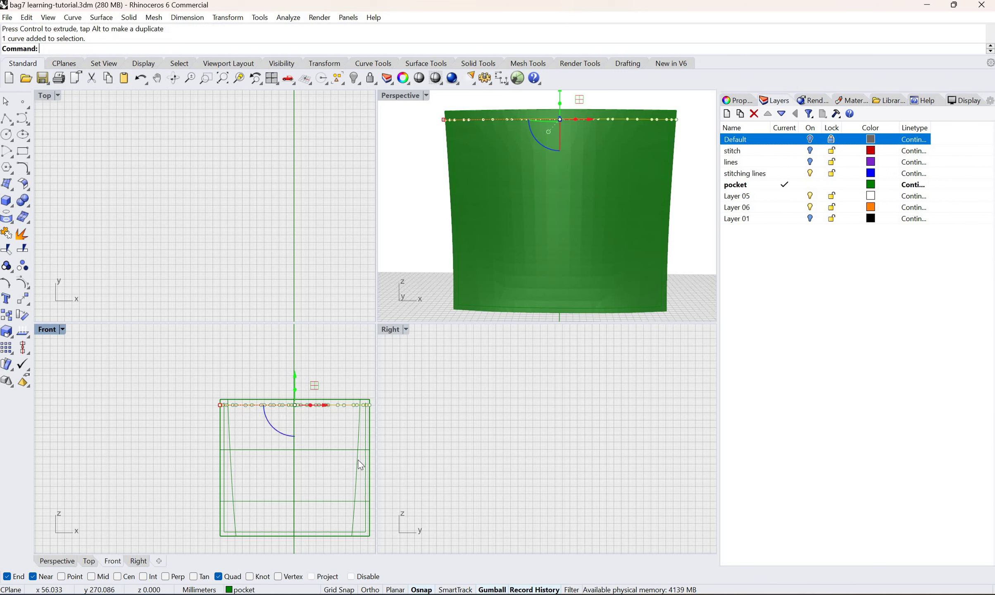
shift+click(366, 437)
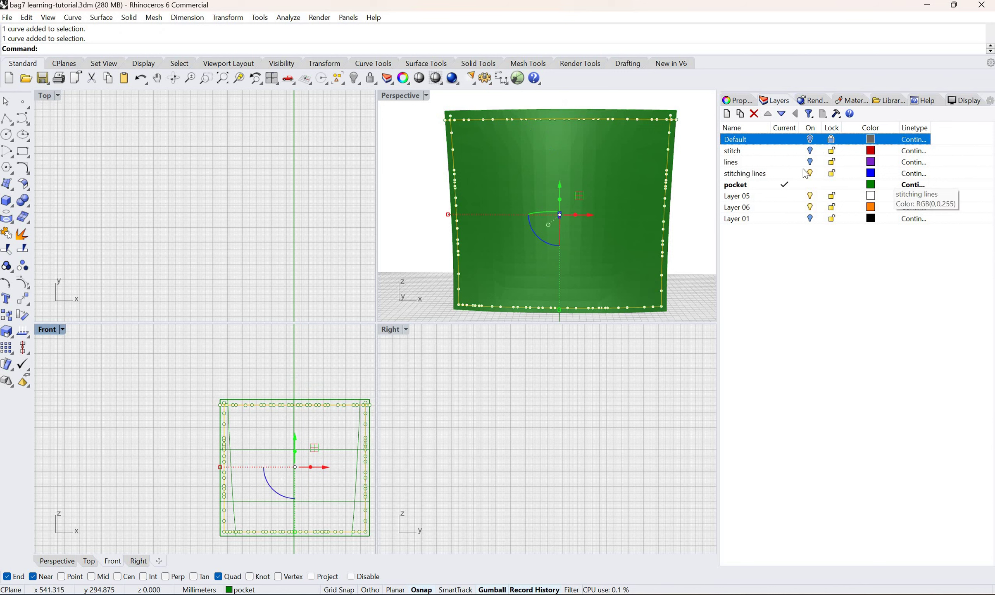
click(737, 101)
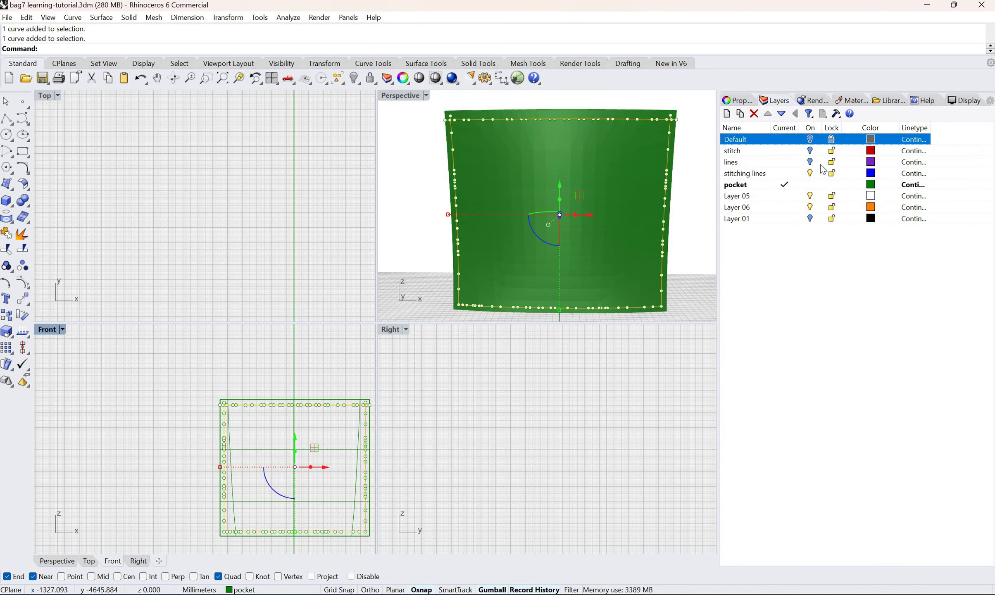
click(739, 103)
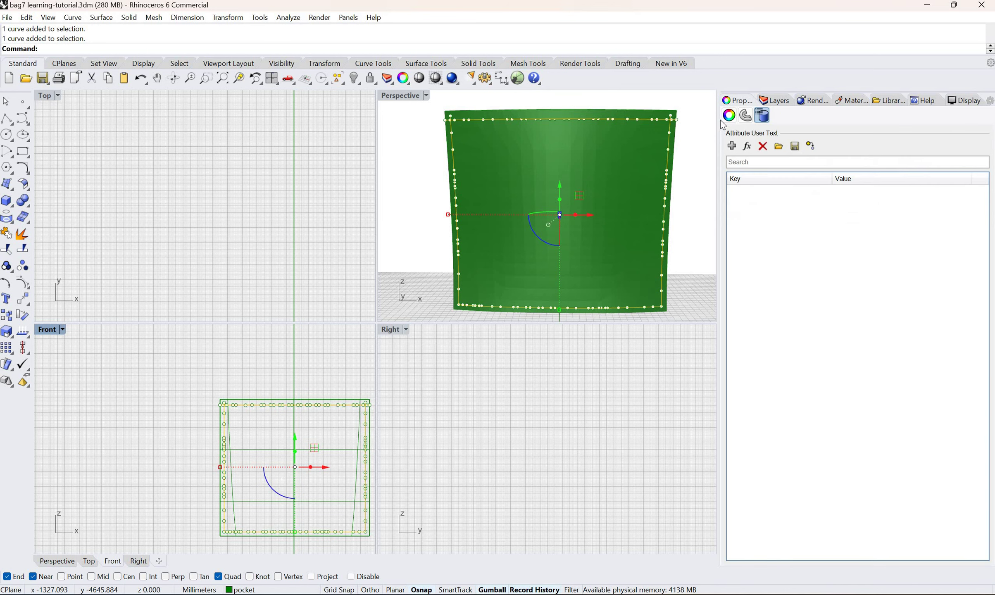
click(729, 116)
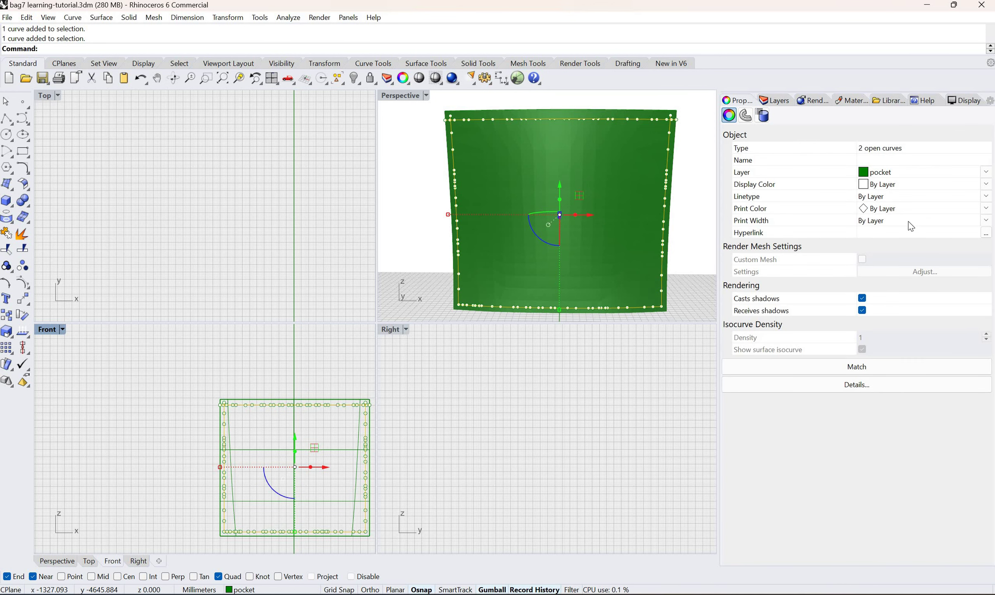
click(921, 172)
click(900, 216)
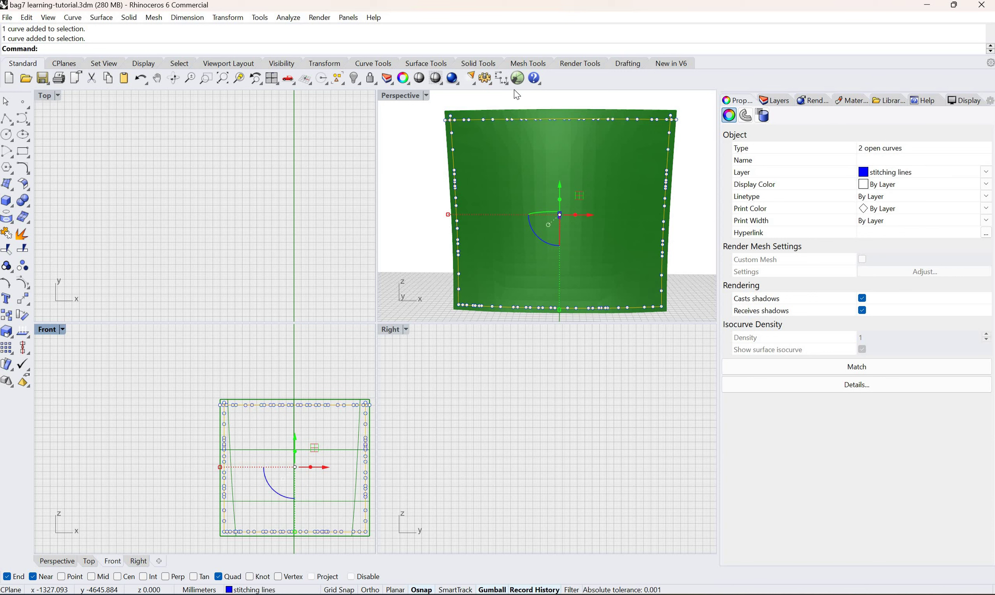
click(514, 101)
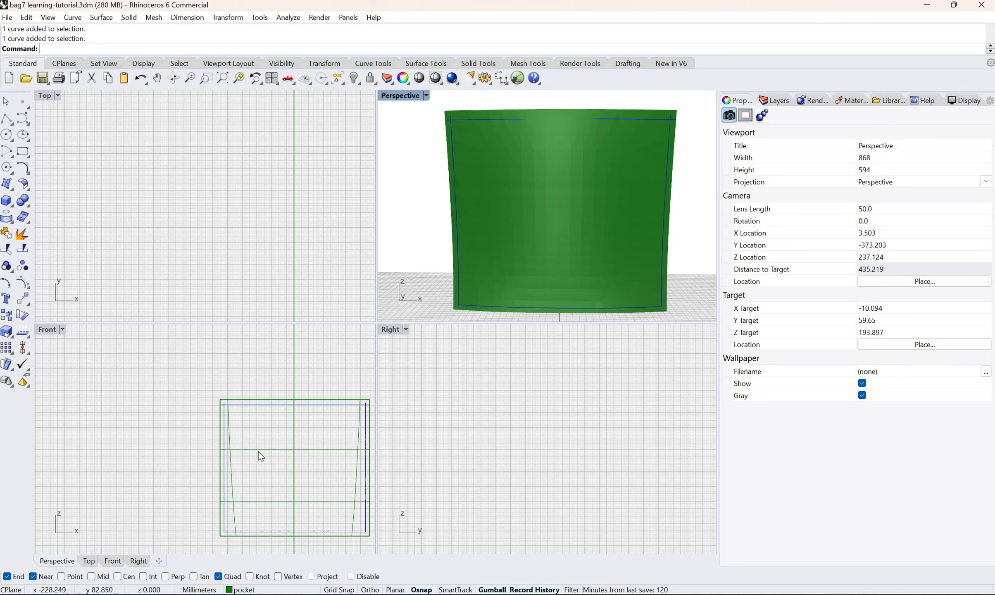
Step: Create a sphere of radius 1 with the AroundCurve option near the upper left end of the inset side-and-bottom stitching line
scroll(235, 437, up, 3)
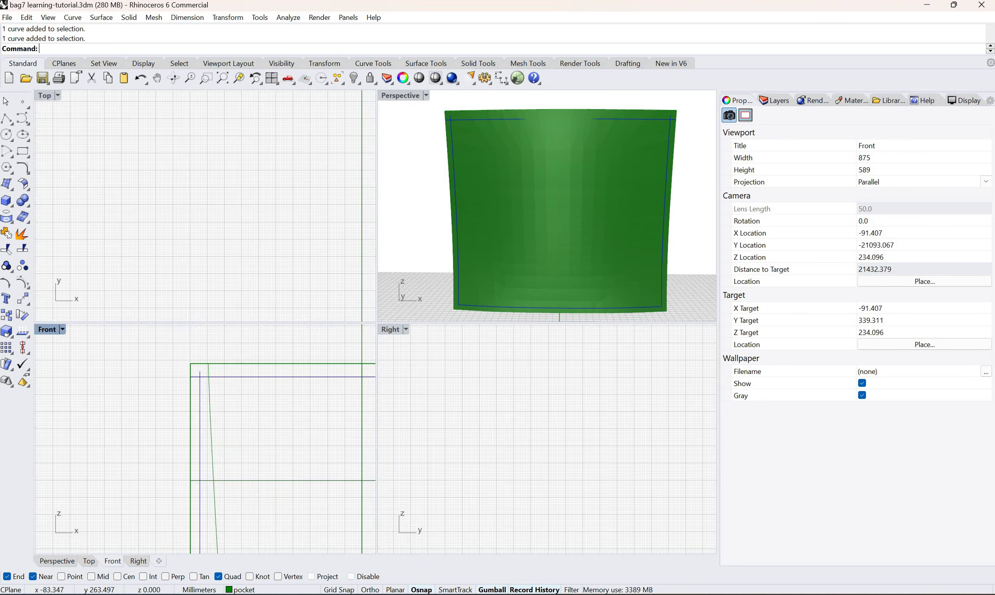
scroll(216, 390, up, 1)
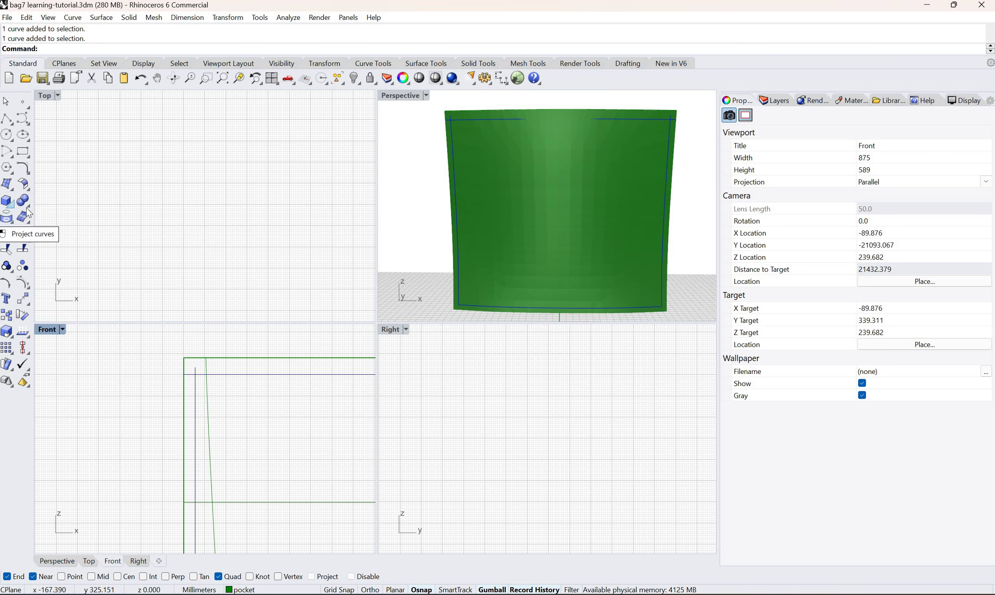
click(12, 206)
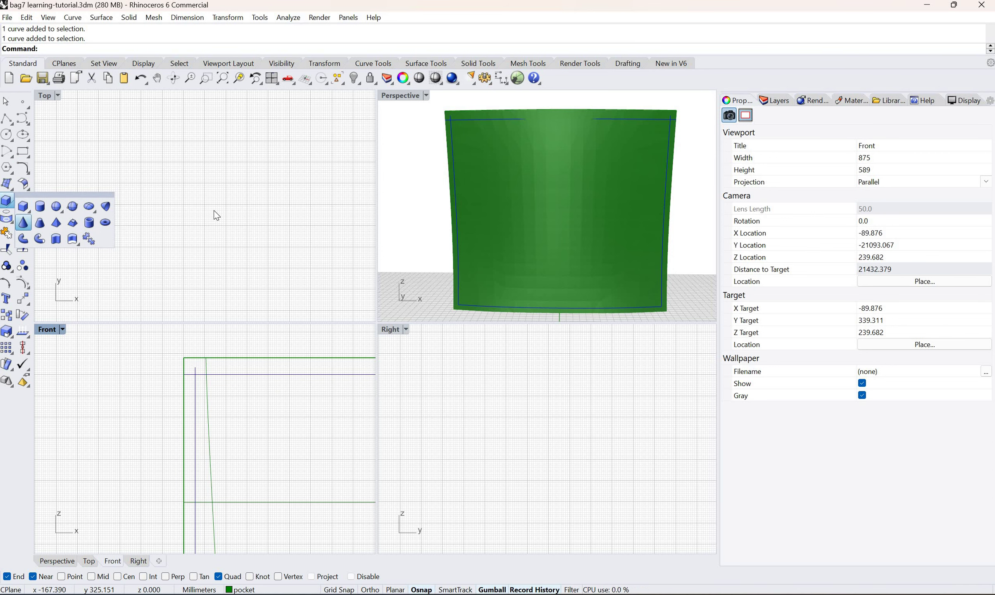
scroll(216, 229, down, 6)
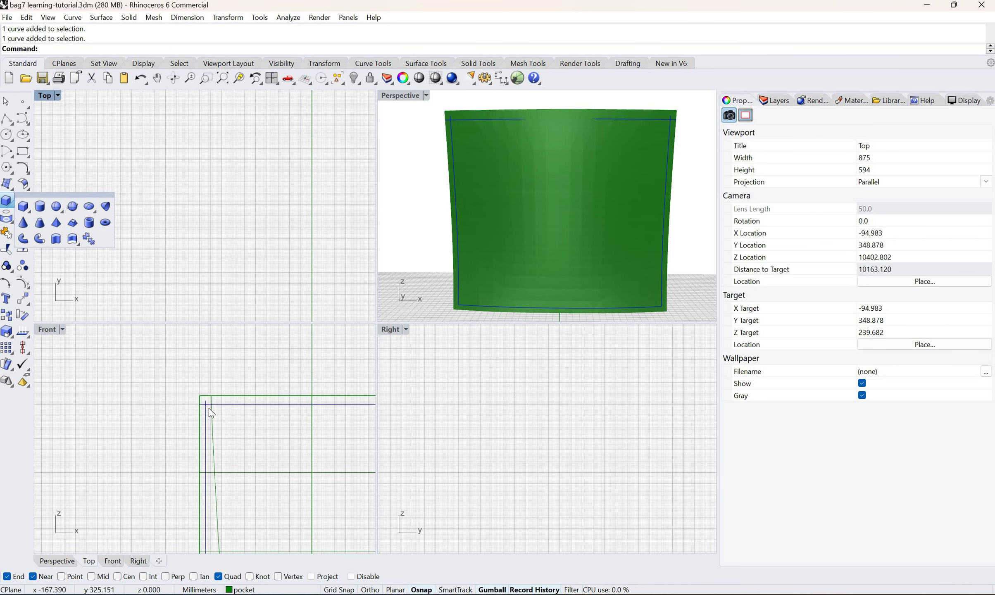
scroll(209, 408, up, 5)
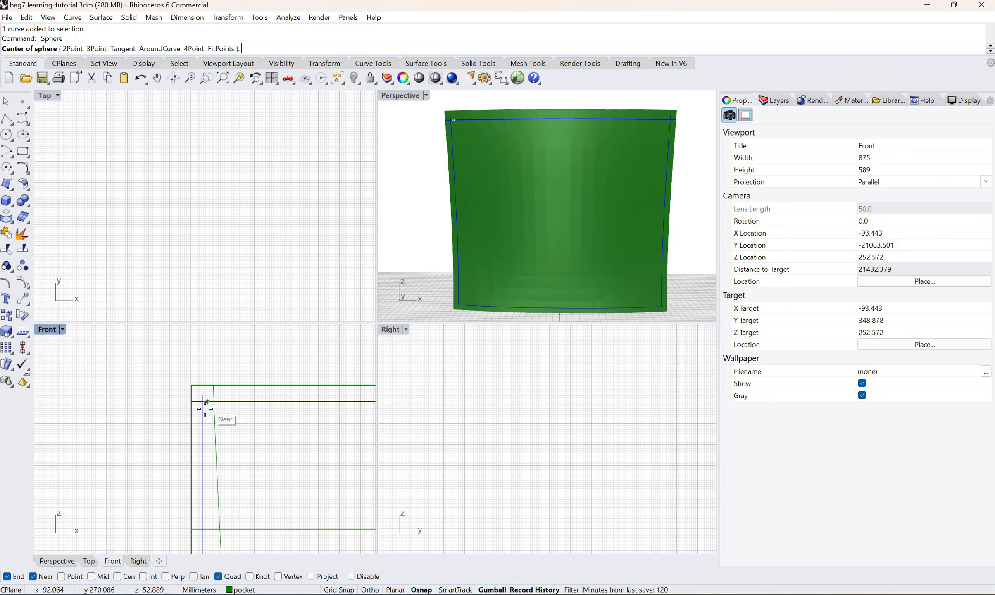
scroll(202, 409, up, 2)
click(159, 49)
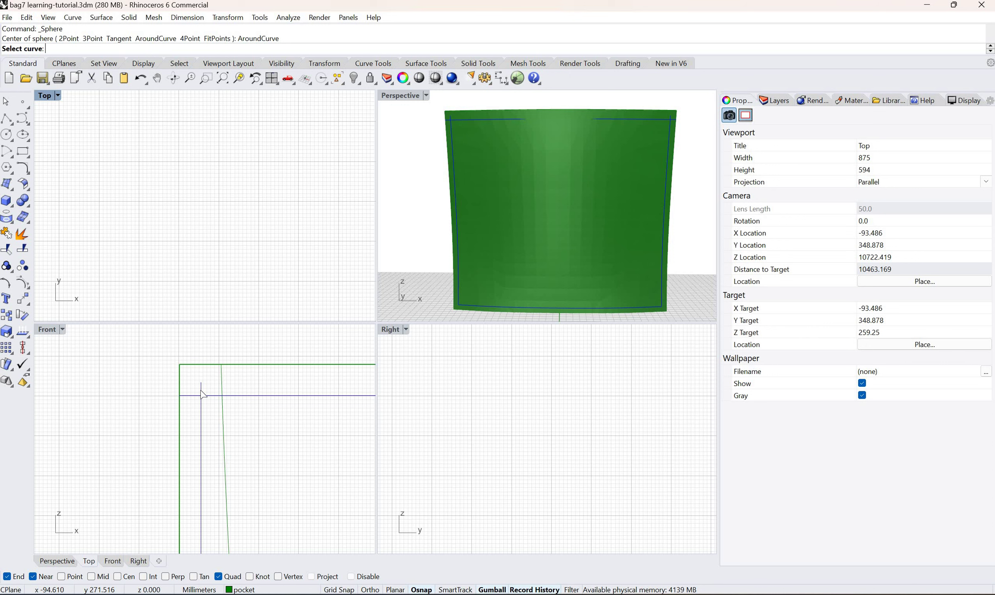
click(201, 392)
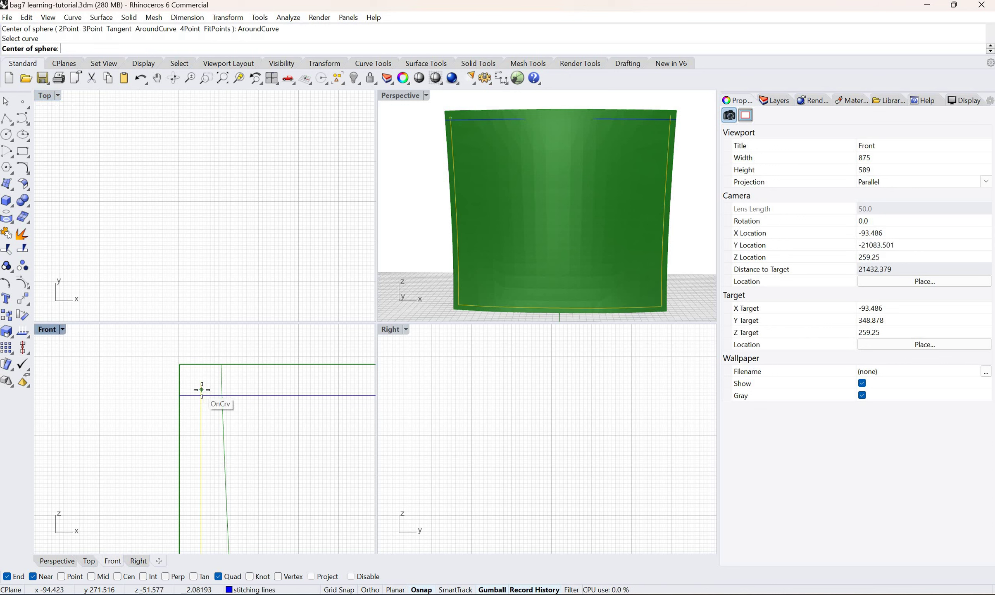
click(201, 389)
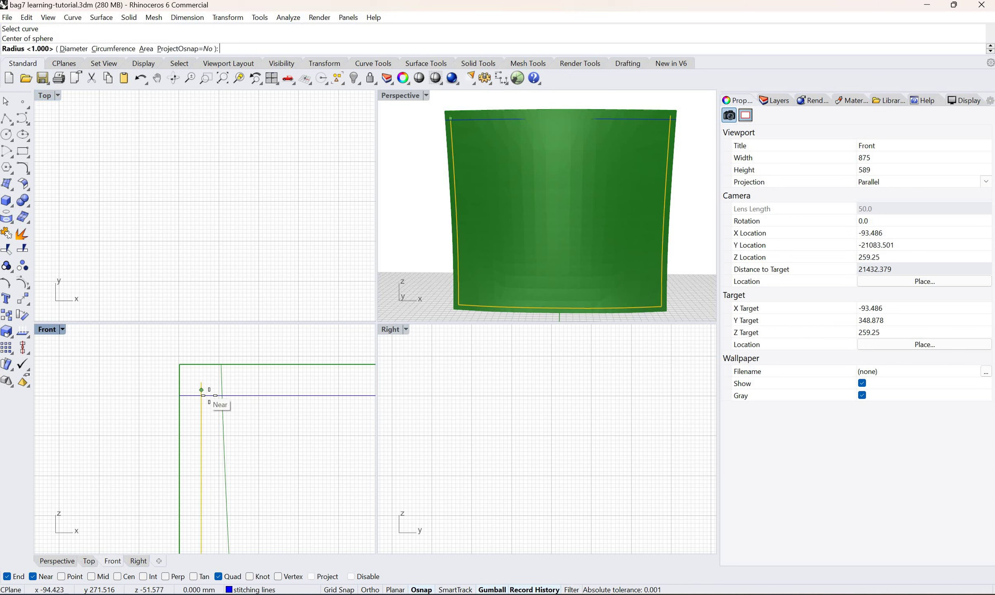
text(1)
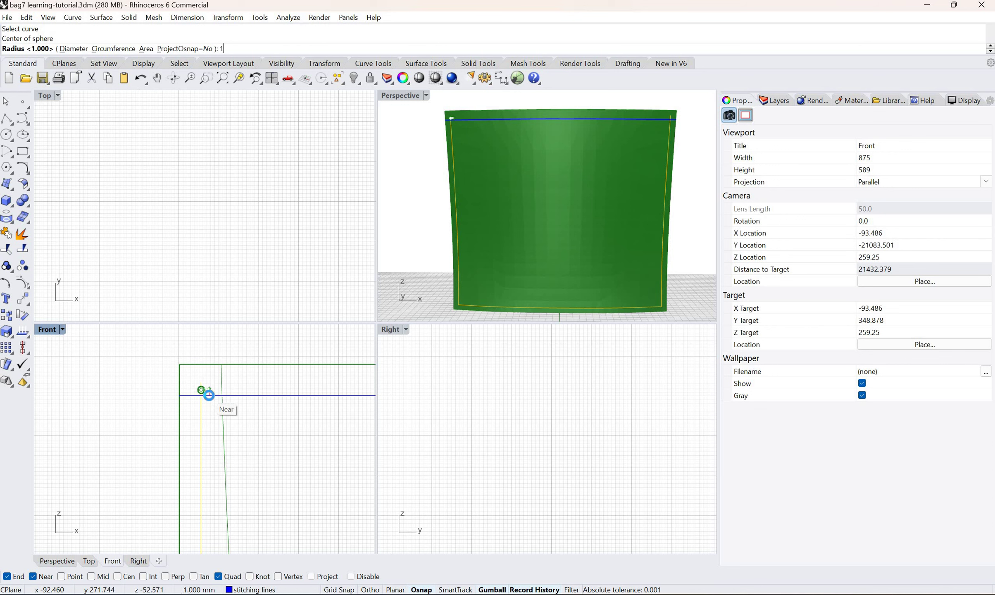
key(Return)
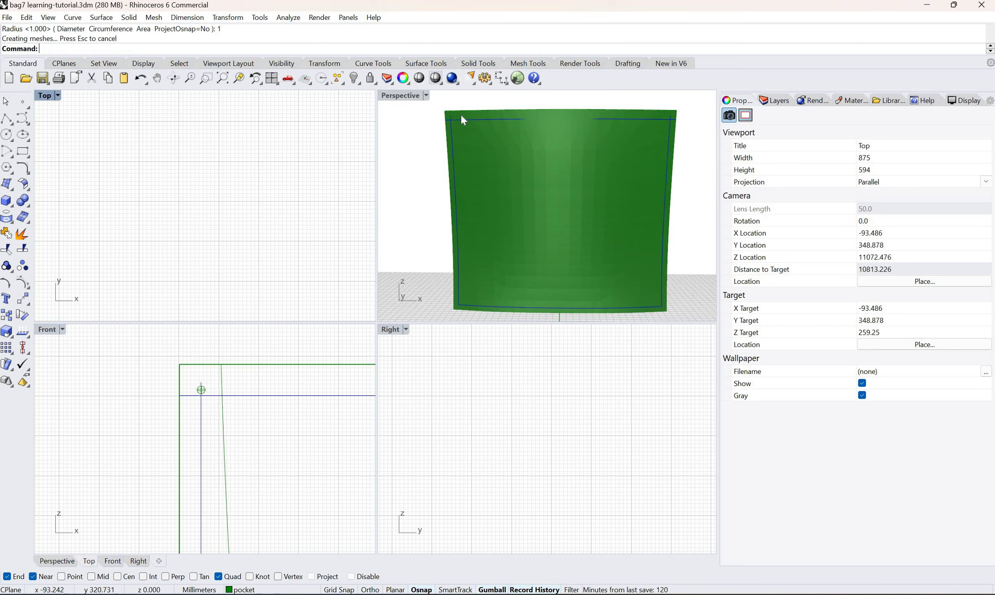
Step: Assign the small sphere on the pocket's stitching line to the "stitch" layer
scroll(444, 120, up, 15)
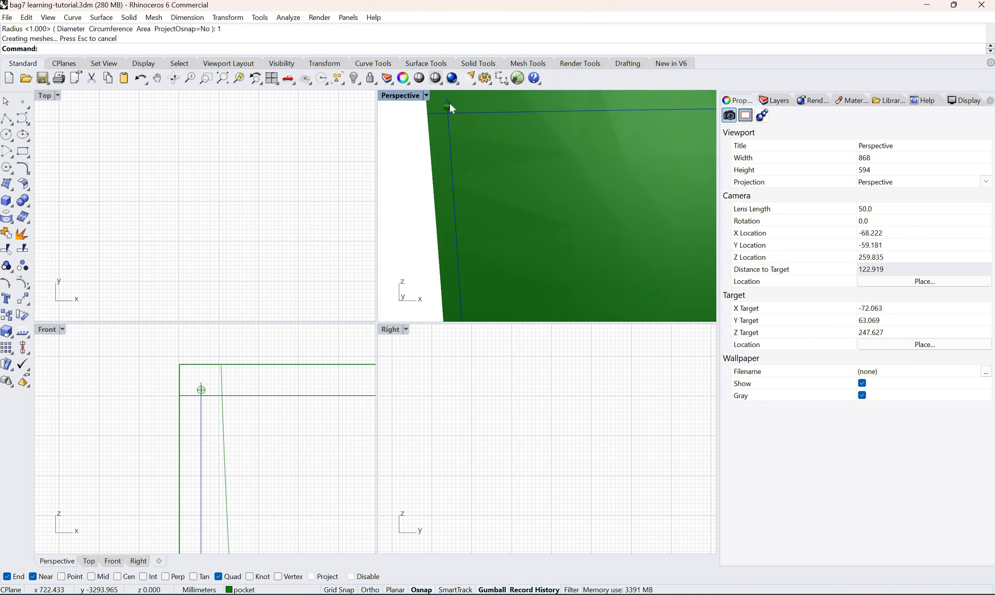
click(448, 103)
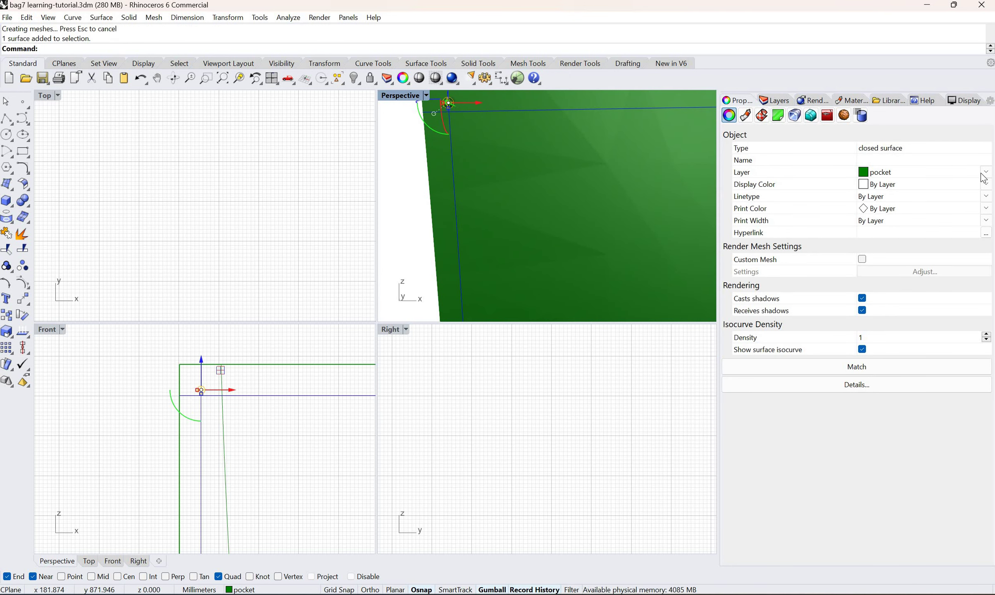
click(910, 172)
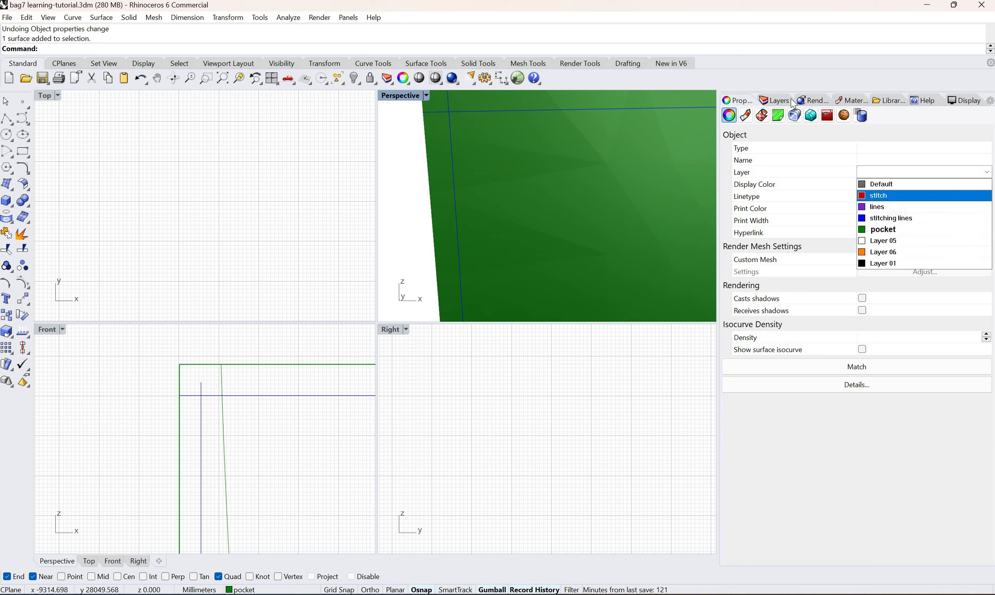
Step: Leave the layer assignment unchanged and turn on the "stitch" layer
click(330, 169)
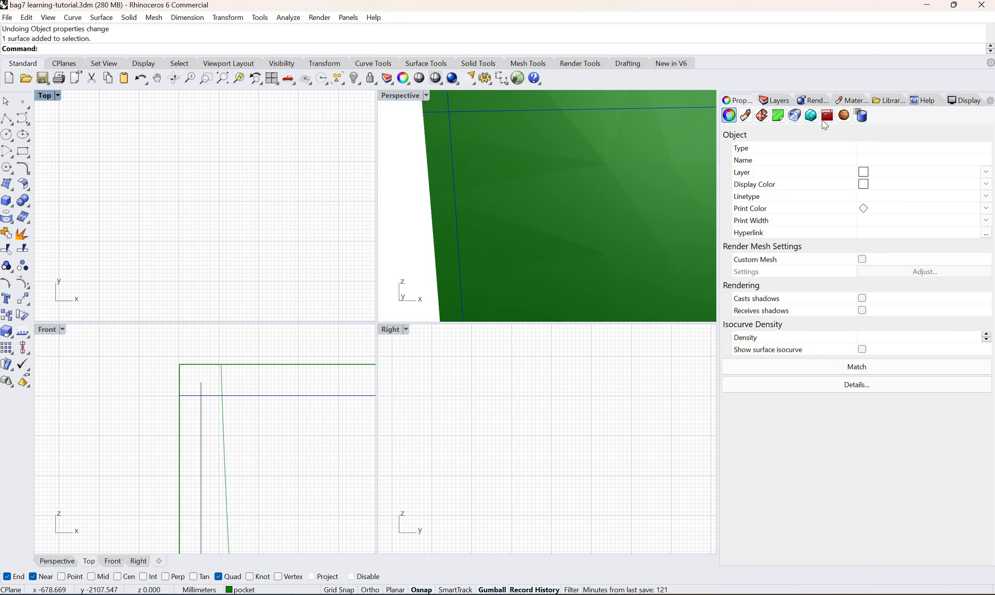
click(774, 101)
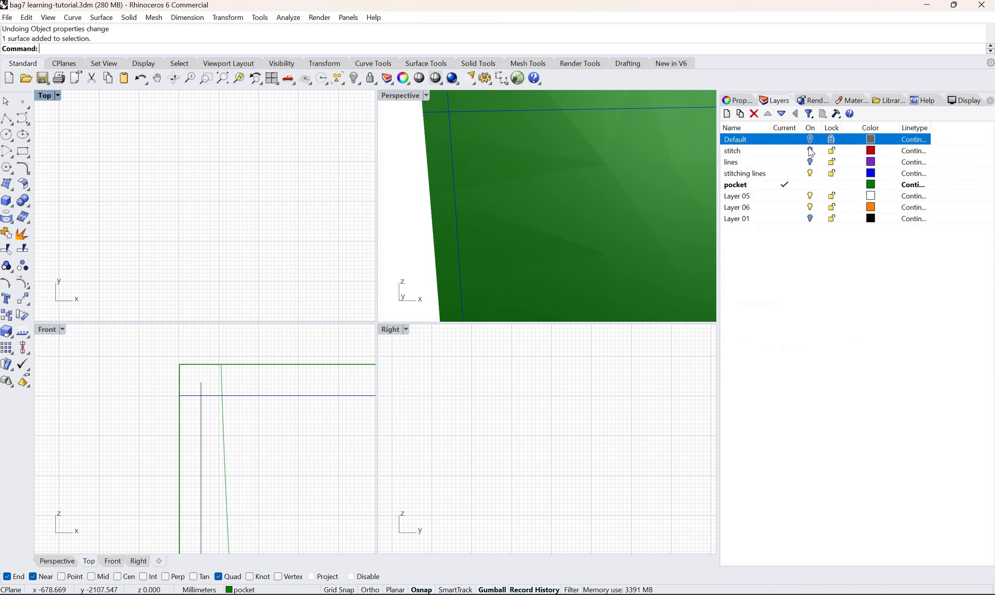
key(Down)
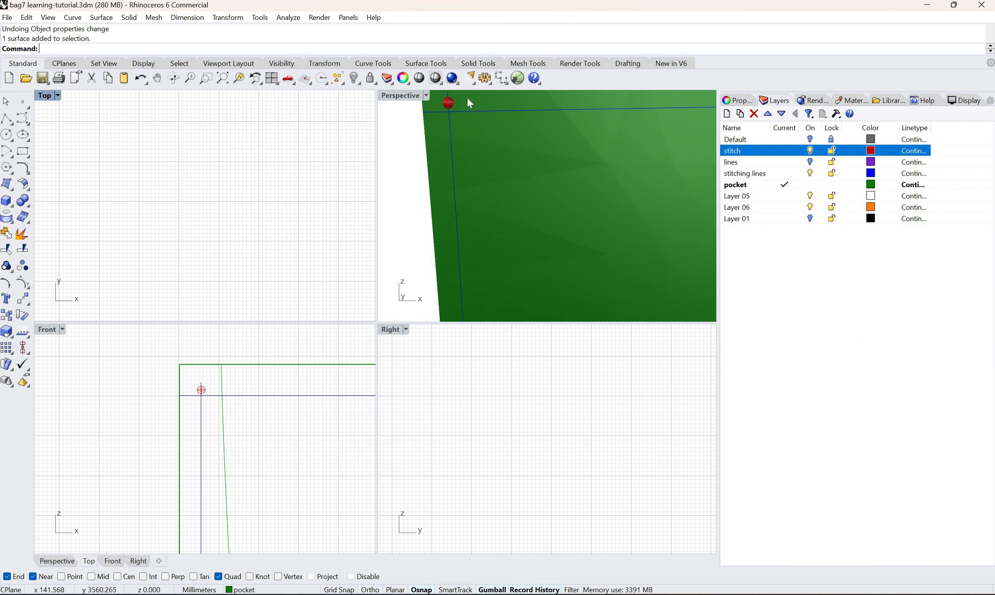
Step: Scale the stitch sphere on the pocket's side stitching line into a narrow, vertically elongated ellipsoid
click(449, 103)
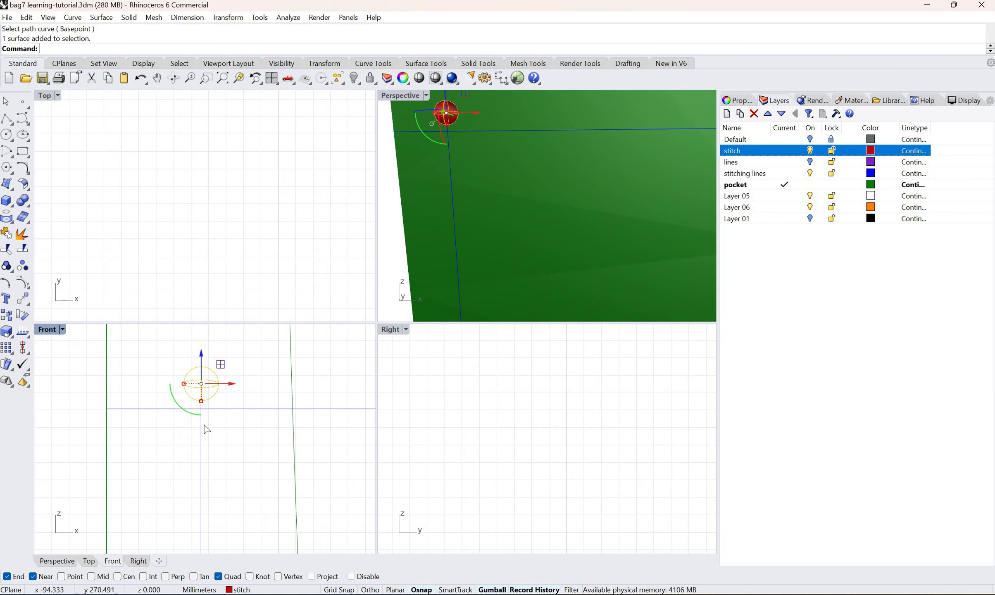
drag(201, 400, 207, 428)
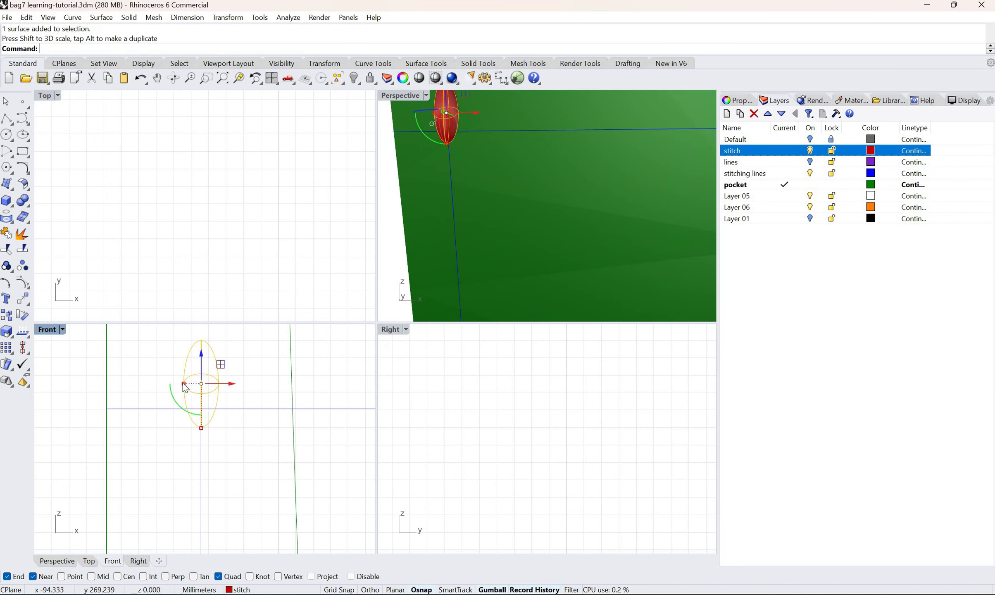
drag(183, 384, 202, 410)
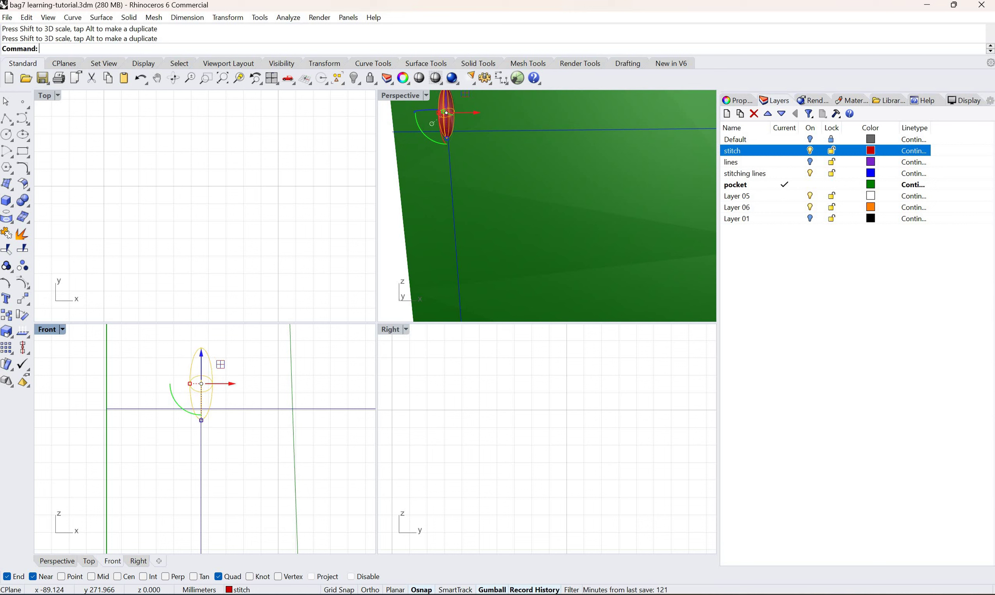
Step: Array the elongated stitch along the inset side-and-bottom curve with ArrayCrv, using 3.0 distance between items and Freeform orientation
text(ArrayCrv)
key(Return)
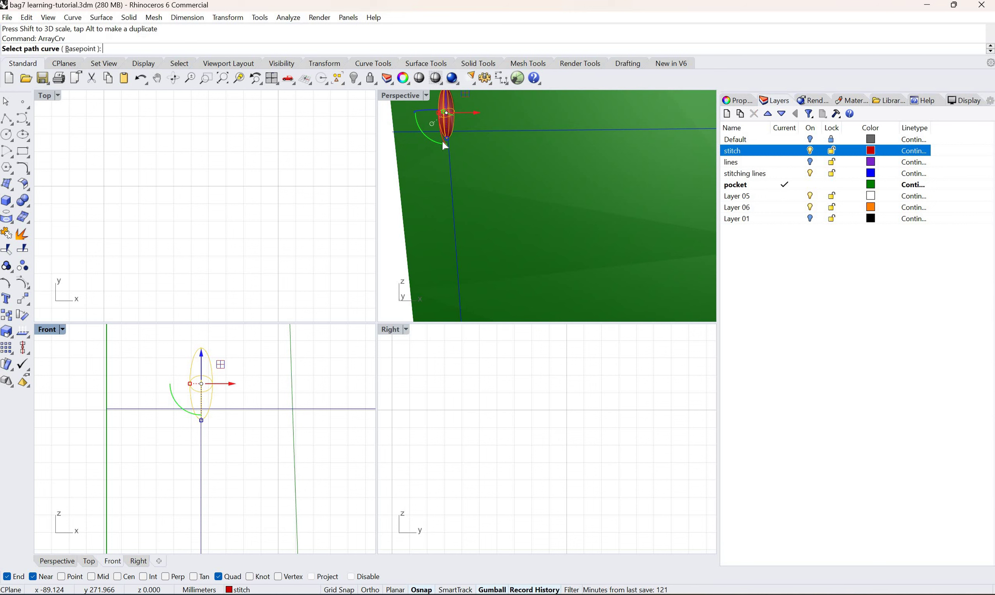
click(451, 182)
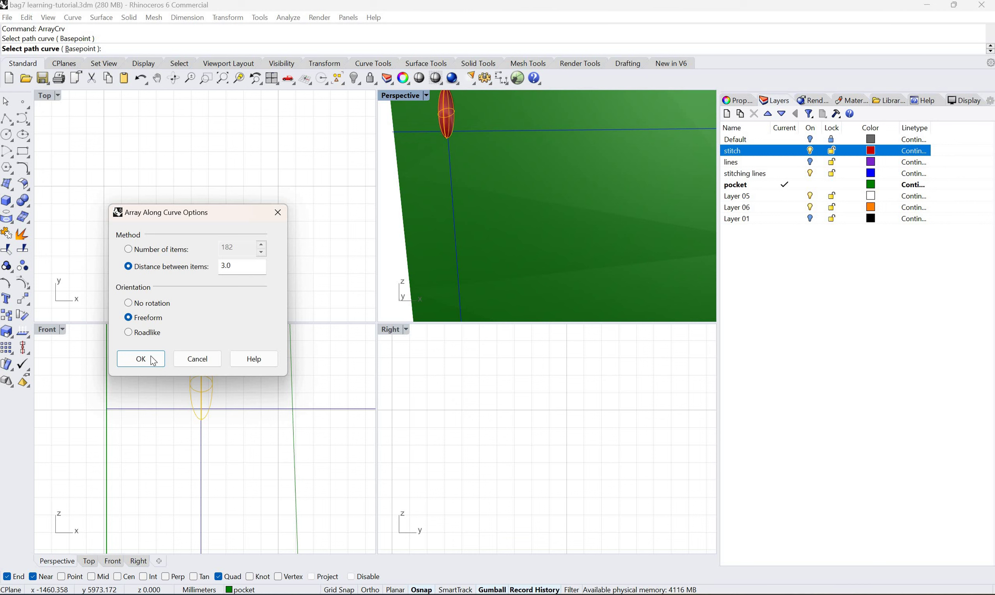
click(141, 359)
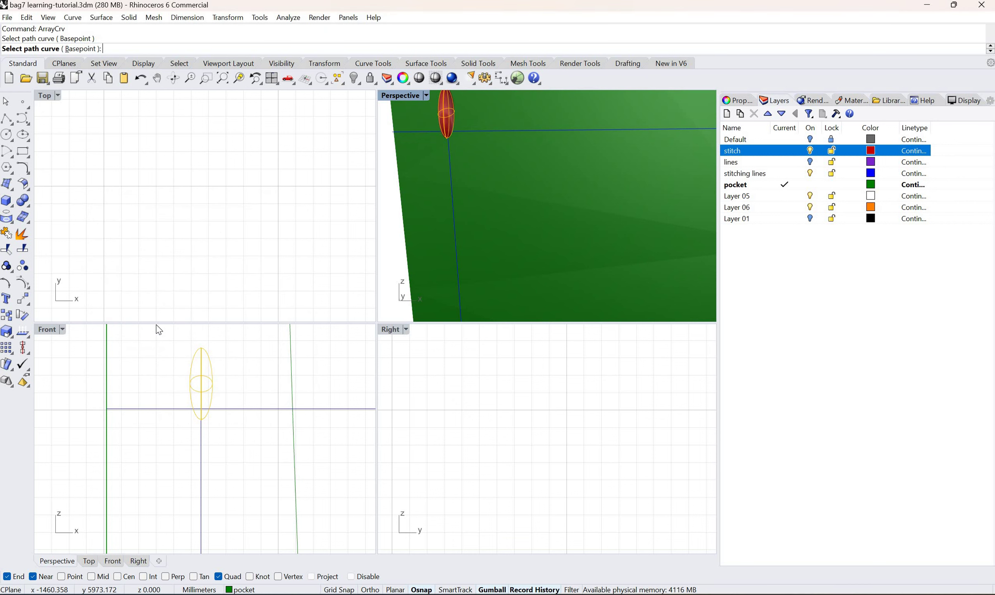
Step: Shorten and narrow the original stitch at the start of the array and move it slightly upward along its line
click(208, 409)
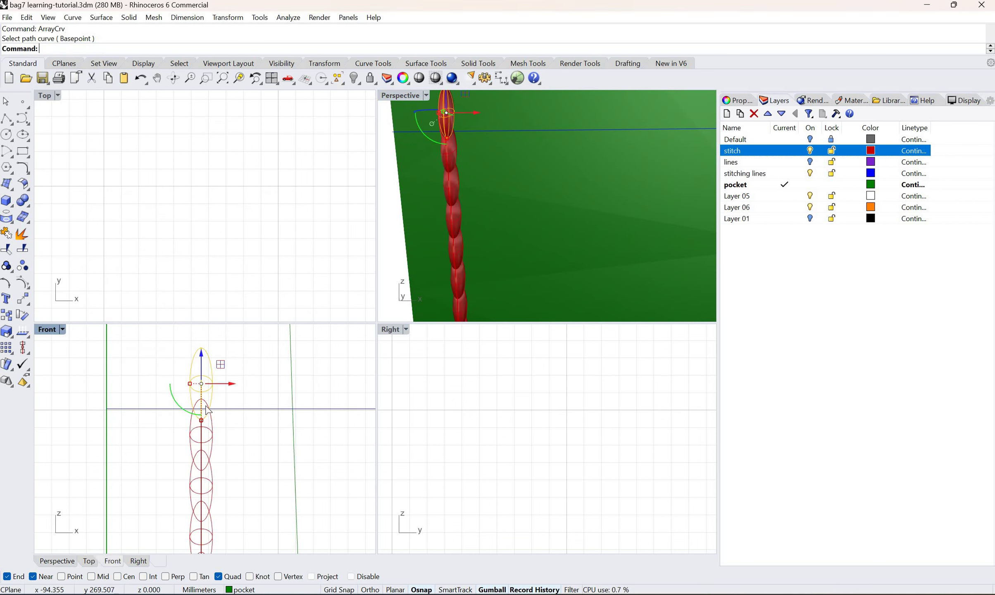
drag(207, 407, 202, 406)
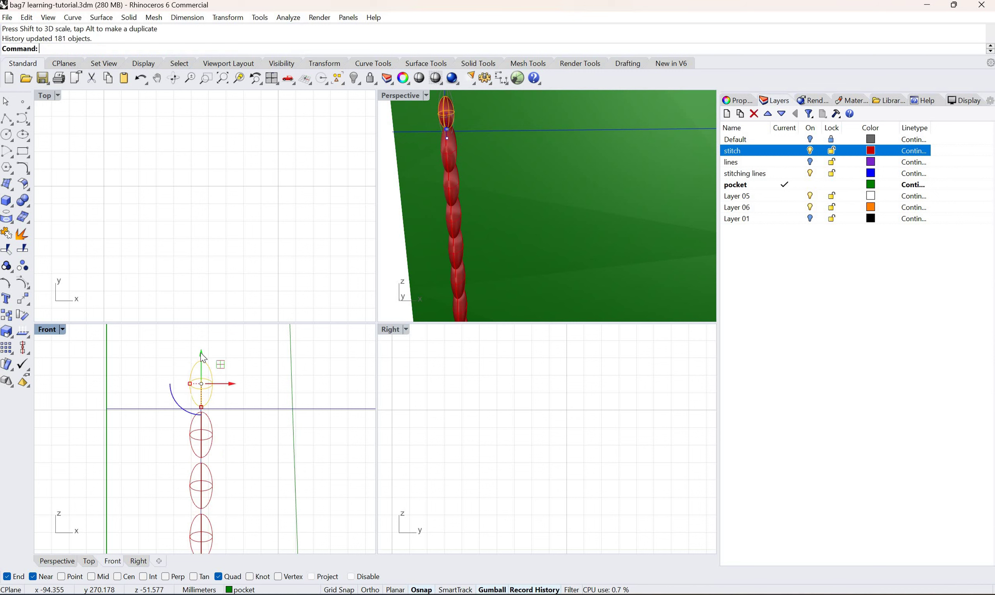
drag(201, 352, 201, 346)
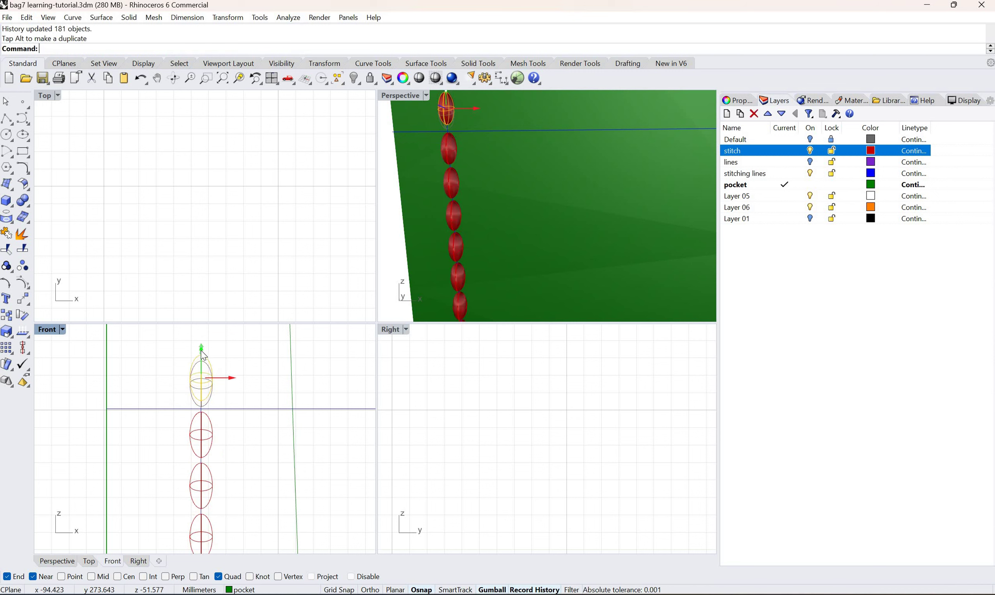
drag(370, 349, 371, 349)
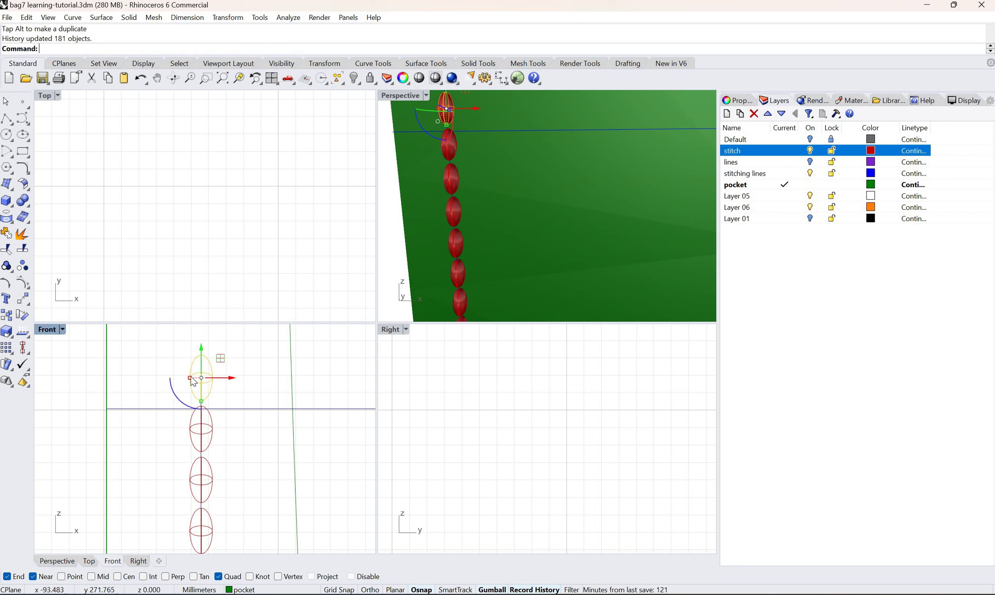
drag(195, 381, 255, 394)
Step: Examine the arrayed stitches around the whole pocket and close up at the upper left corner
drag(482, 208, 497, 219)
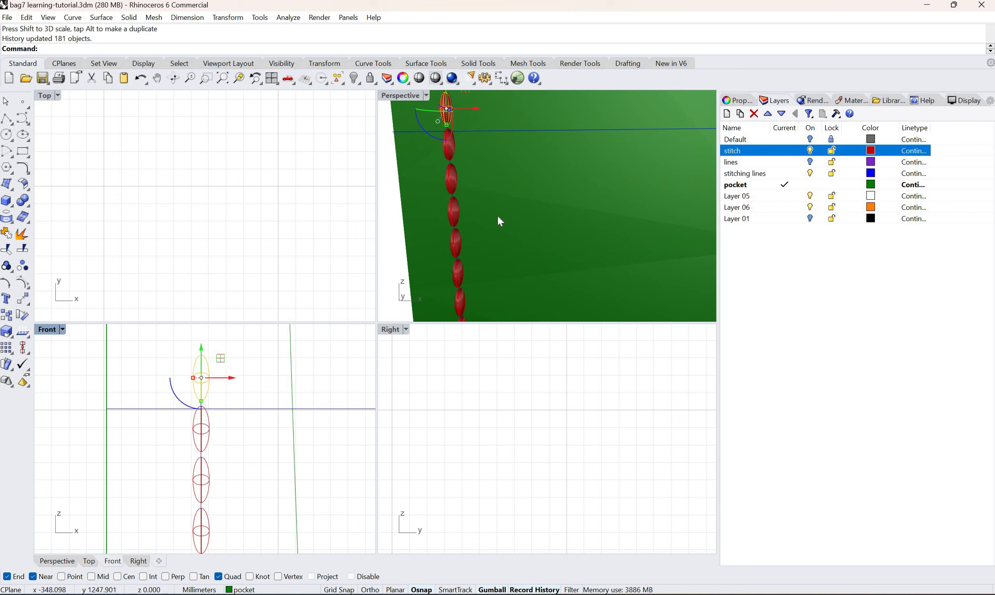
scroll(497, 216, down, 6)
scroll(529, 254, down, 5)
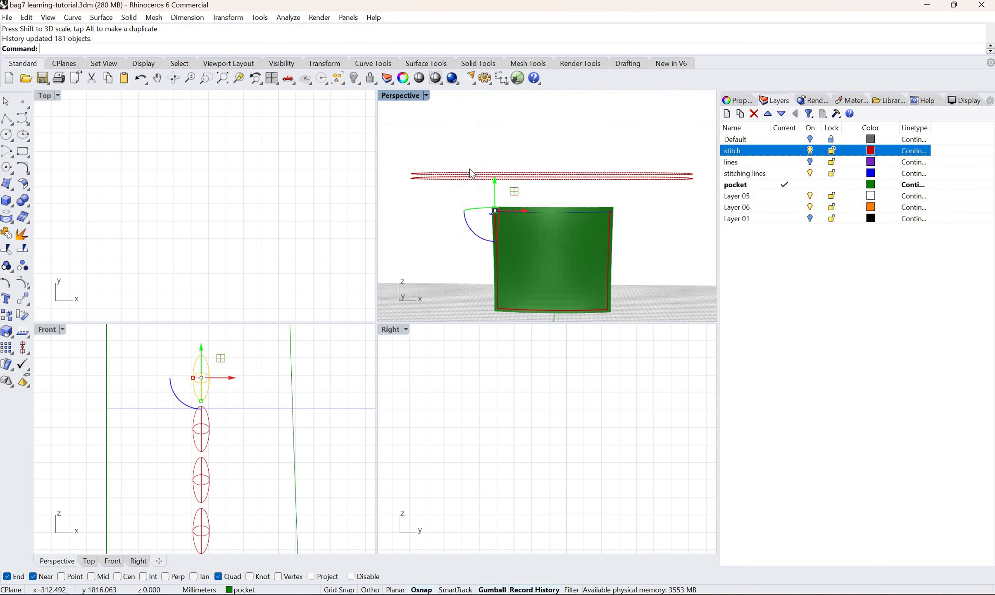
scroll(469, 165, up, 3)
scroll(466, 177, up, 4)
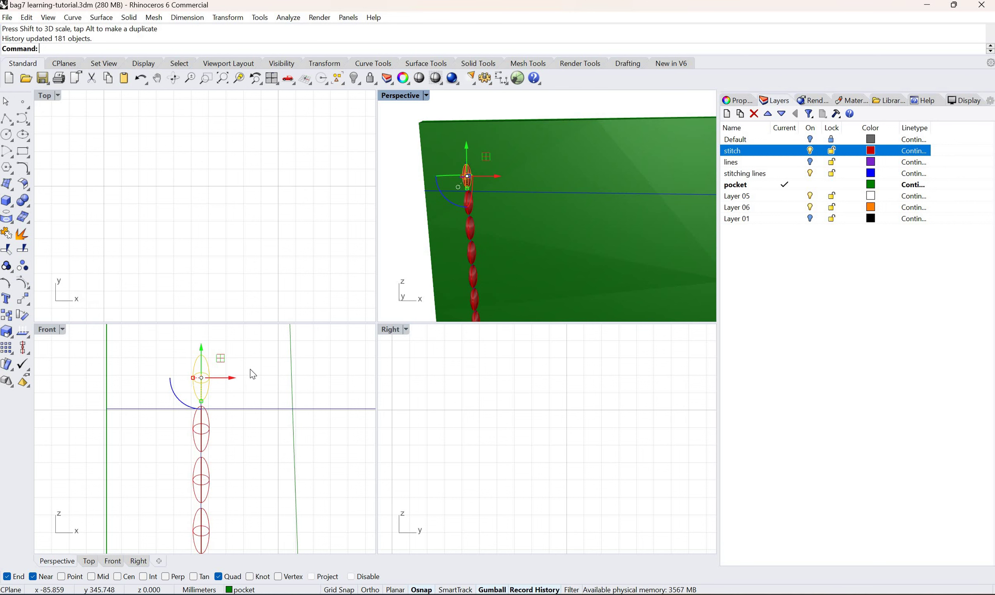
scroll(250, 369, down, 20)
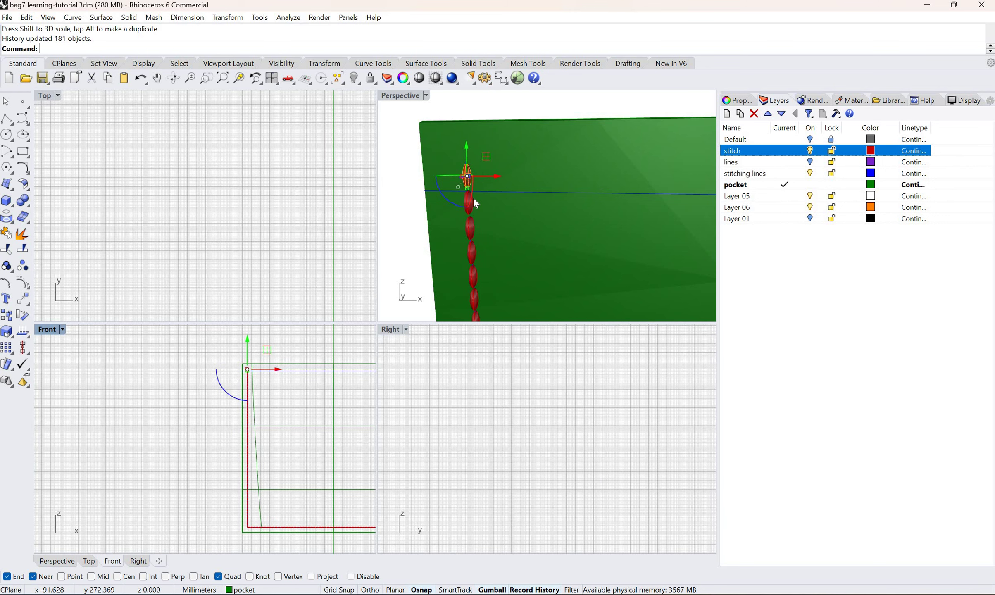
scroll(474, 201, up, 3)
scroll(441, 197, down, 3)
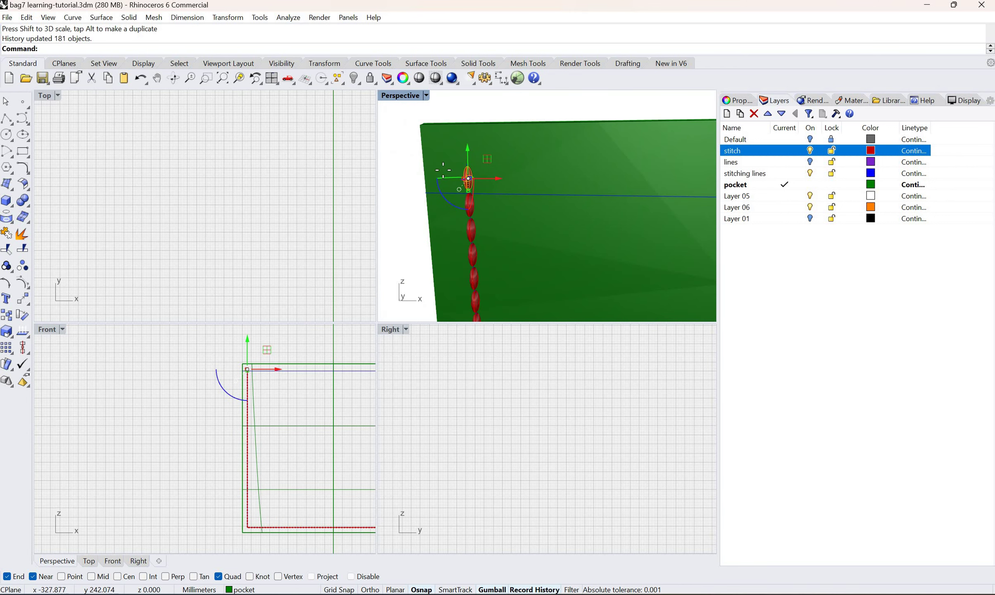
Step: Try to move the original stitch onto the left end of the top stitching line, and undo the move
click(24, 299)
click(474, 191)
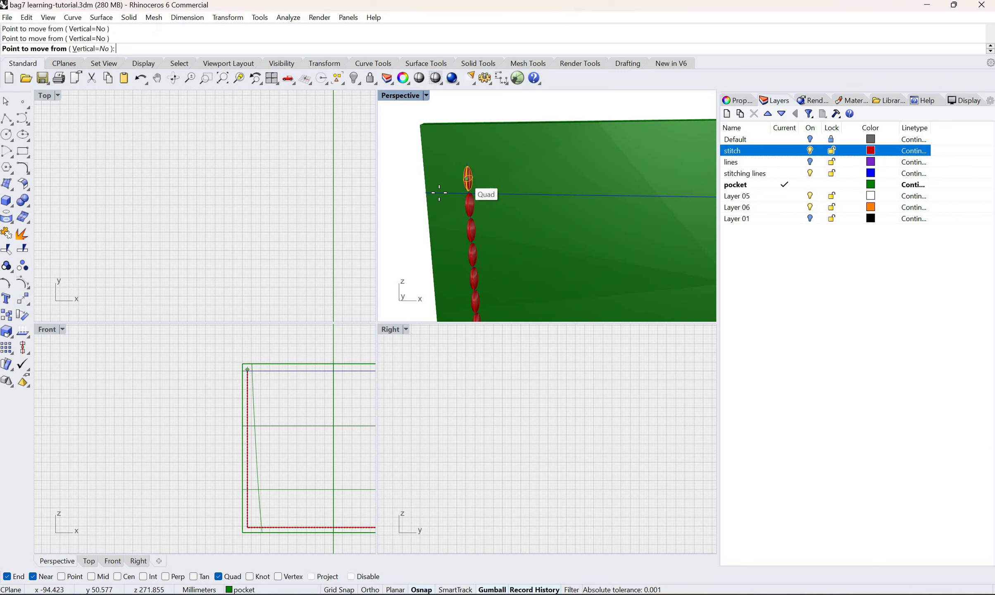
click(449, 203)
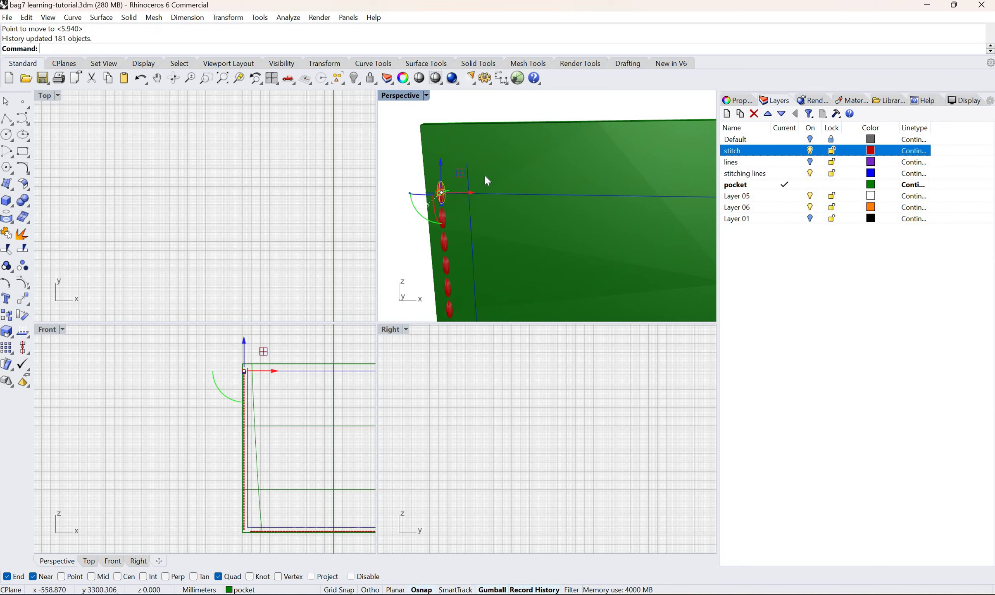
key(ctrl+z)
Step: Copy and paste the original stitch, and move the copy onto the left end of the top stitching line
key(ctrl+c)
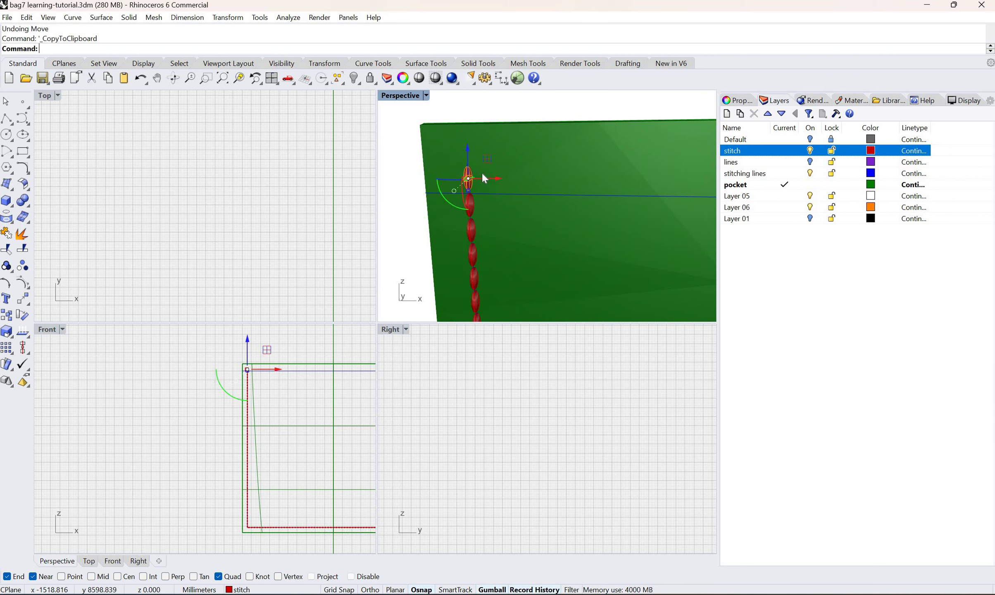
key(ctrl+v)
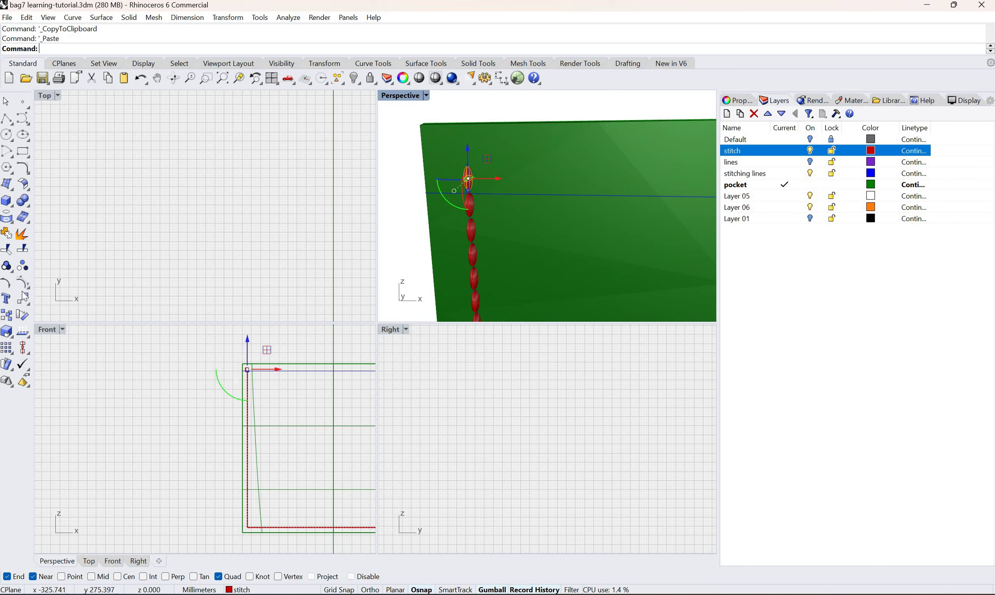
text(m)
key(Return)
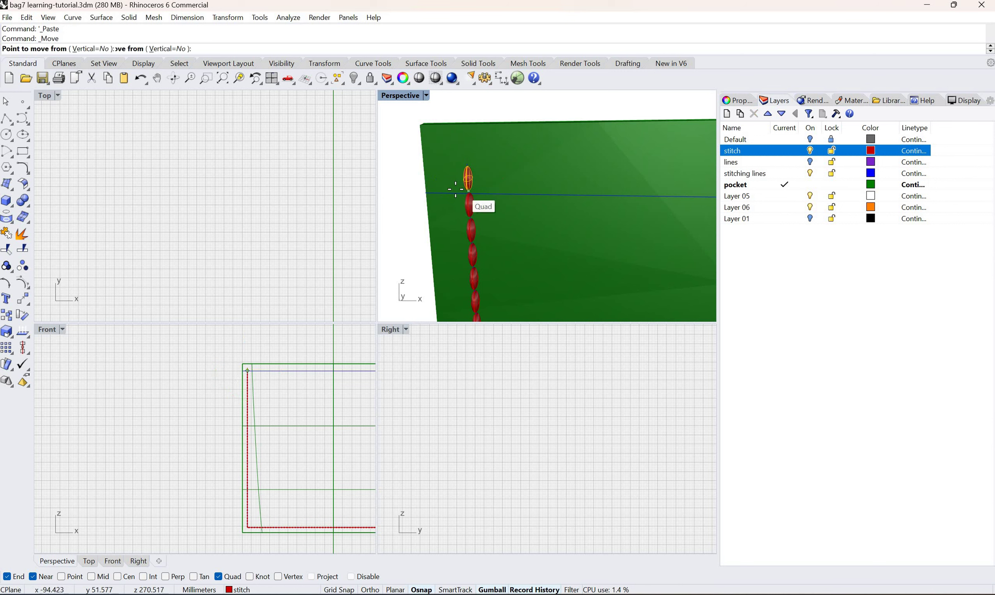
click(456, 186)
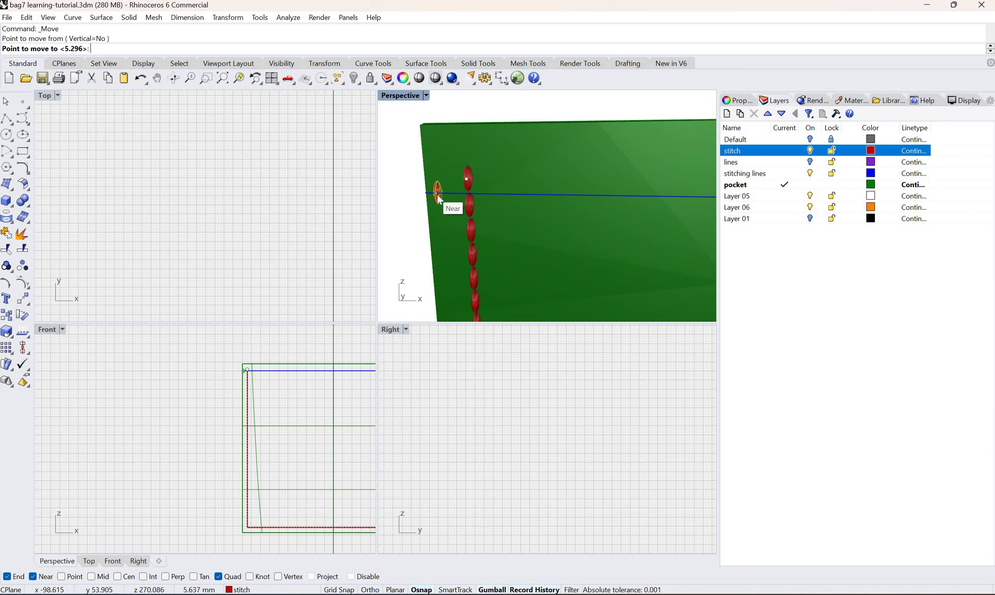
click(436, 193)
Step: Rotate the copied stitch about 88 degrees in the Front view so it lies along the top stitching line
click(242, 378)
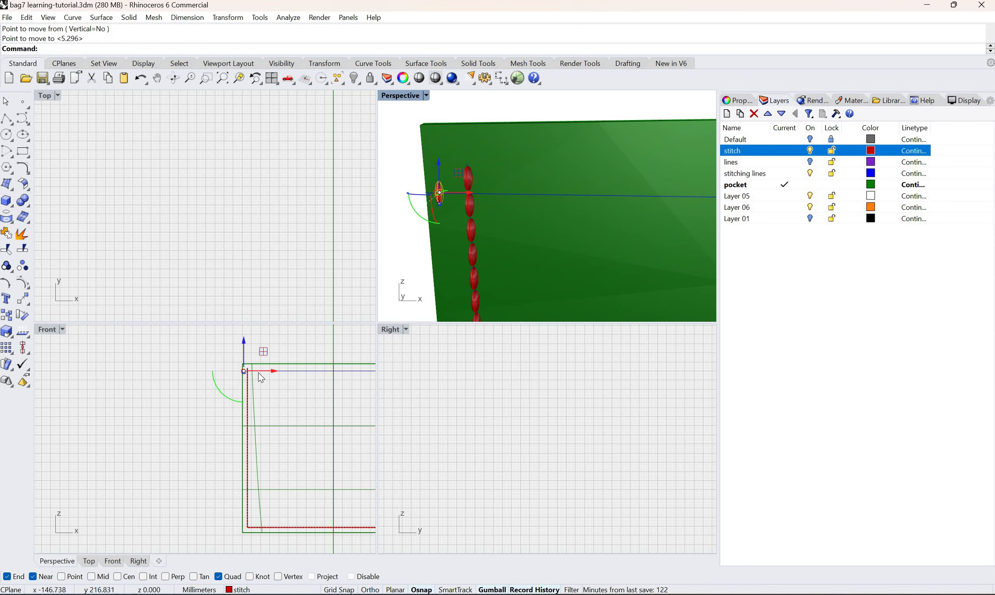
scroll(261, 377, up, 5)
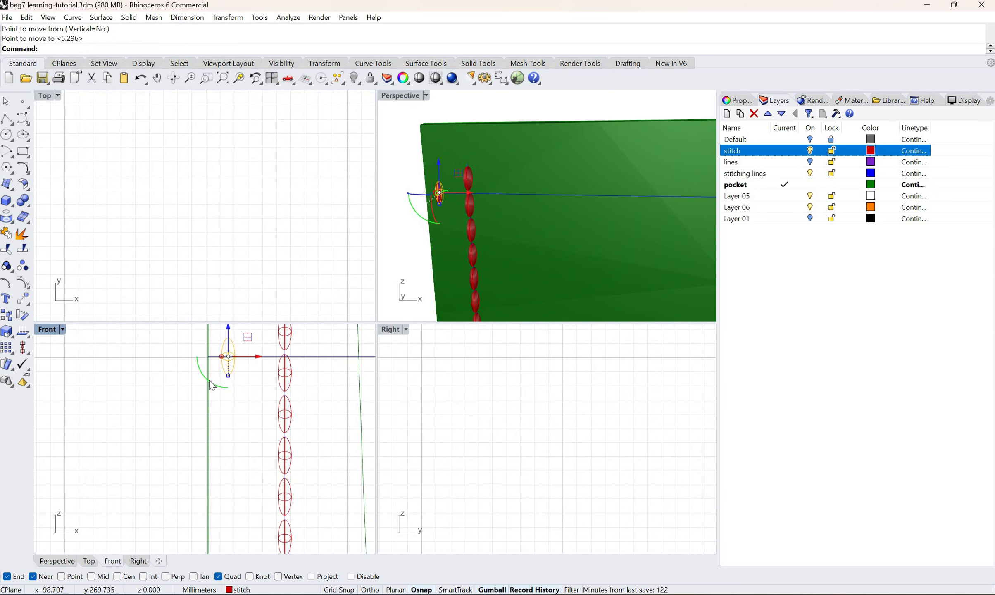
drag(215, 384, 252, 378)
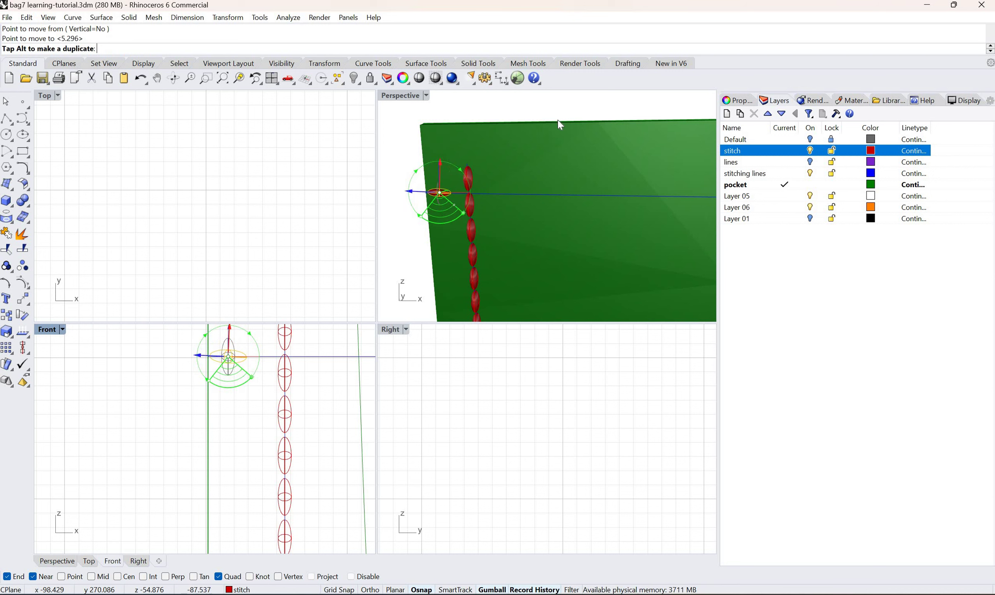
Step: Try to array the horizontal stitch along the top stitching line with ArrayCrv at 3.0 distance between items and Freeform orientation
right_click(415, 29)
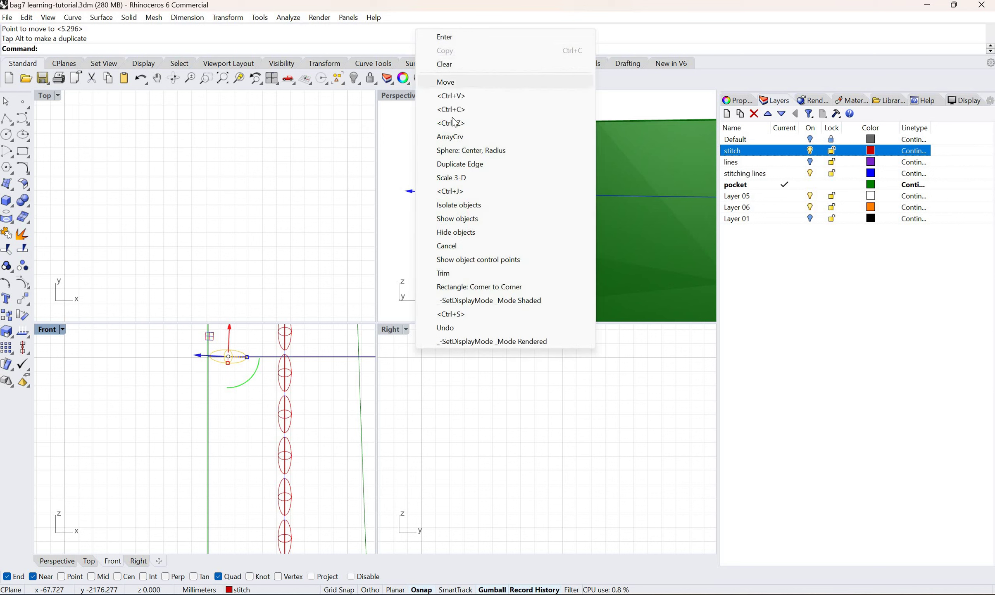
key(Return)
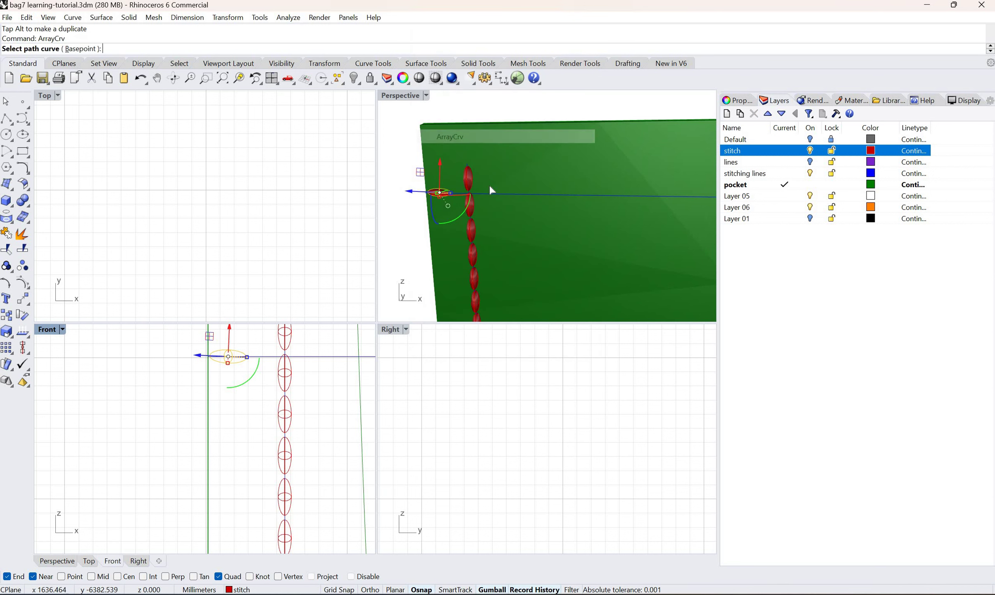
click(513, 193)
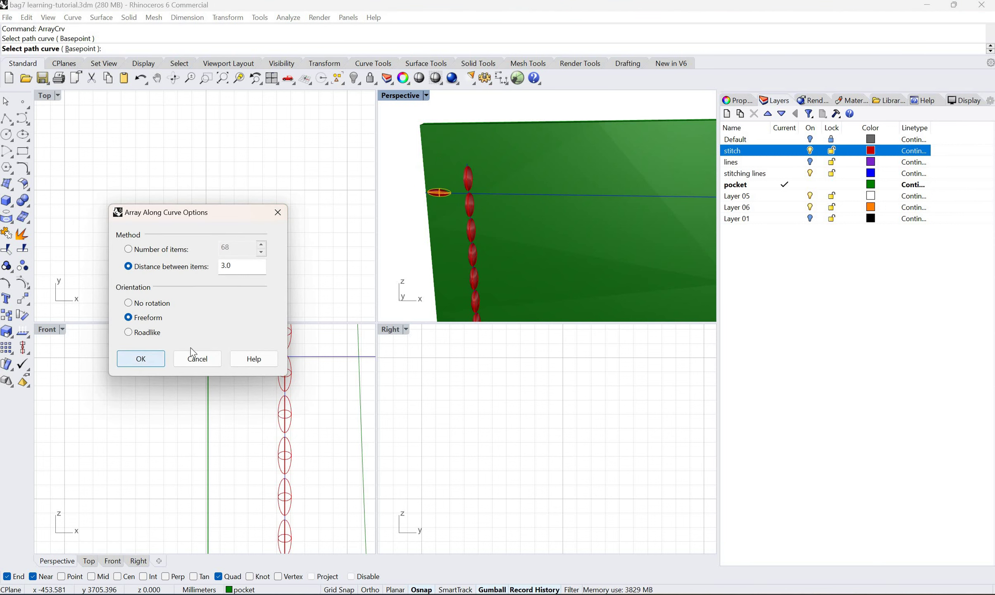
key(Return)
Step: Inspect the stitches along the middle of the pocket's top edge and undo the array along the top line
right_drag(549, 212, 630, 208)
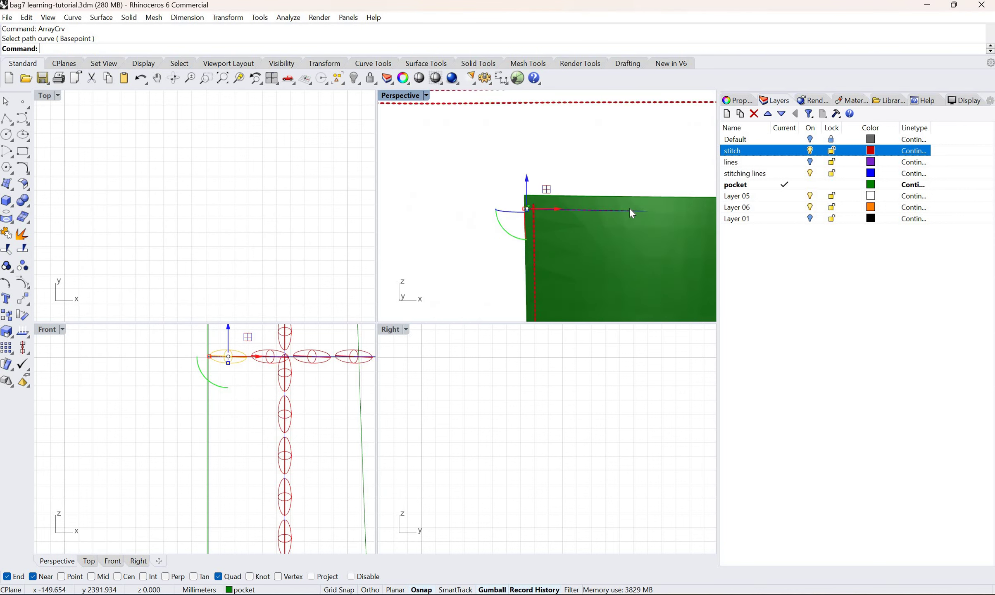
scroll(629, 208, down, 2)
scroll(603, 216, up, 3)
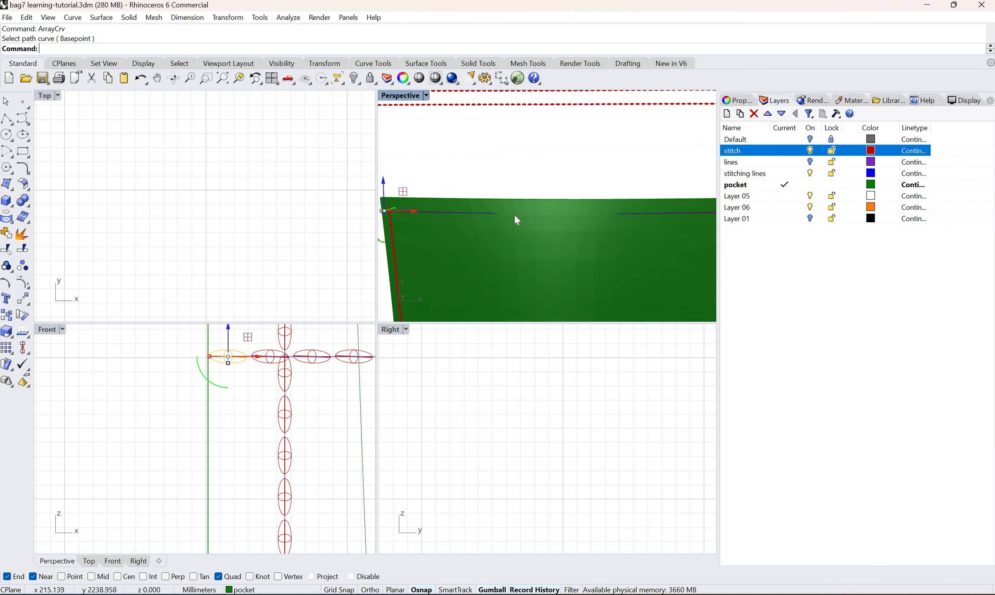
right_drag(510, 214, 600, 209)
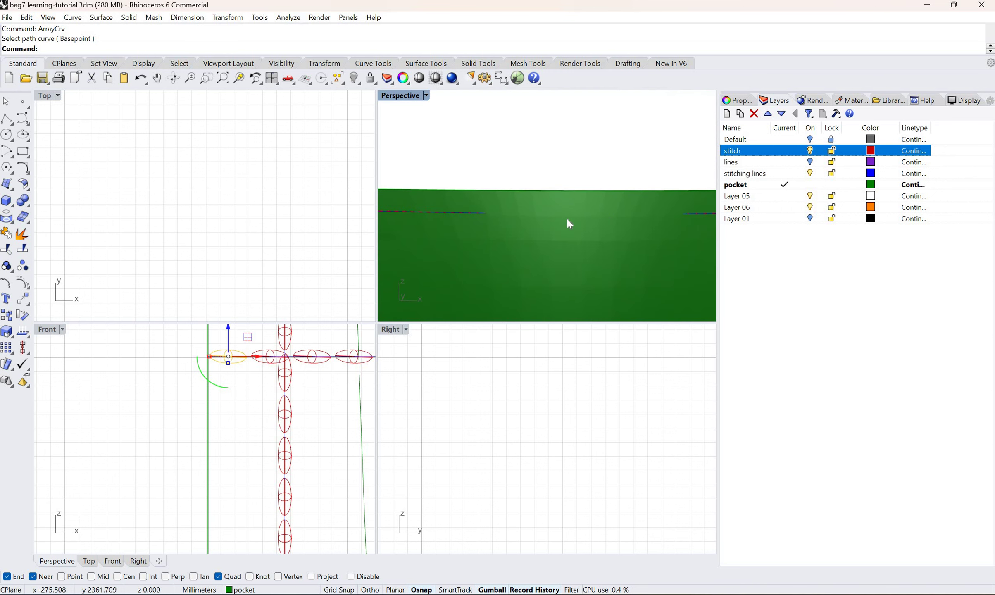
scroll(566, 219, down, 3)
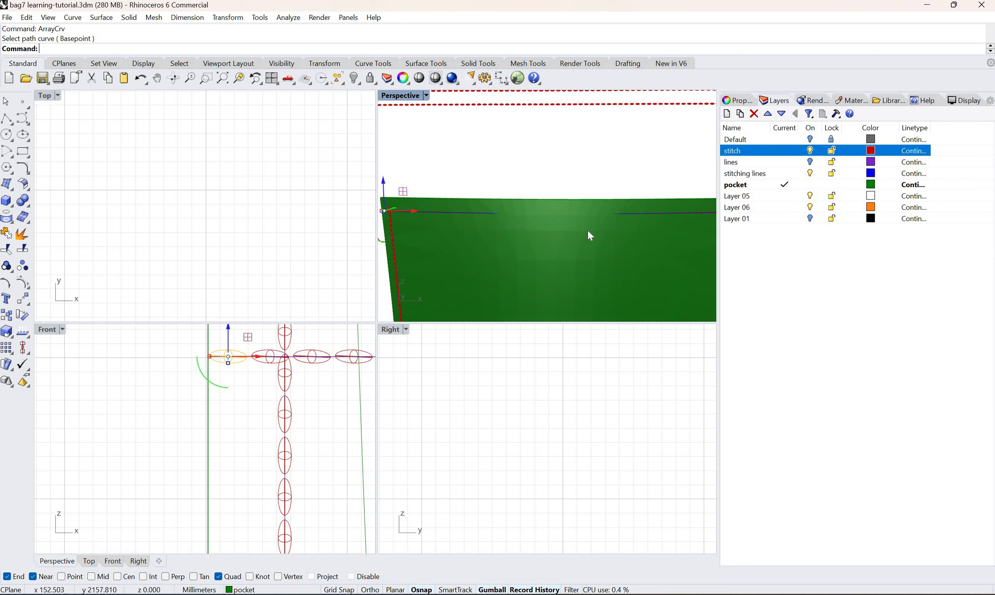
key(ctrl+z)
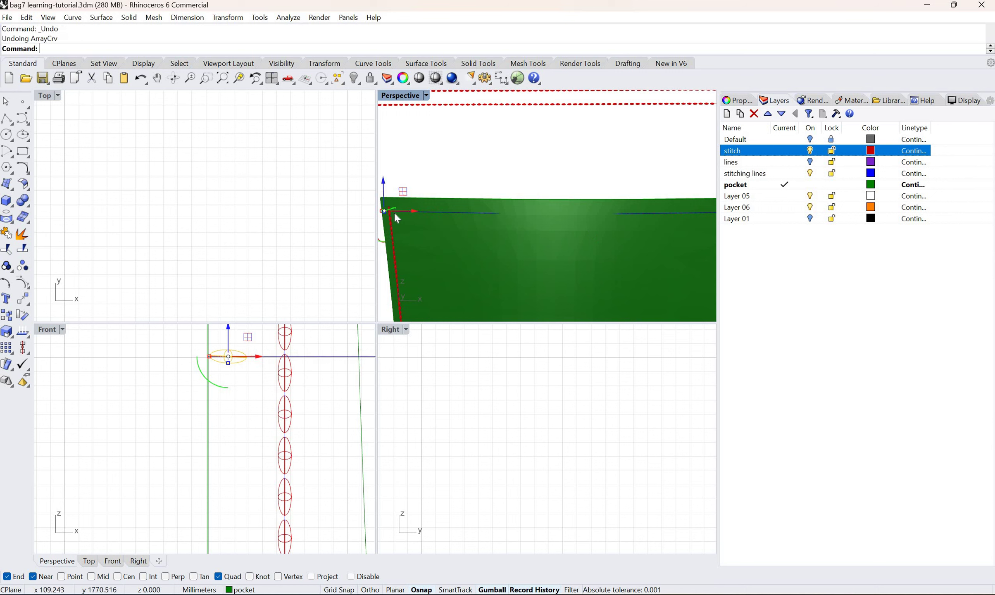
Step: Examine how the top stitching line runs along the curved pocket surface near the pocket's top edge
key(Escape)
right_drag(575, 214, 602, 215)
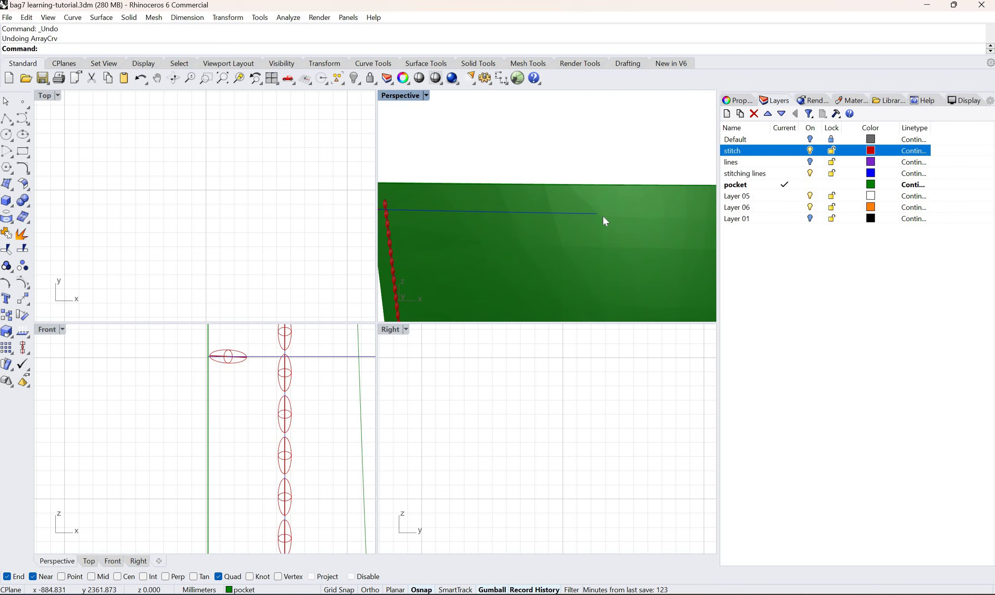
click(641, 214)
right_drag(655, 185, 524, 228)
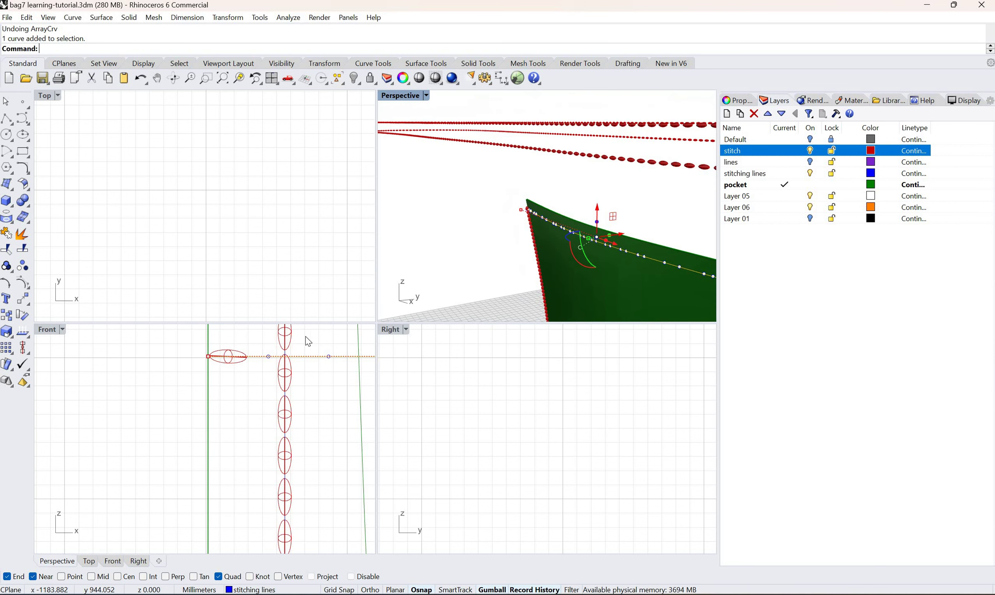
scroll(341, 341, down, 10)
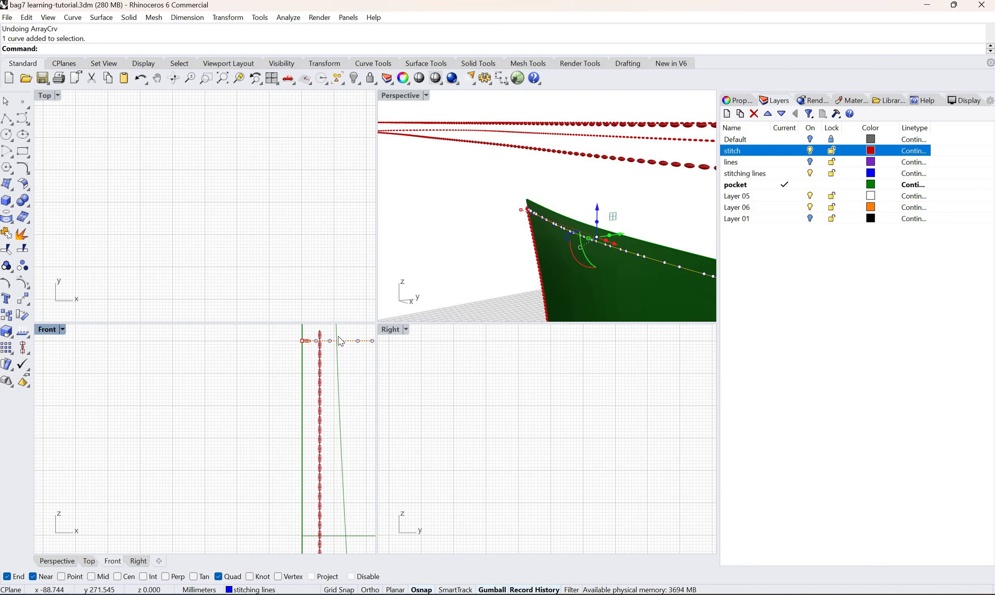
scroll(372, 339, up, 8)
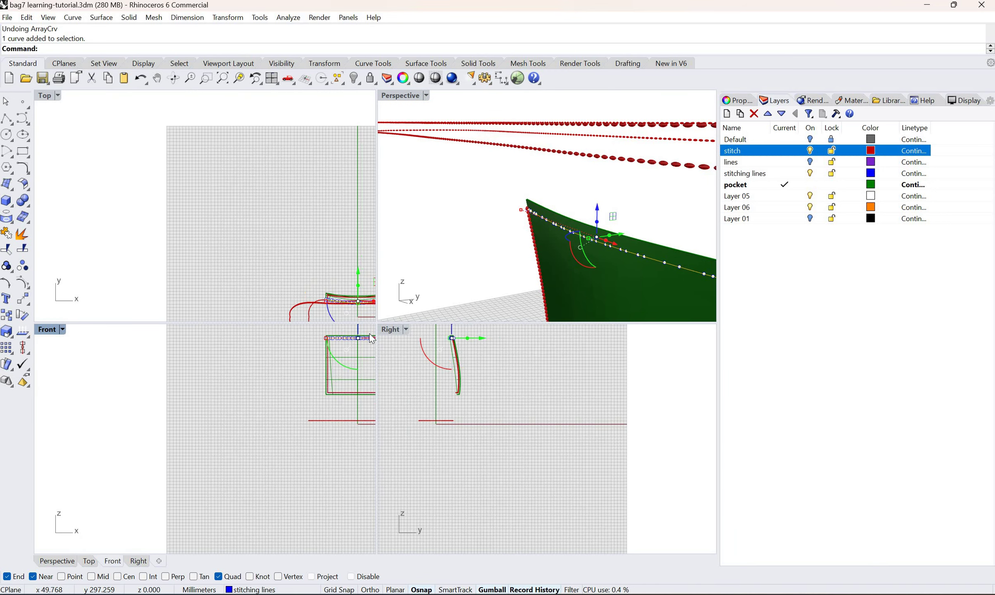
click(341, 376)
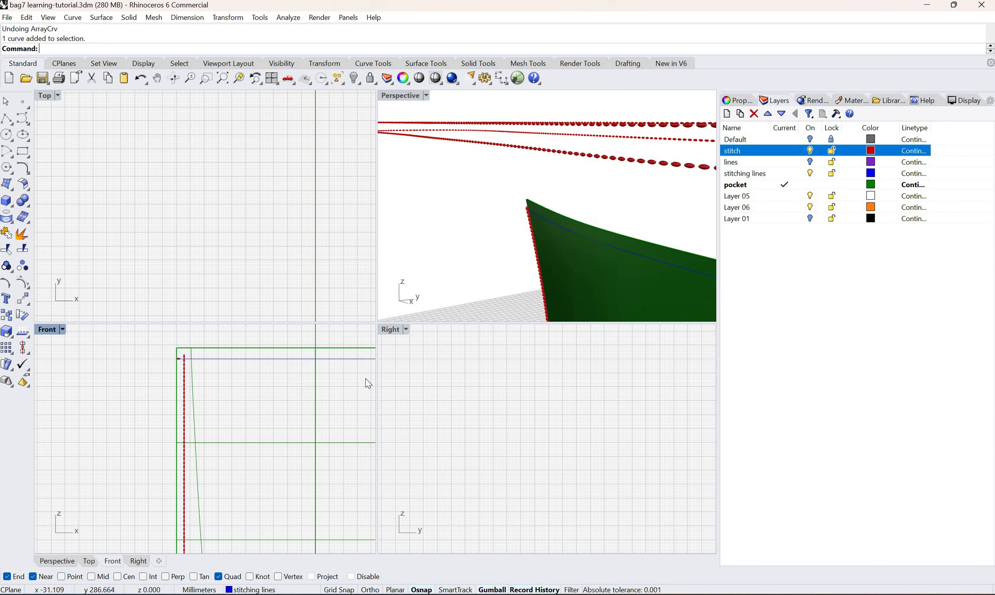
drag(260, 334, 366, 379)
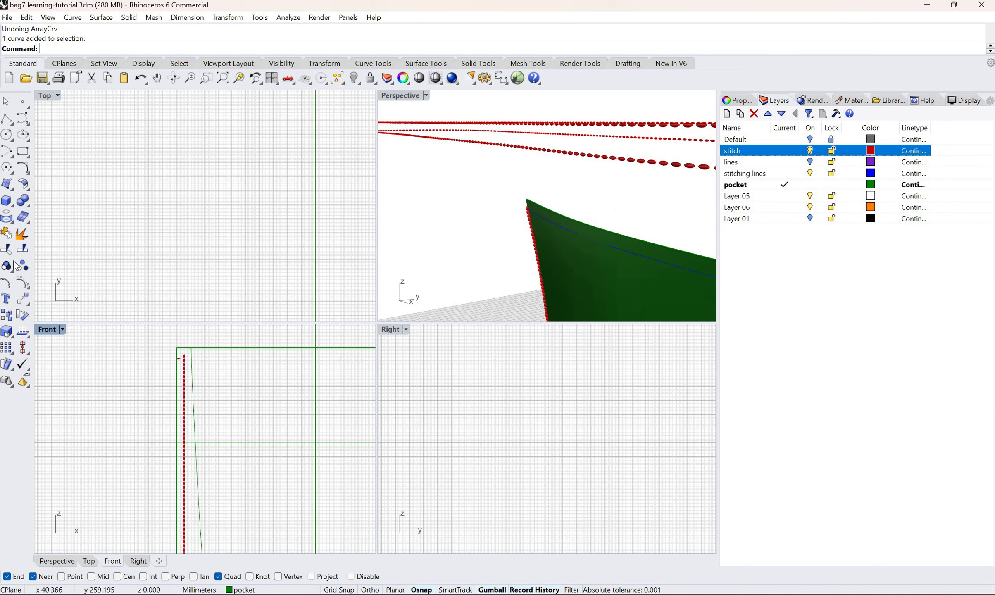
Step: Turn on the control points of the top stitching line
click(26, 286)
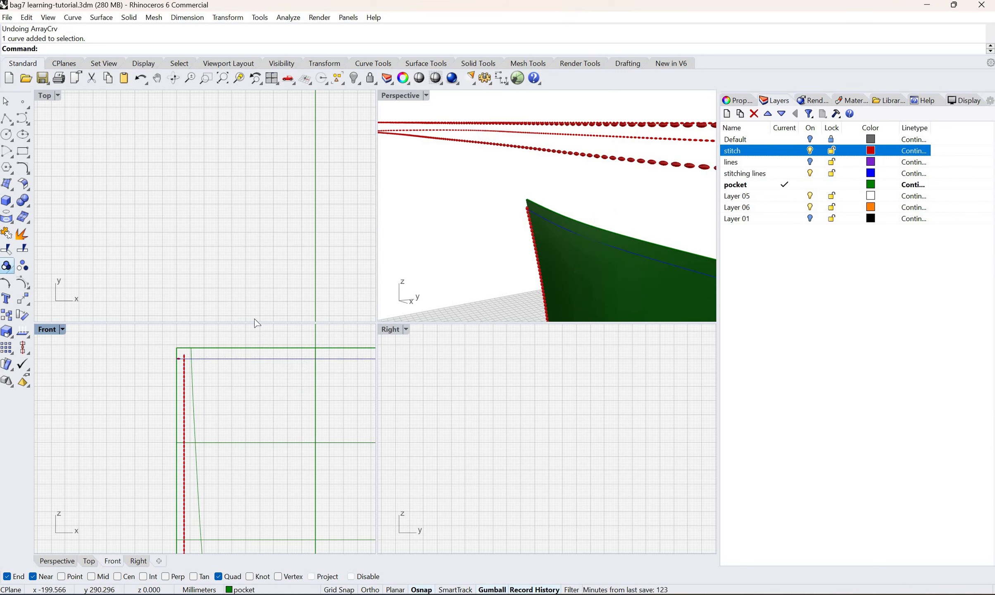
click(290, 359)
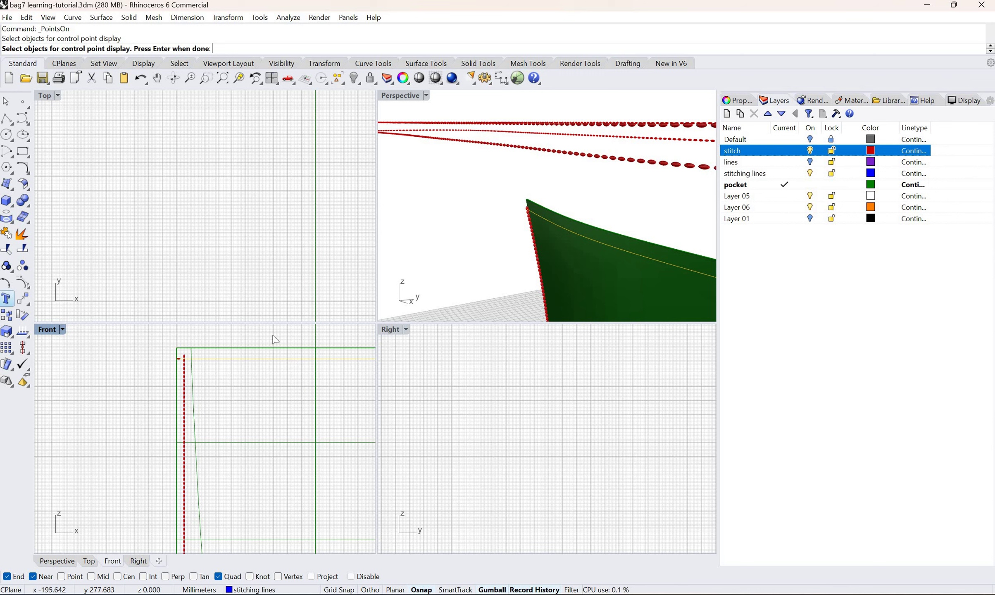
key(Return)
key(Return)
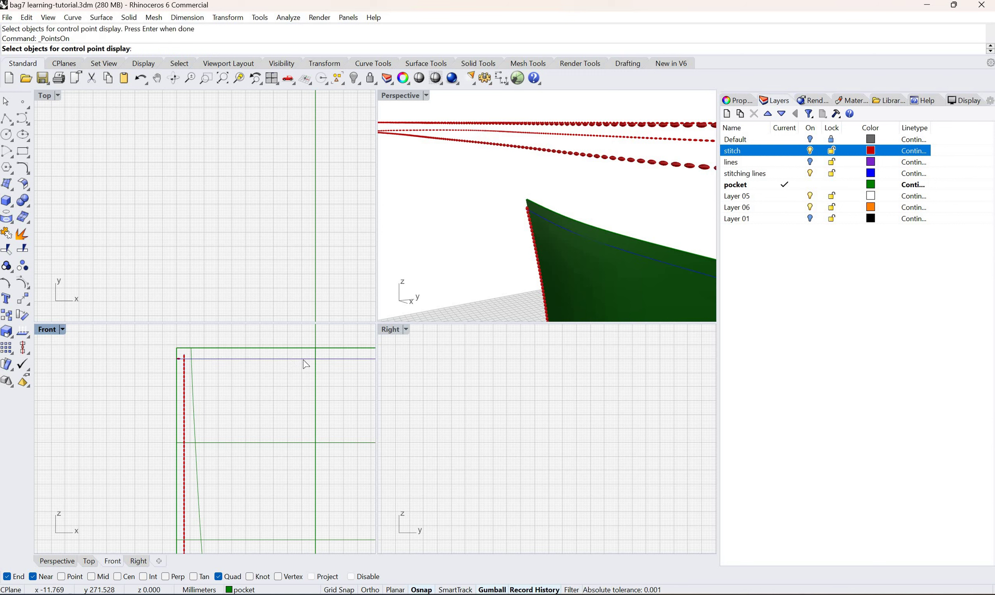
click(304, 359)
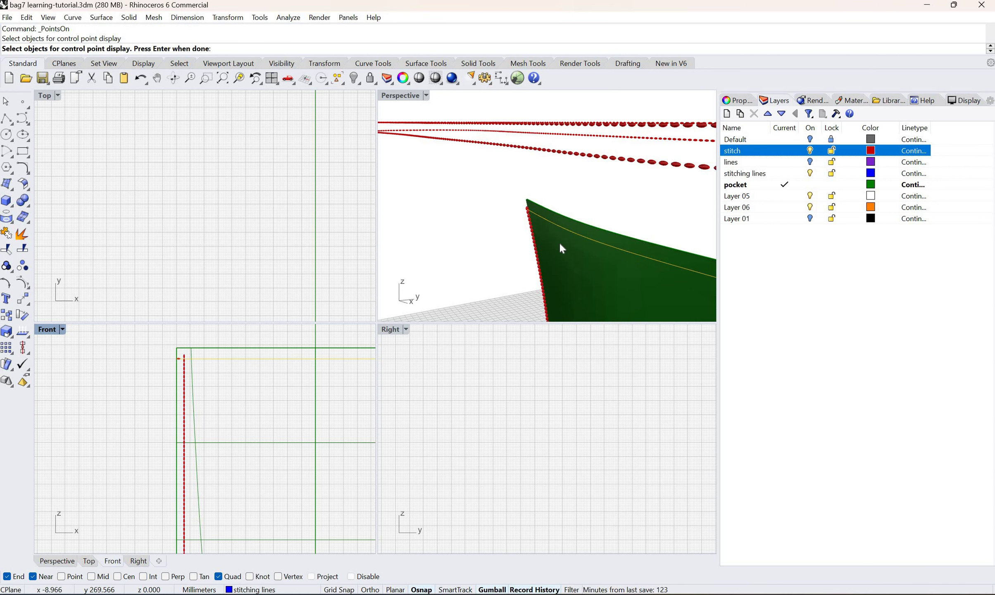
key(Return)
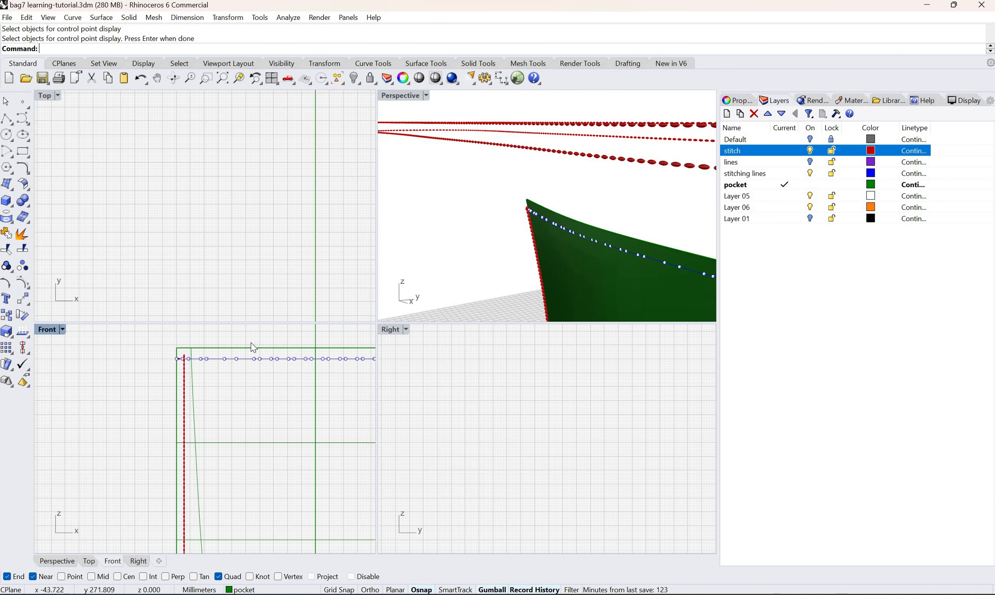
Step: Move the 16 middle control points of the top stitching line slightly outward from the pocket's front surface
scroll(253, 348, down, 3)
drag(250, 342, 331, 377)
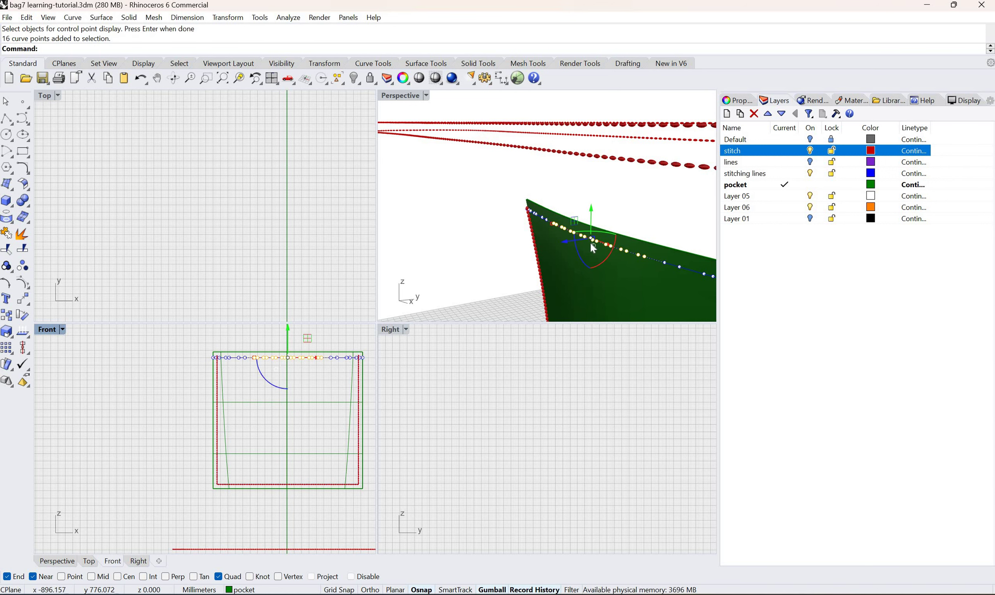
scroll(592, 248, up, 2)
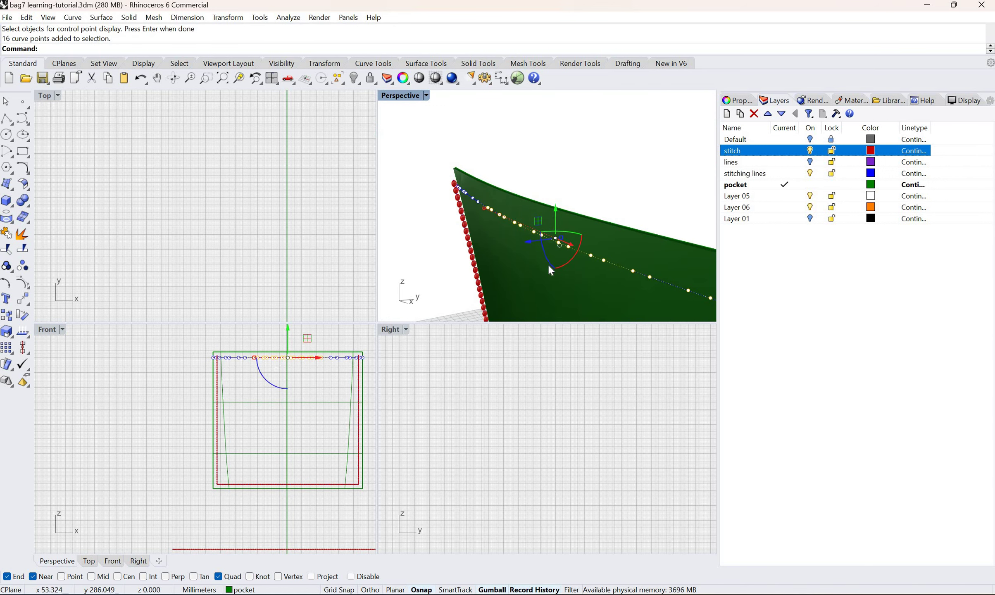
scroll(327, 351, up, 4)
drag(523, 241, 563, 250)
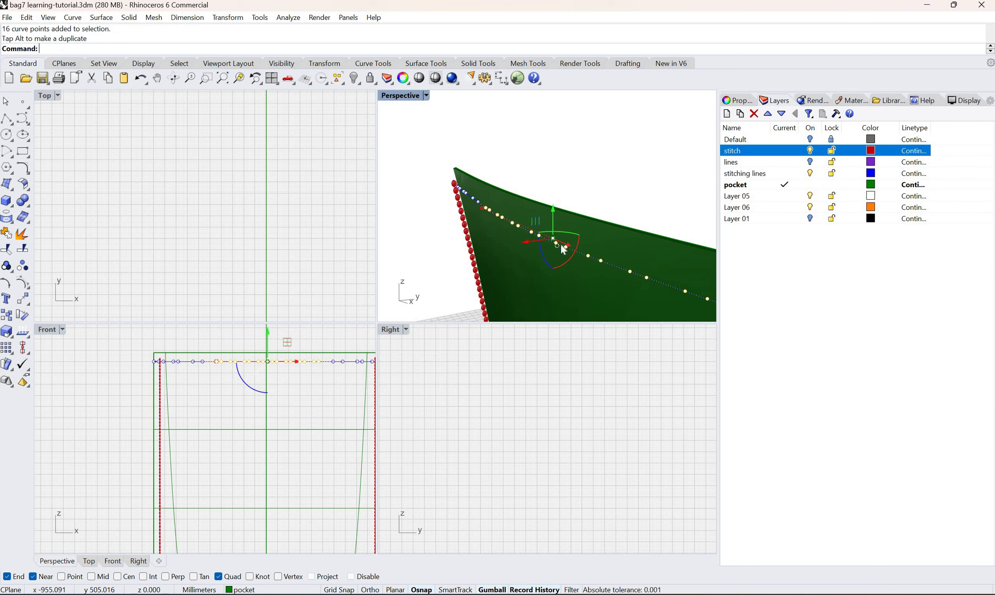
key(Escape)
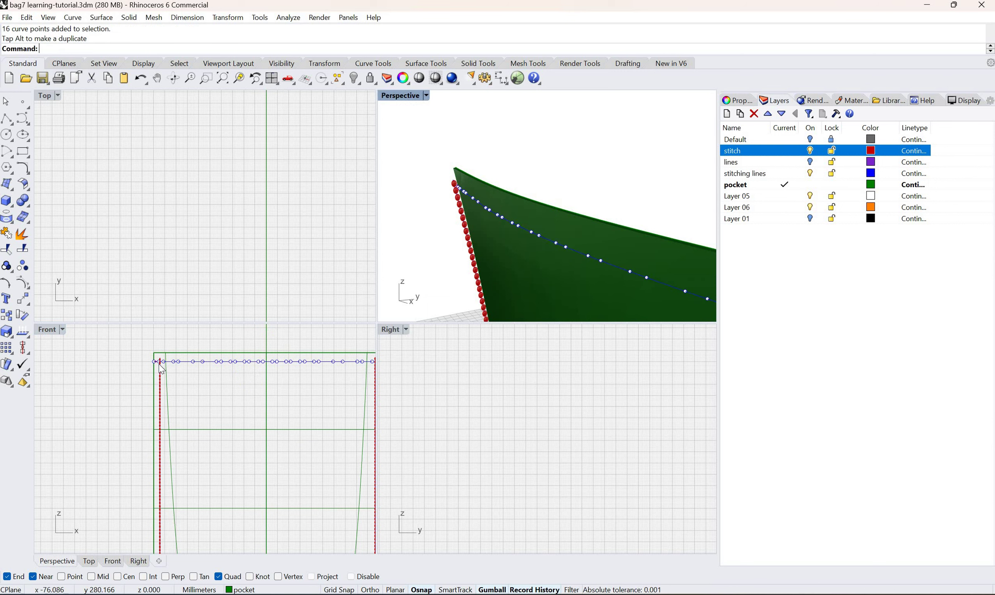
Step: Array the horizontal stitch along the adjusted top stitching line with ArrayCrv at 3.0 distance between items and Freeform orientation
scroll(161, 369, up, 6)
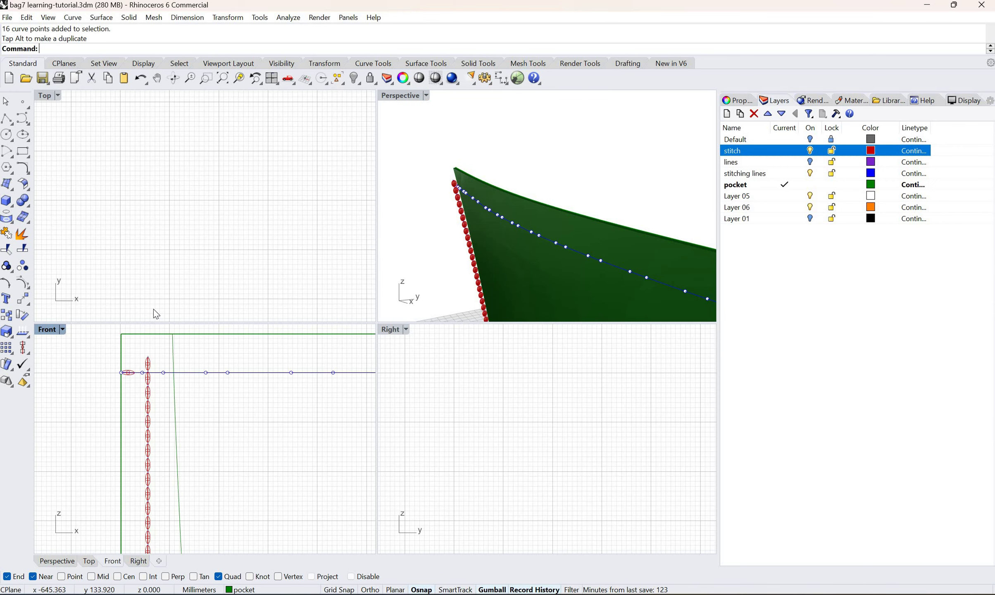
click(248, 144)
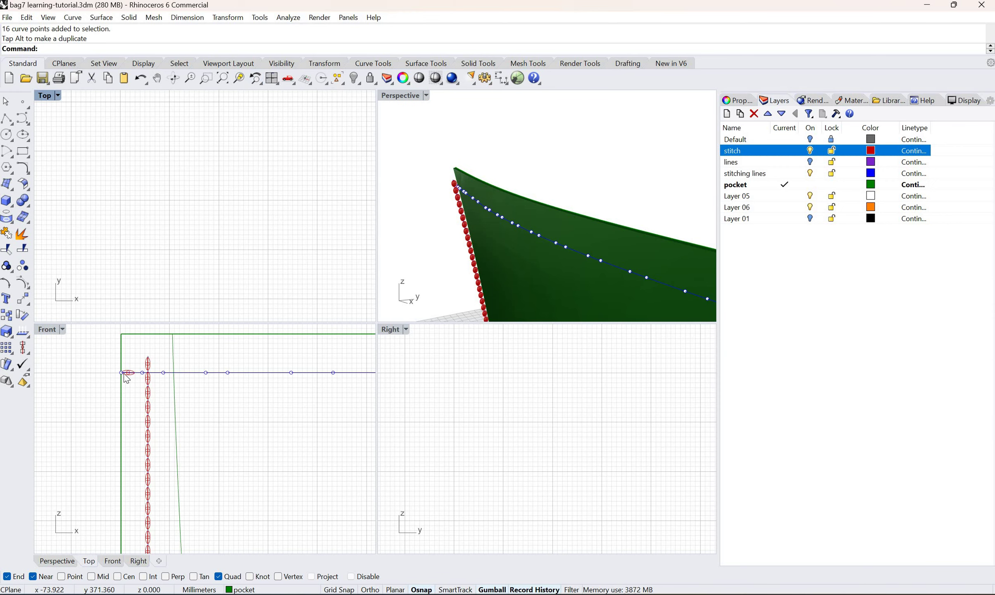
right_click(409, 48)
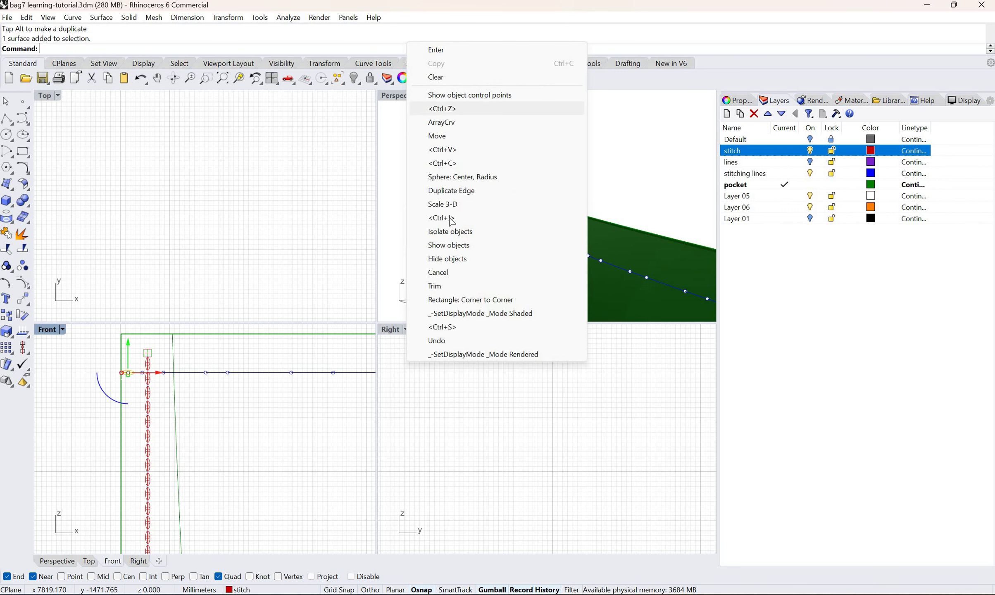
click(441, 122)
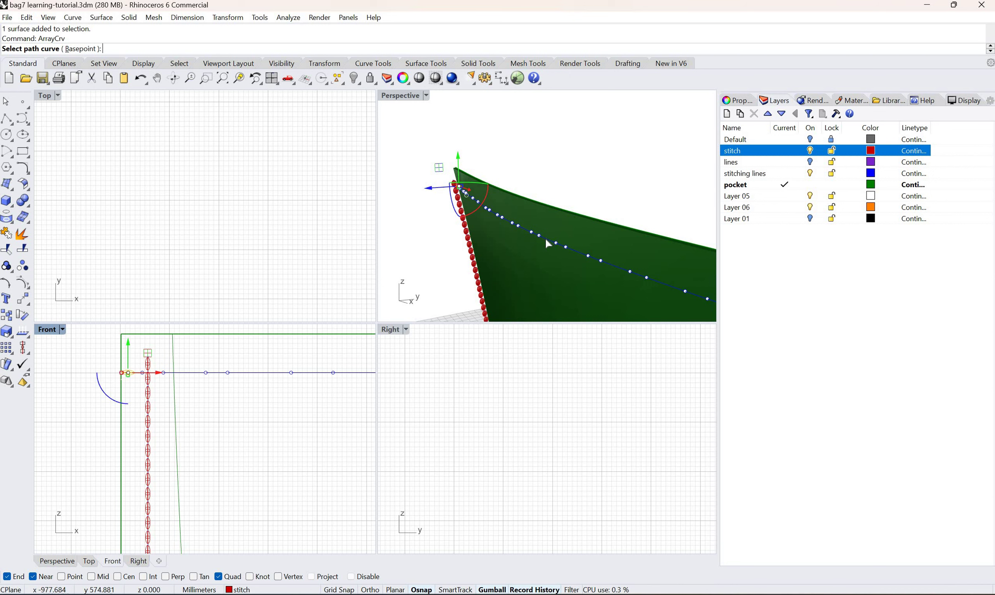
click(178, 373)
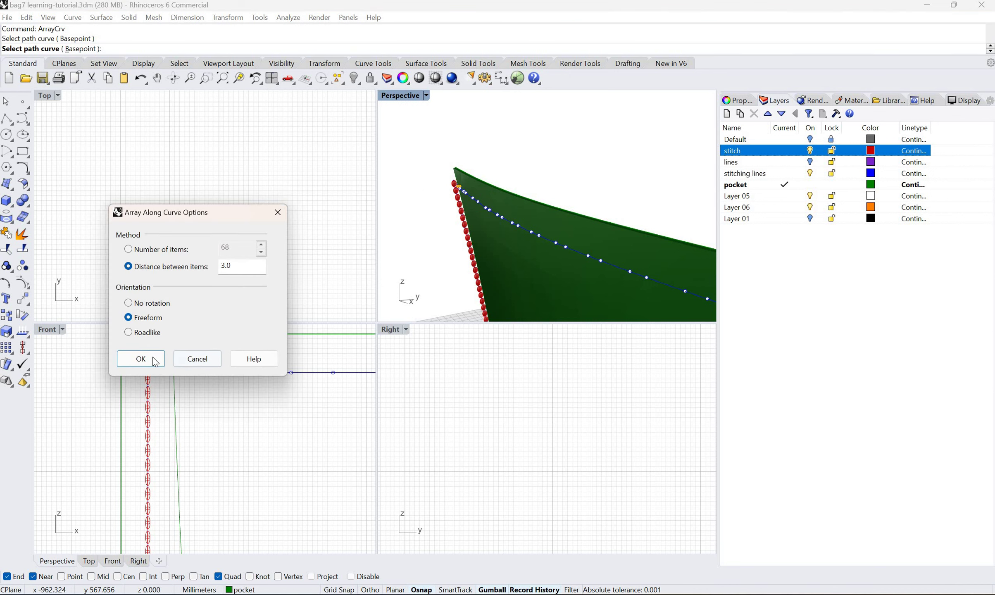
click(155, 362)
Step: Set the Perspective view to Rendered display and turn off the top stitching line's control points
right_drag(652, 258, 465, 106)
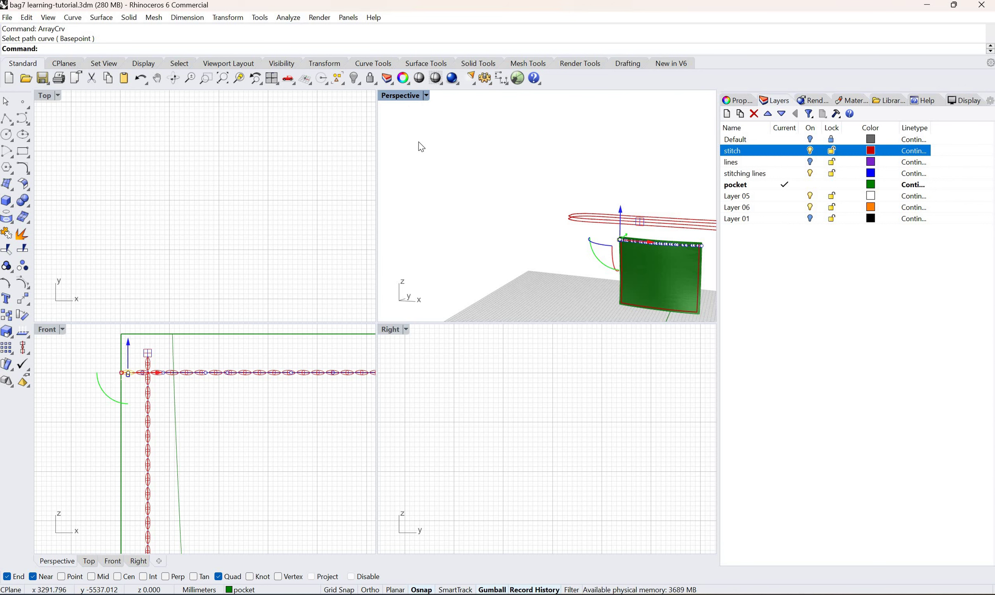
click(425, 95)
click(415, 154)
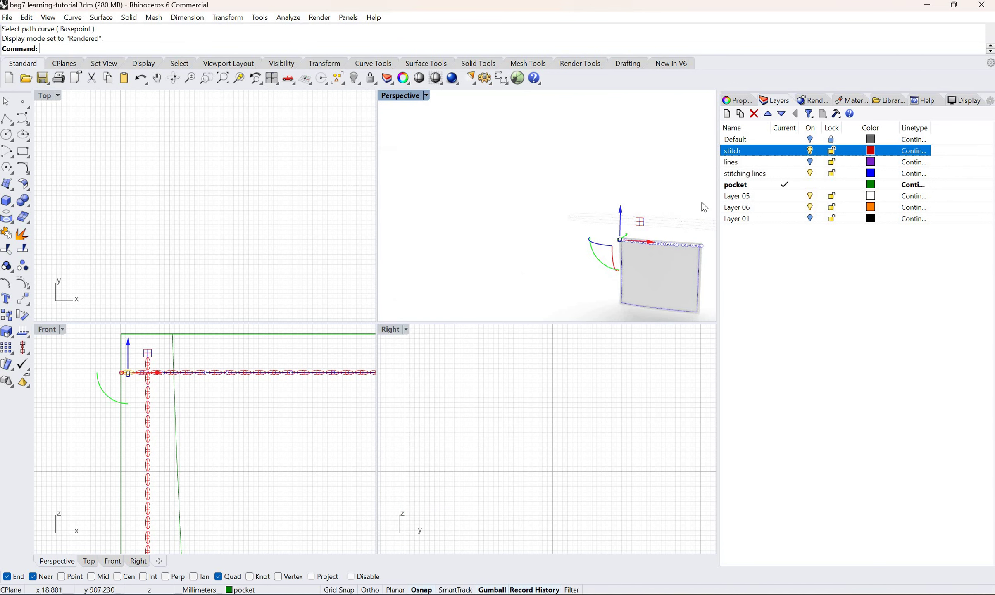
scroll(686, 222, up, 5)
key(Escape)
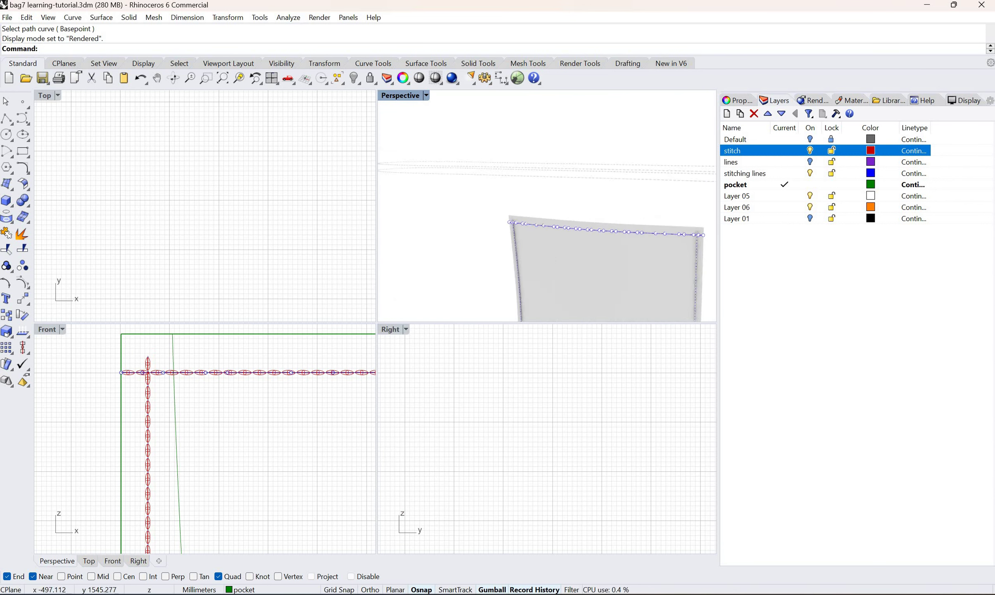
key(Escape)
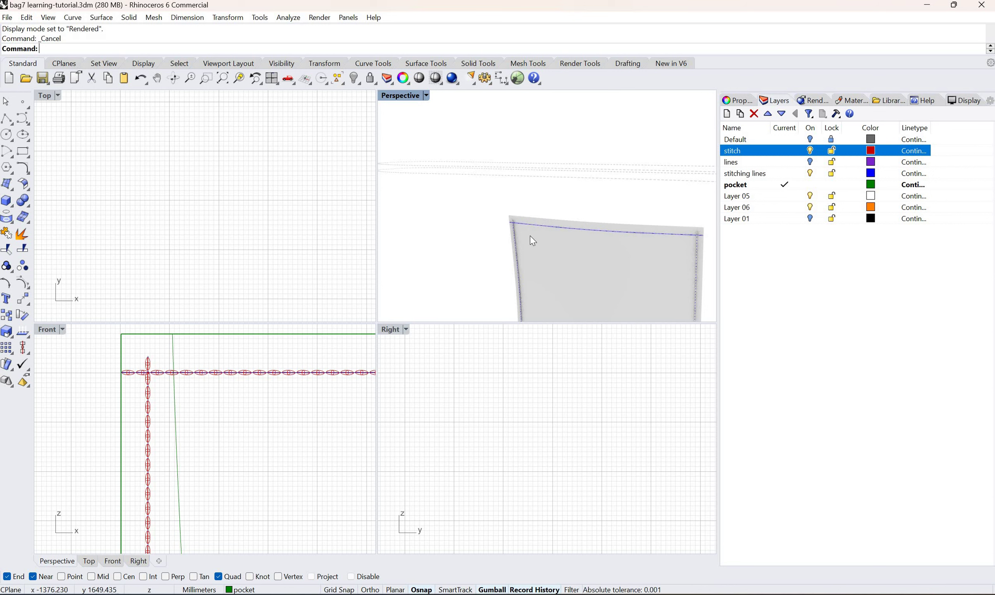
Step: Hide the stitching lines layer and show the Default layer containing the bag body
click(808, 174)
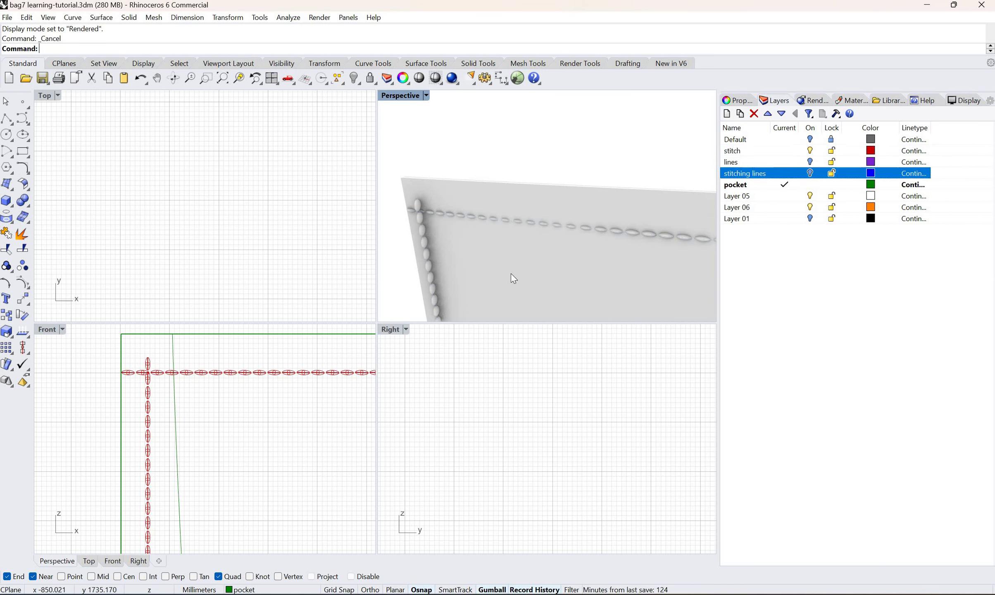
scroll(494, 264, down, 5)
scroll(506, 273, down, 2)
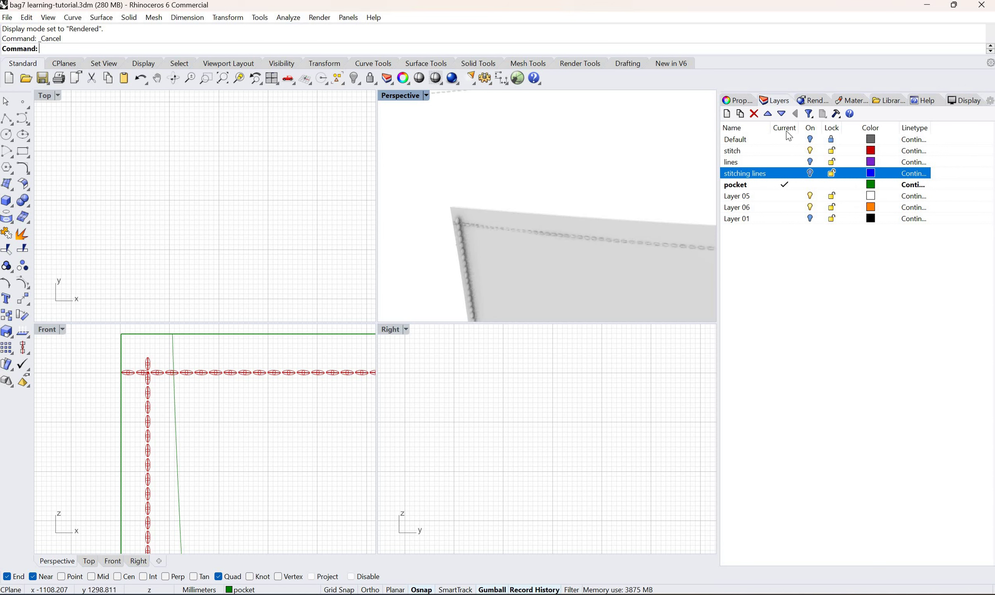
click(811, 139)
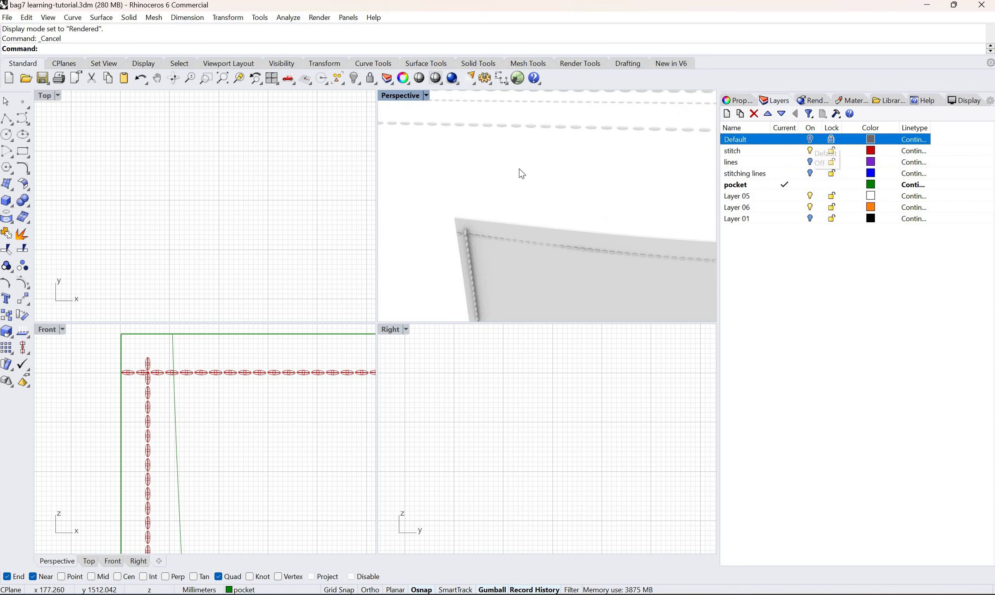
Step: Move the original vertical stitch at the pocket's upper corner slightly inward along Y so the side-and-bottom stitches sit closer to the pocket surface
right_drag(578, 187, 545, 189)
scroll(545, 189, up, 8)
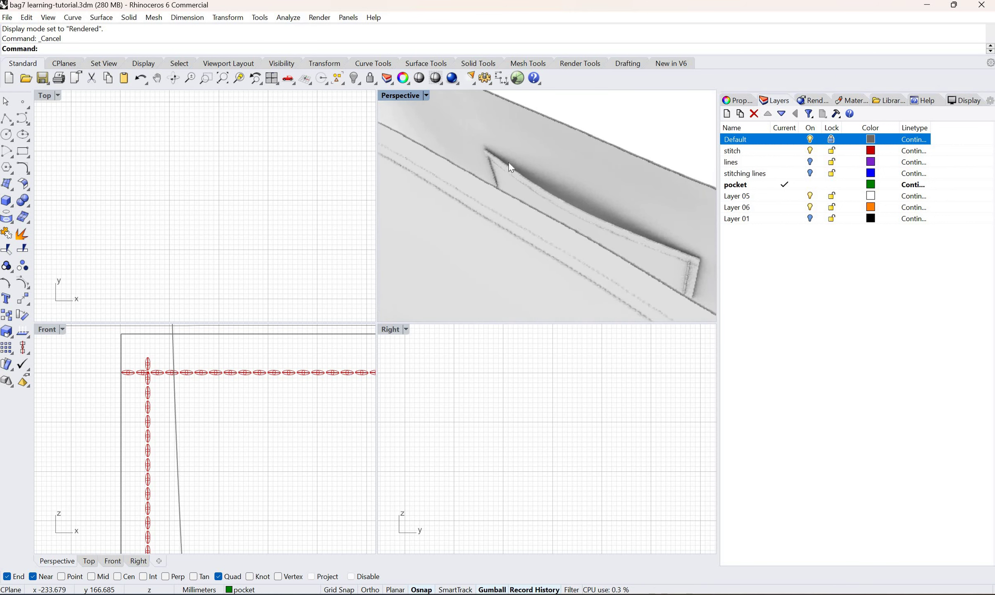
scroll(494, 160, up, 6)
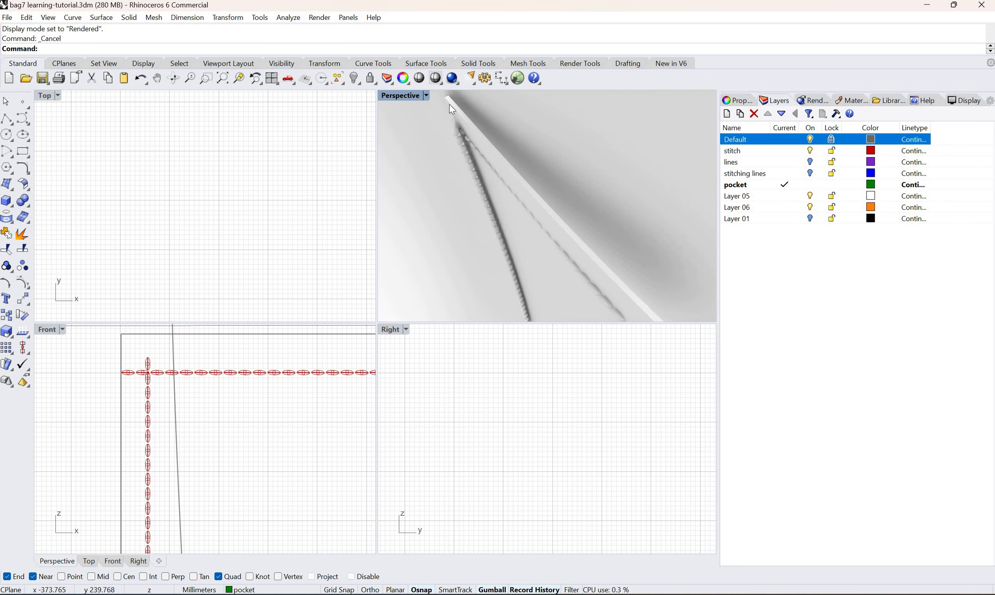
click(459, 113)
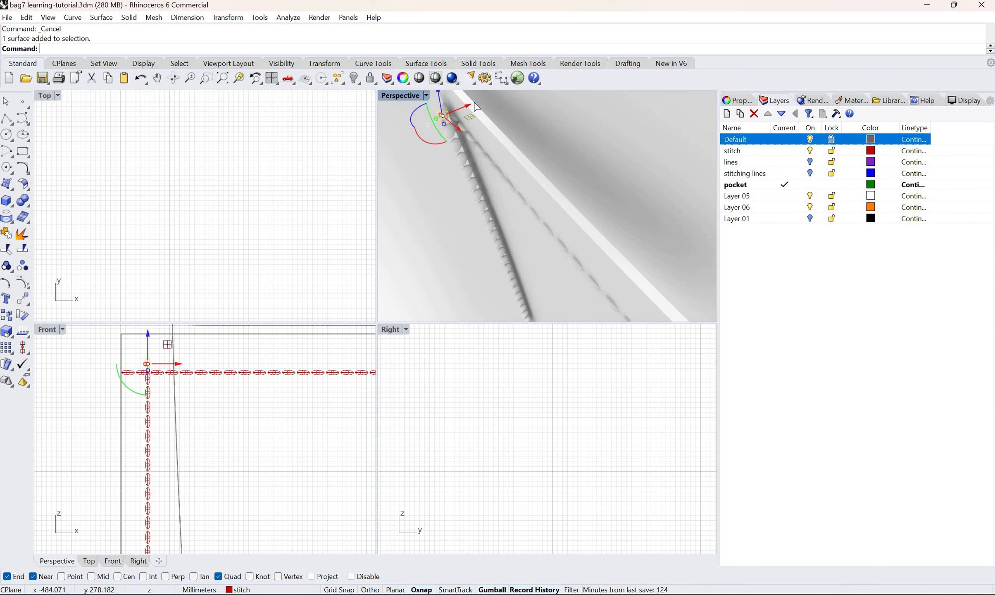
drag(474, 107, 478, 103)
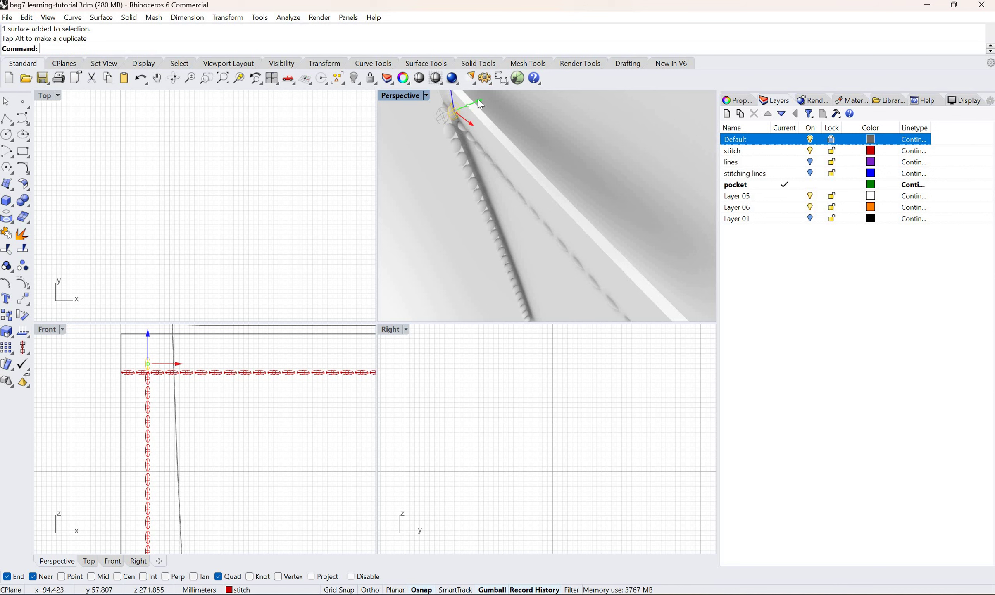
right_drag(533, 149, 518, 162)
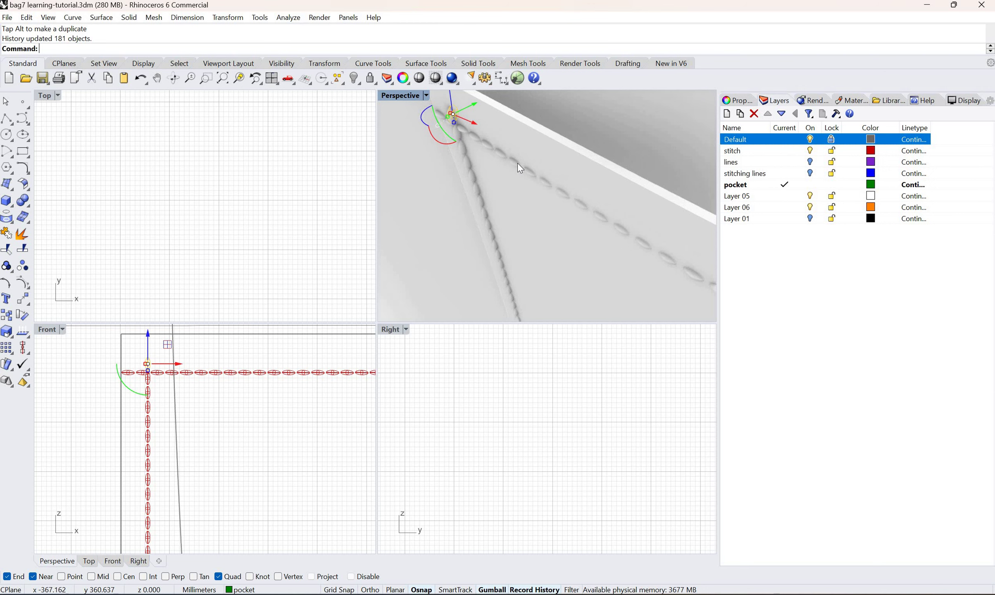
scroll(517, 163, down, 5)
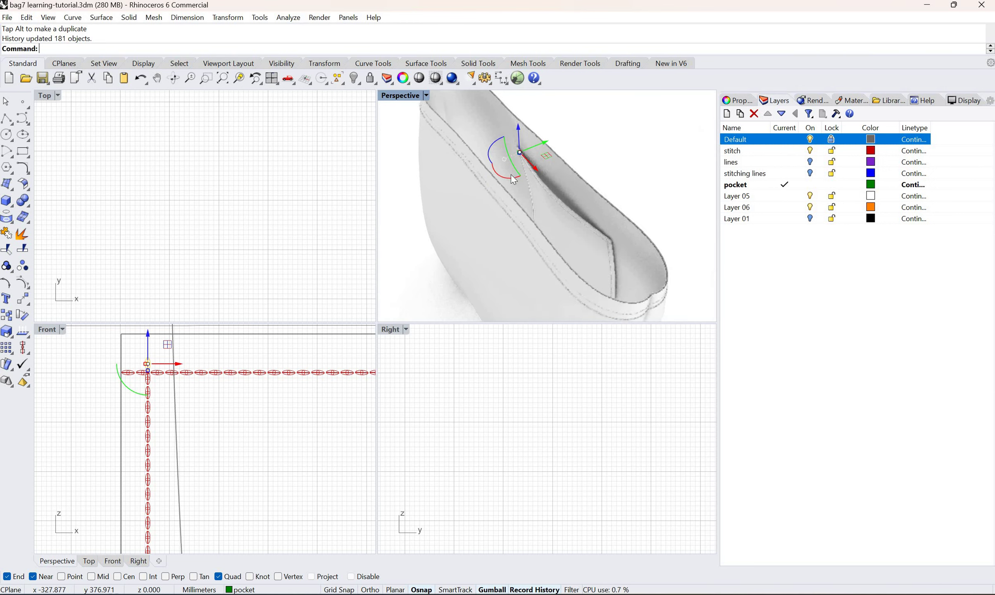
right_drag(511, 174, 511, 179)
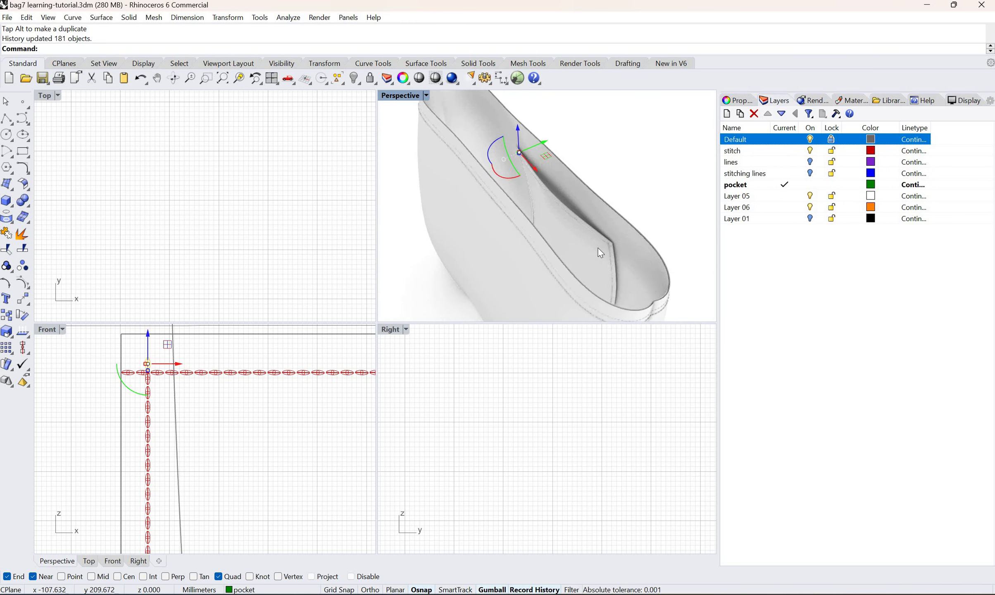